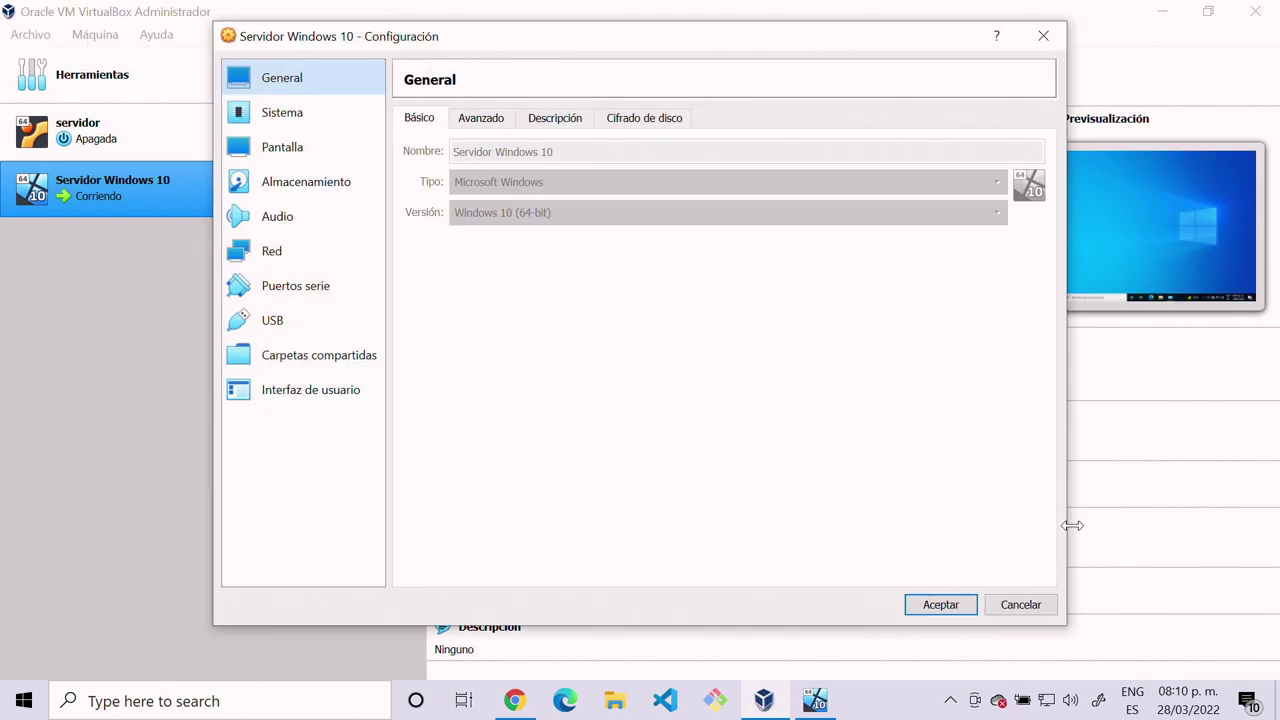
# Step: Shut down the running Windows guest of the Servidor Windows 10 machine and return to the VirtualBox manager
pyautogui.click(1020, 604)
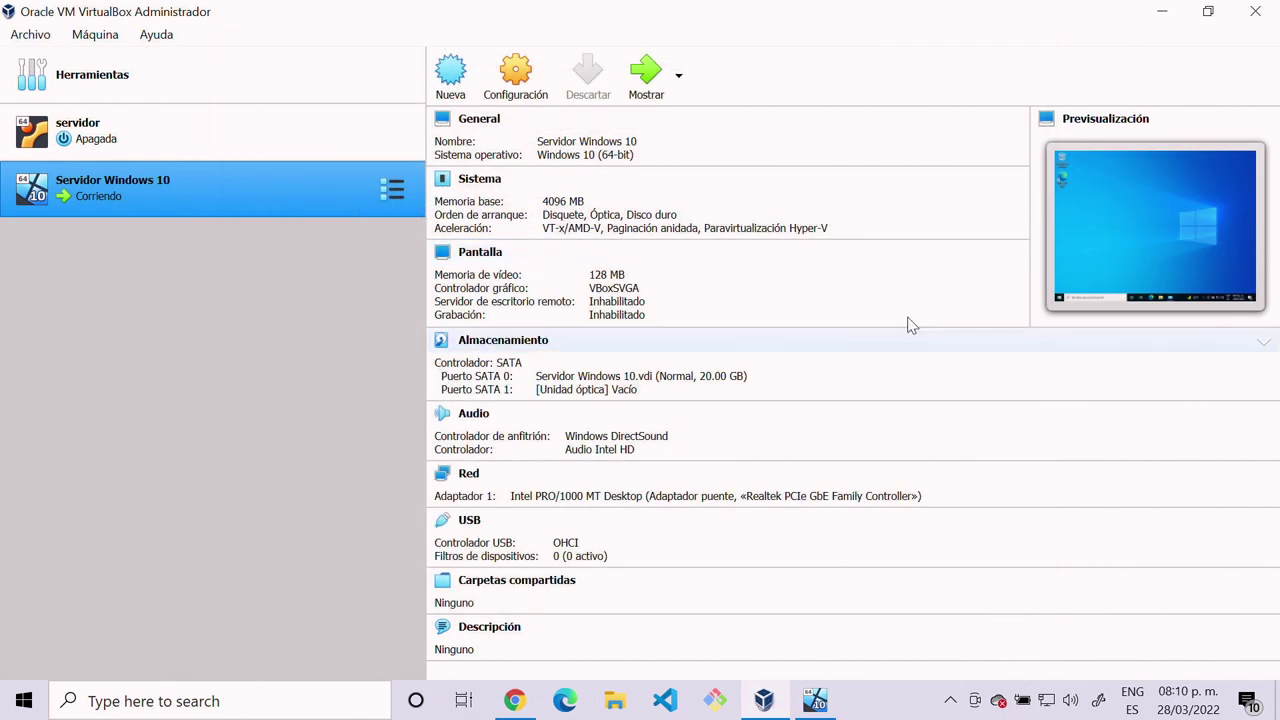
pyautogui.click(1162, 11)
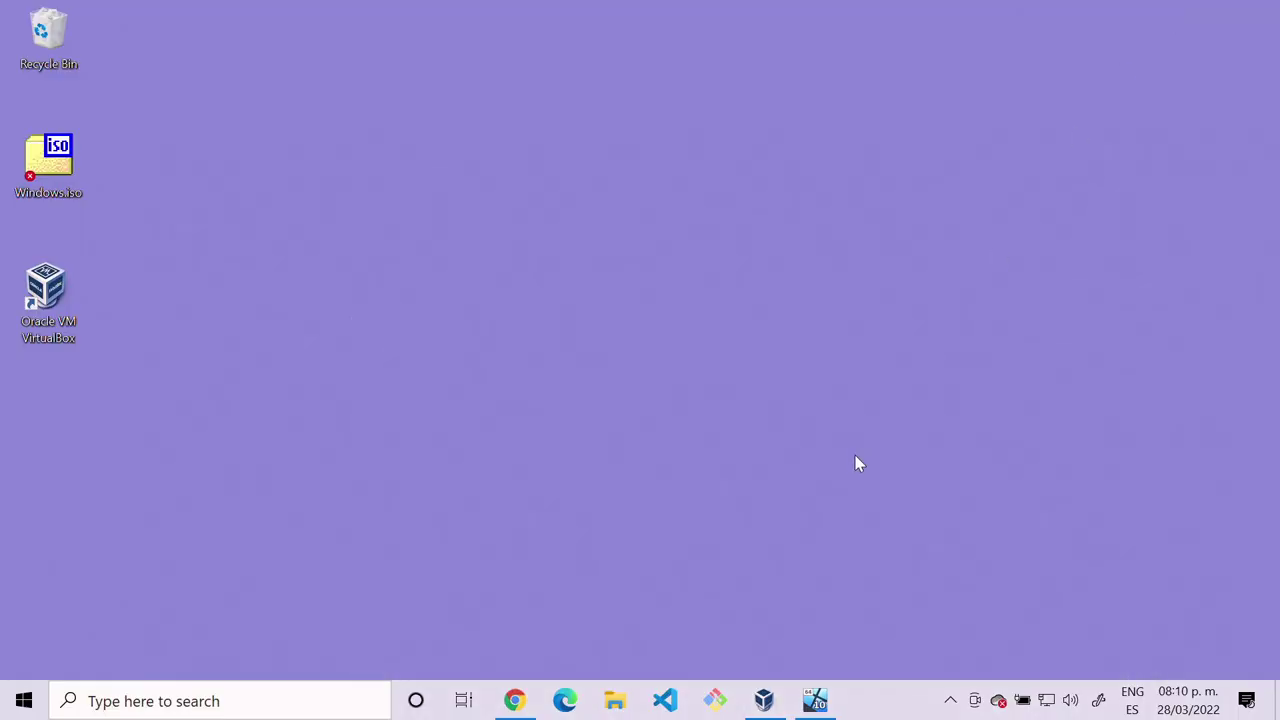
pyautogui.click(815, 700)
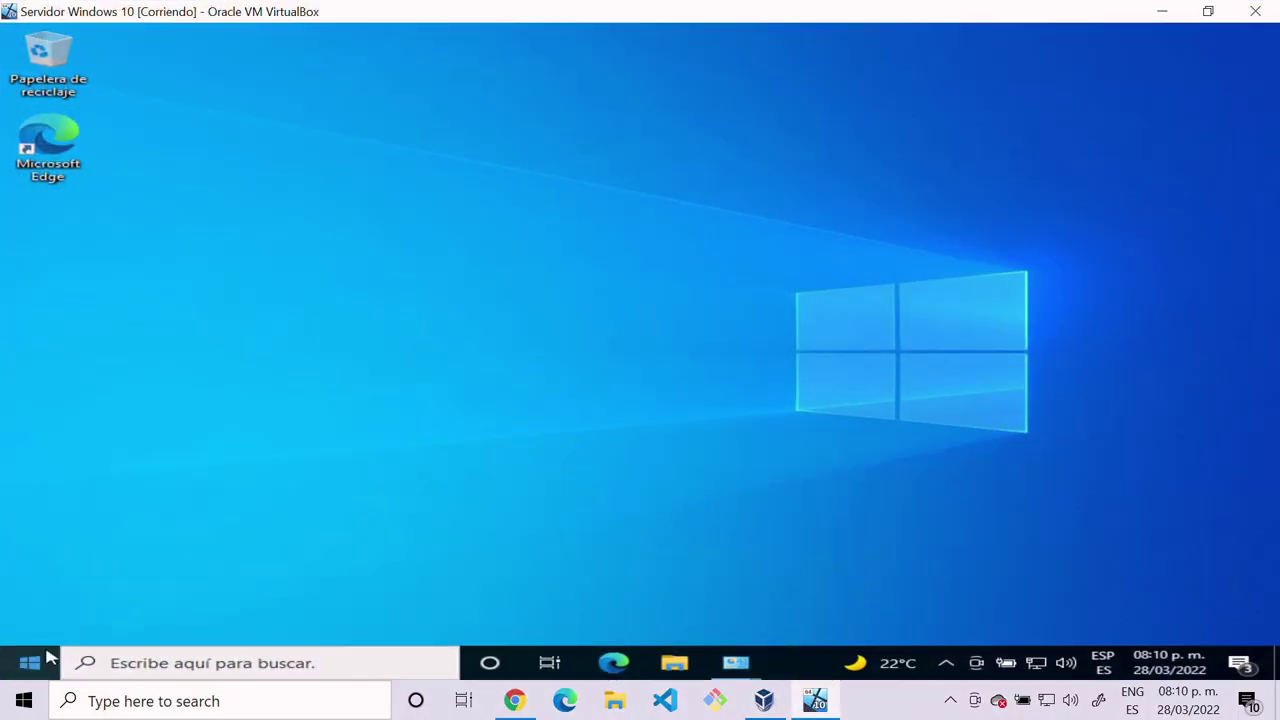
pyautogui.click(18, 668)
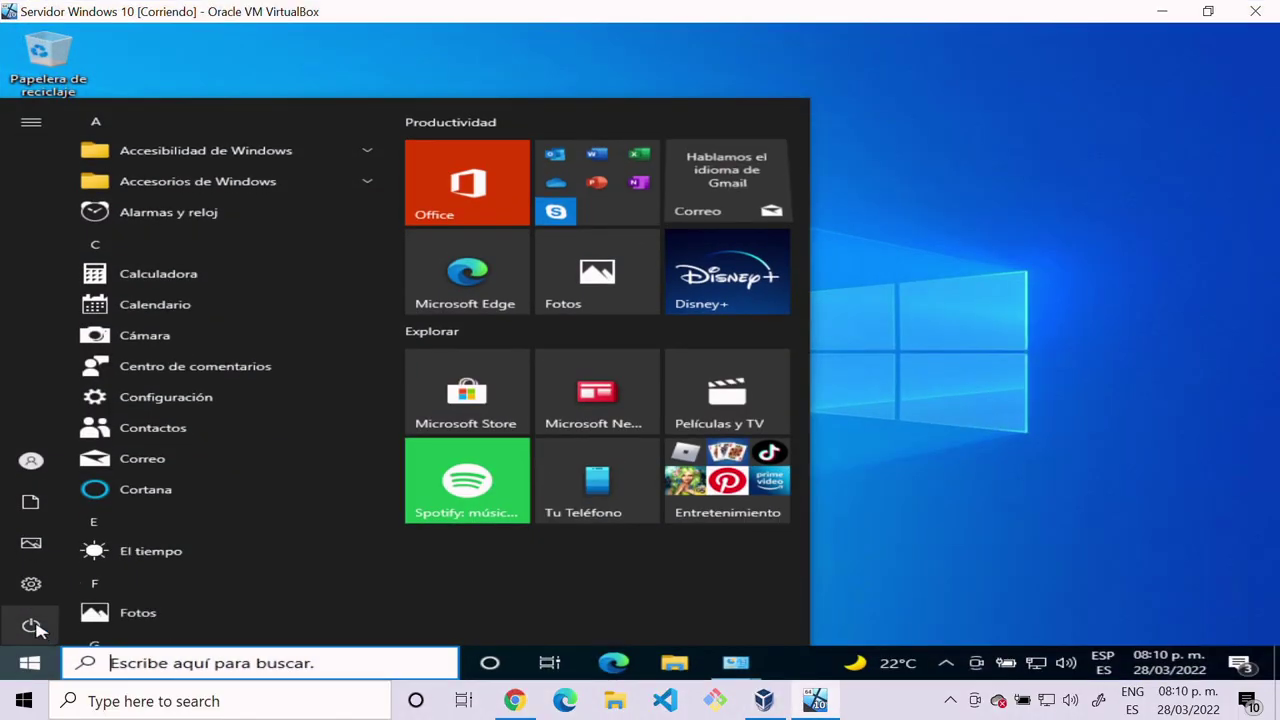
pyautogui.click(31, 627)
pyautogui.click(76, 557)
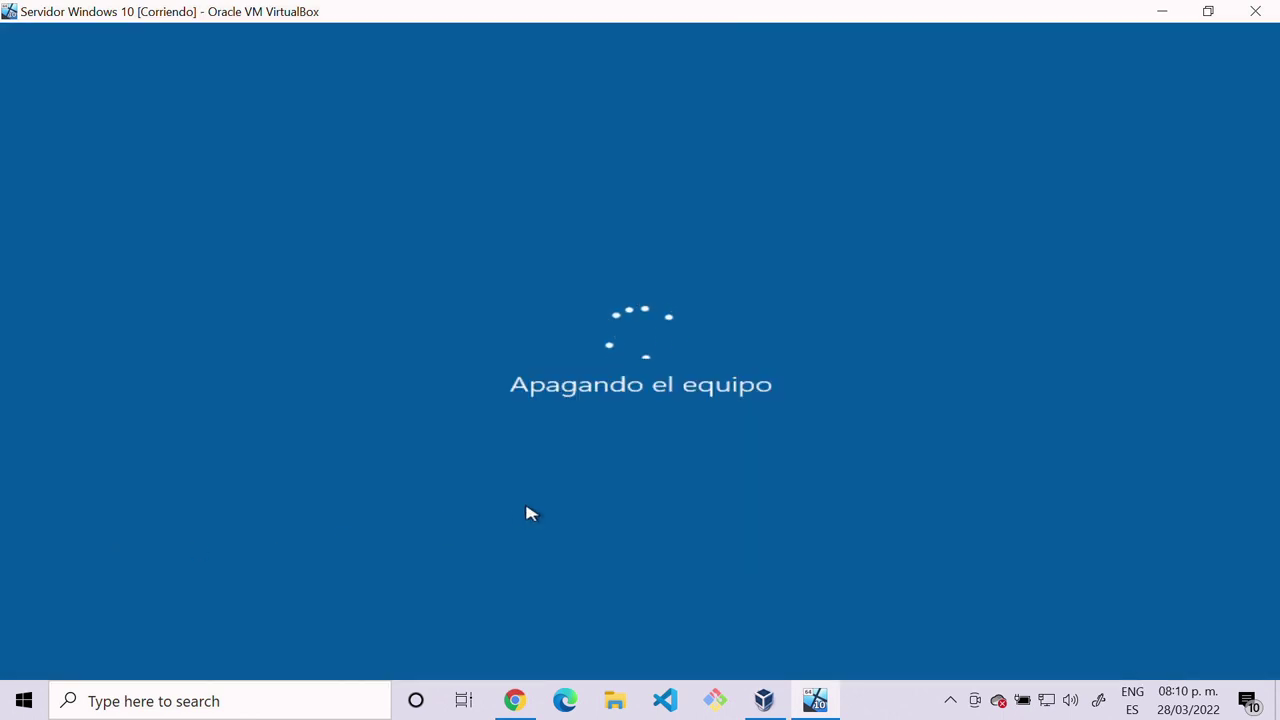
pyautogui.click(766, 700)
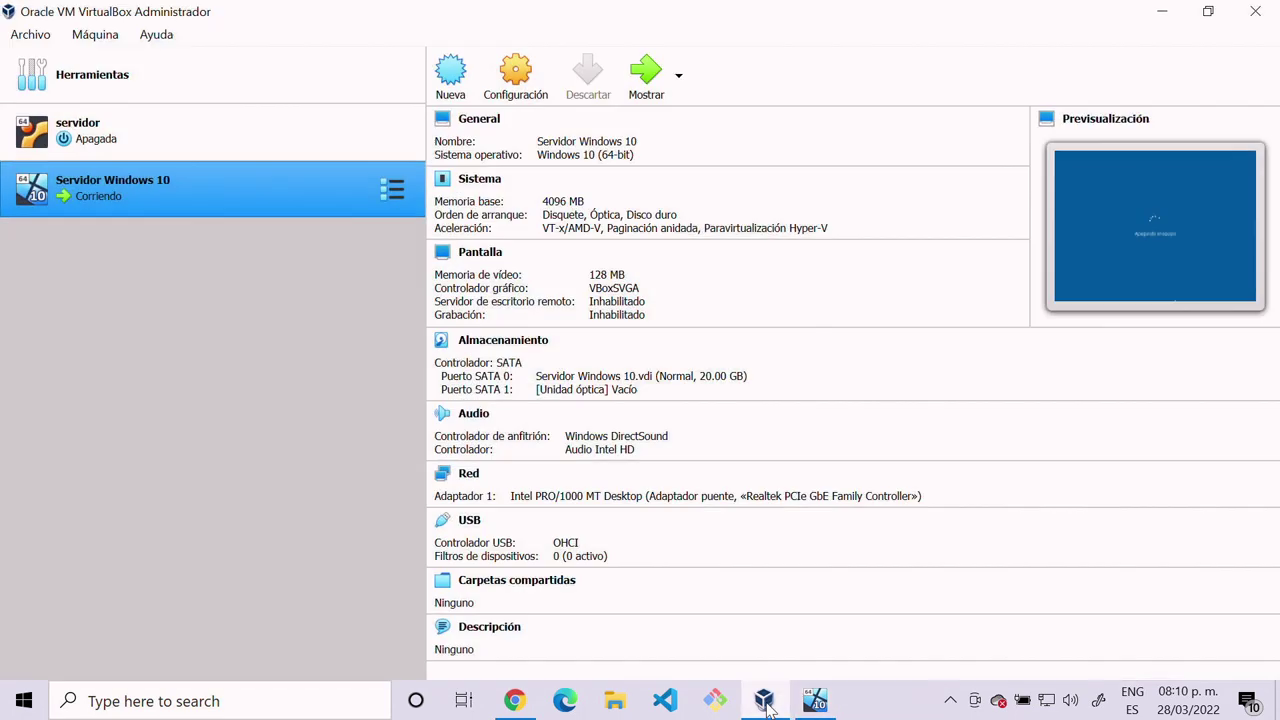
pyautogui.rightClick(224, 194)
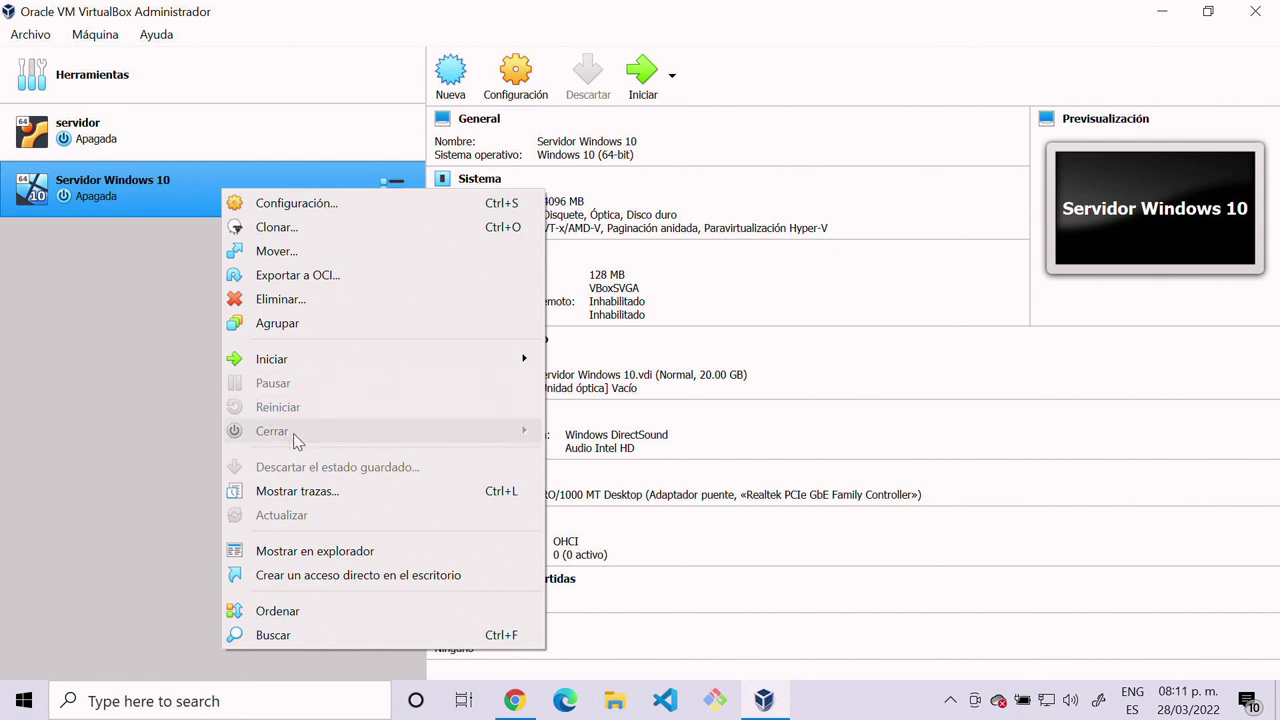
pyautogui.click(5, 282)
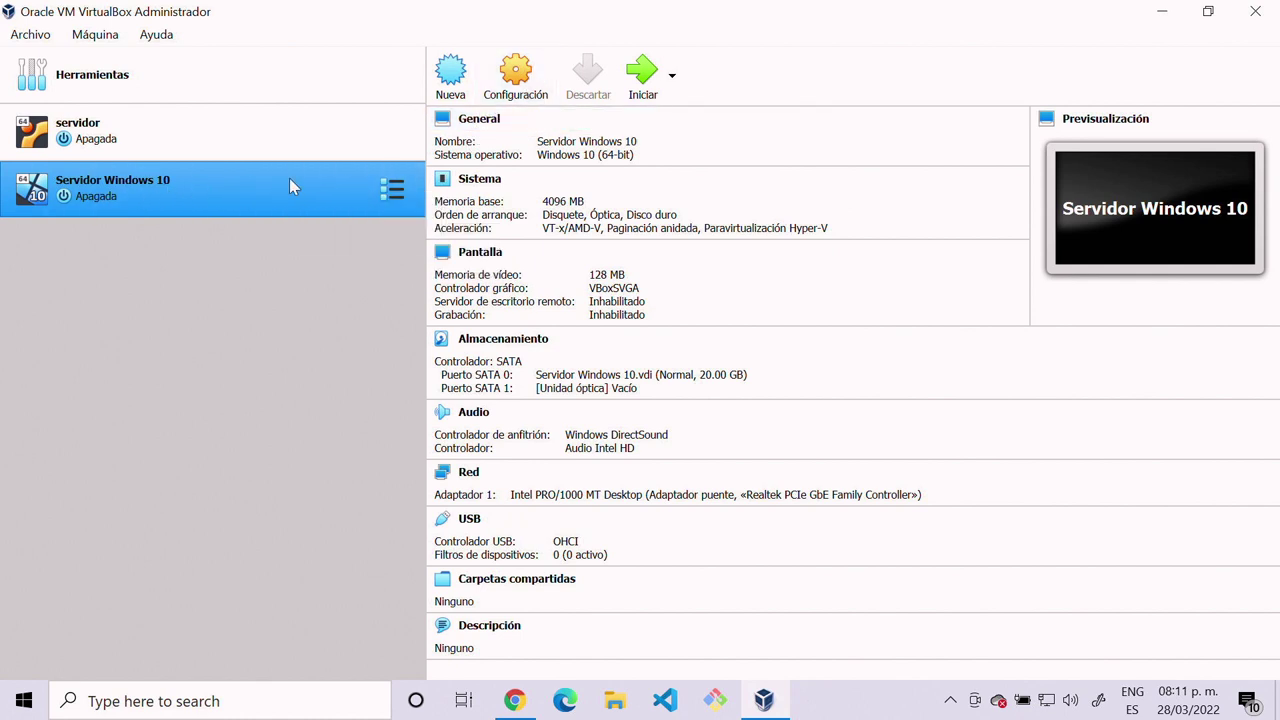
# Step: Open the network (Red) settings of the Servidor Windows 10 virtual machine
pyautogui.click(531, 78)
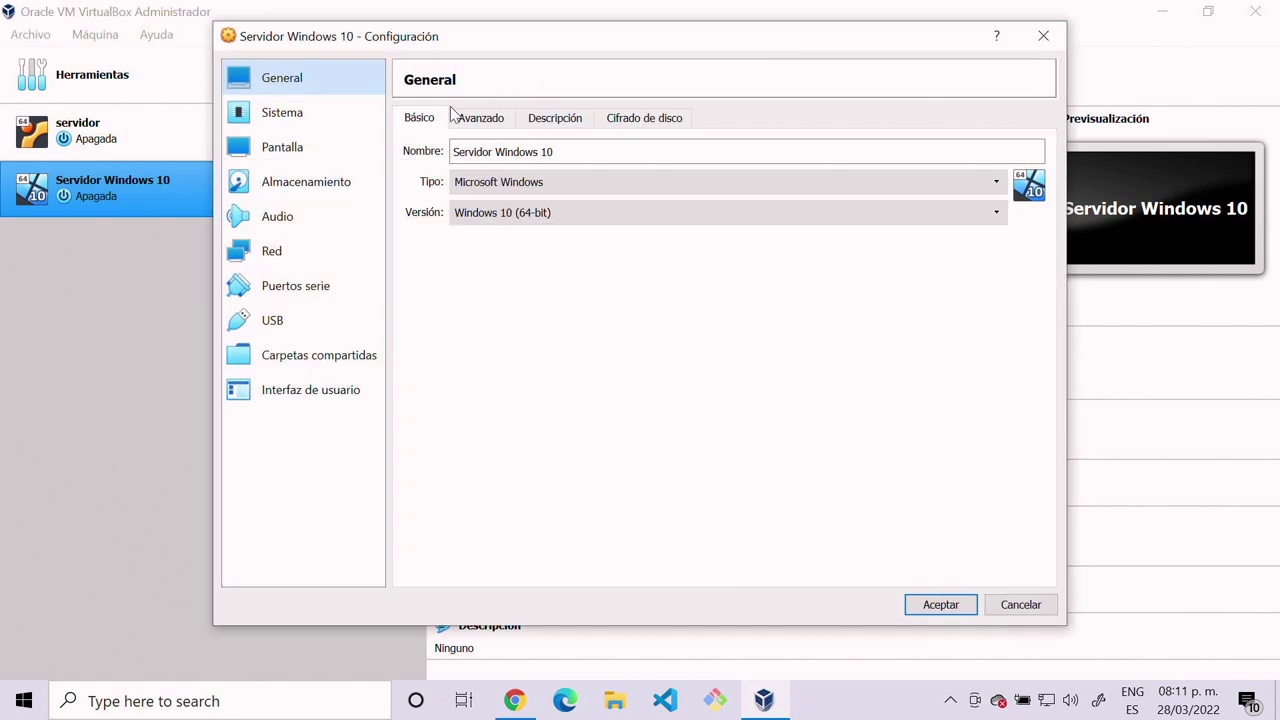
pyautogui.click(332, 260)
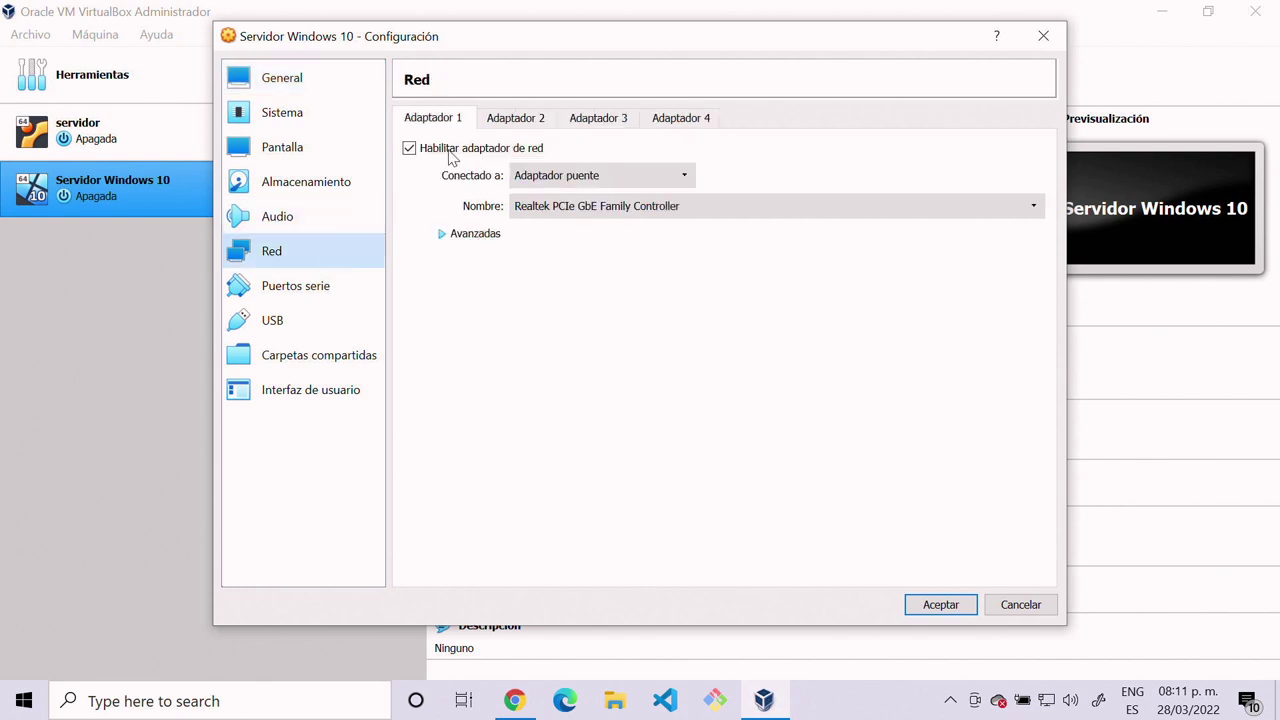
# Step: Try connecting network Adaptador 1 through NAT and check the settings of Adaptador 2
pyautogui.click(561, 186)
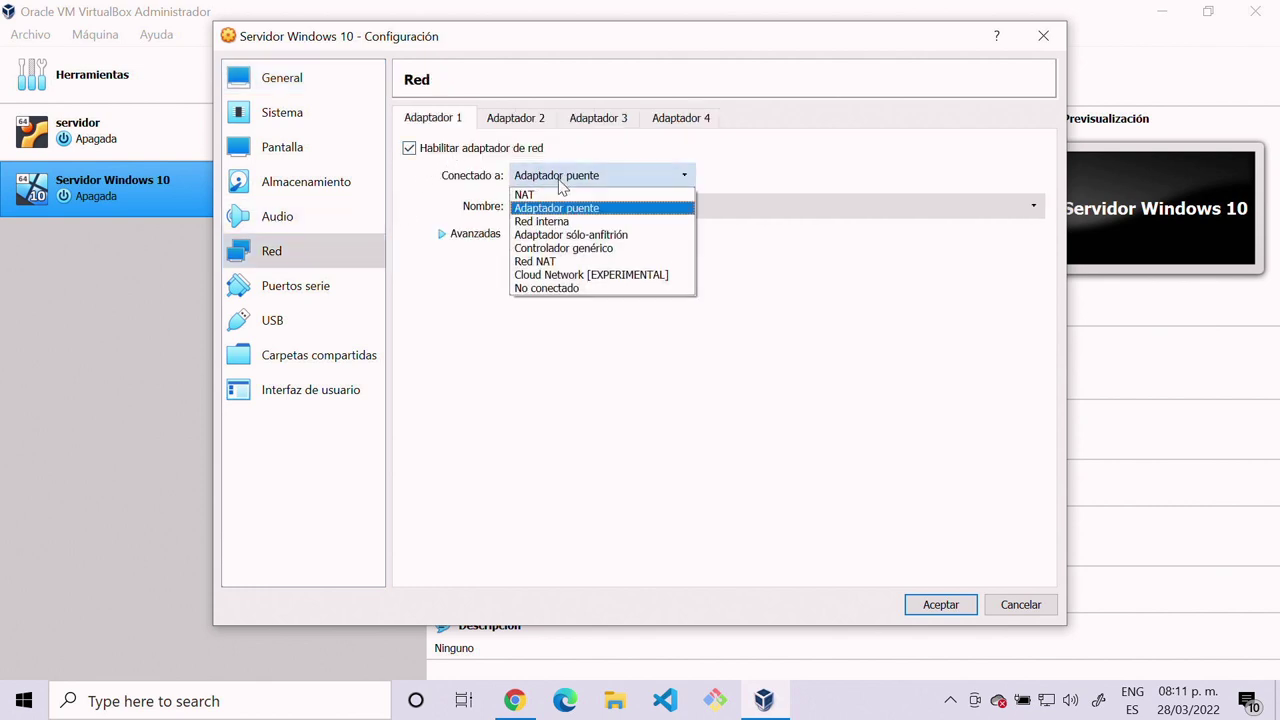
pyautogui.click(557, 195)
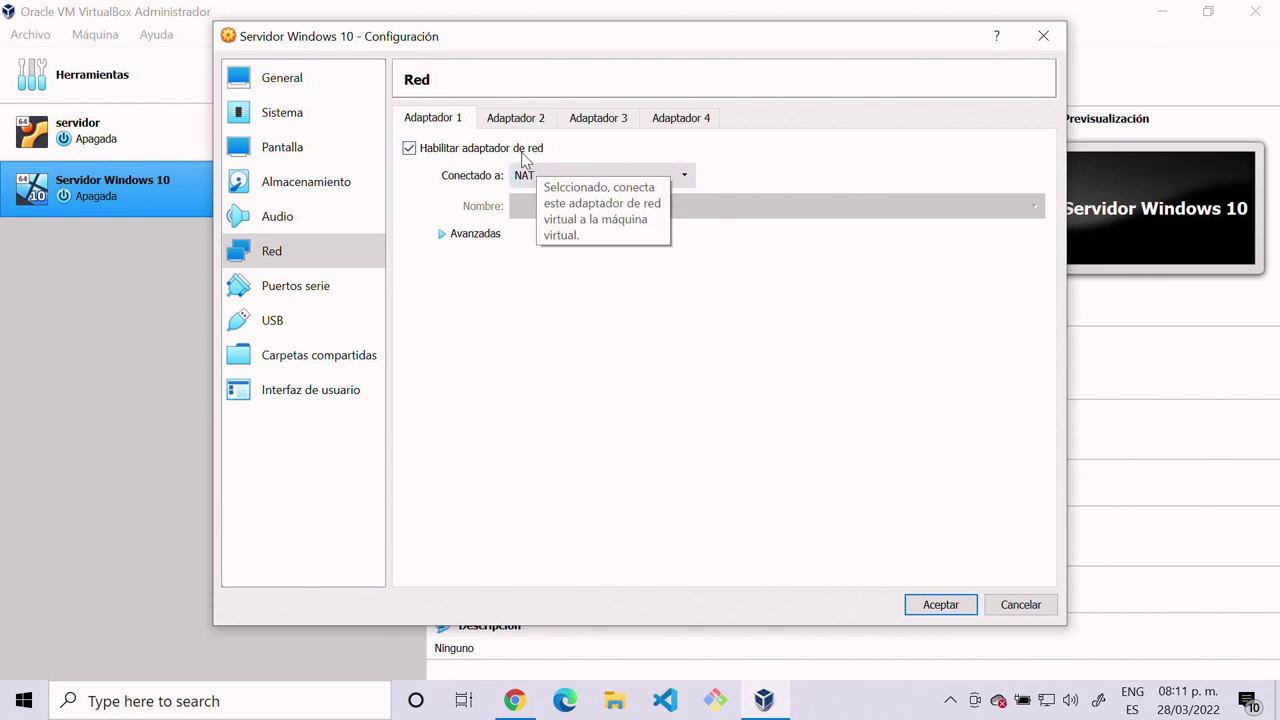
pyautogui.click(518, 122)
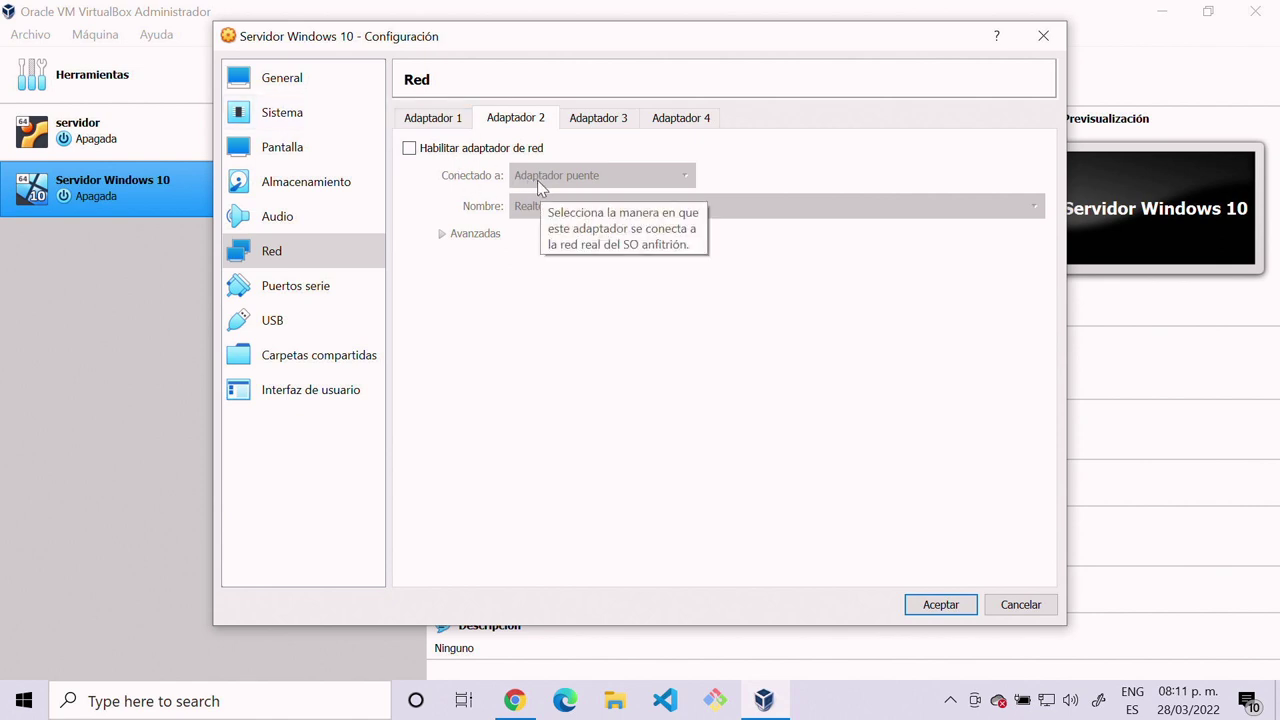
pyautogui.click(449, 122)
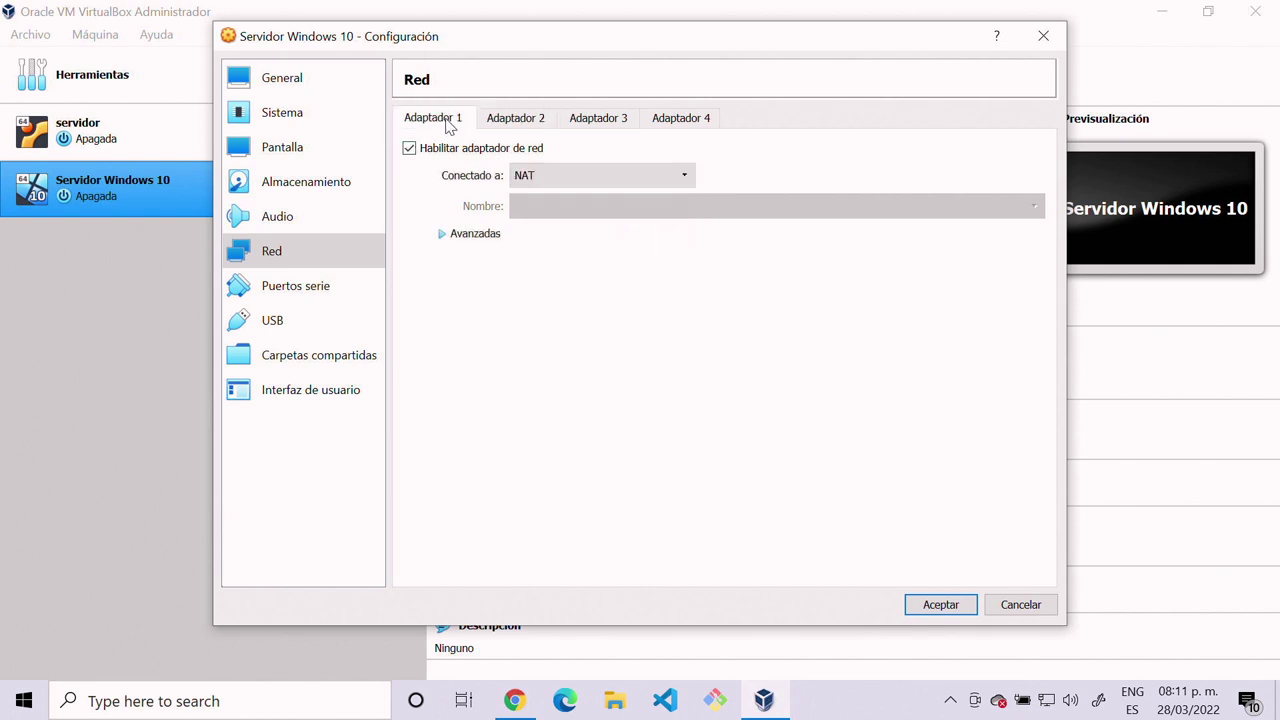
# Step: Attach Adaptador 1 as Adaptador puente through the Realtek PCIe GbE Family Controller and save the machine settings
pyautogui.click(550, 184)
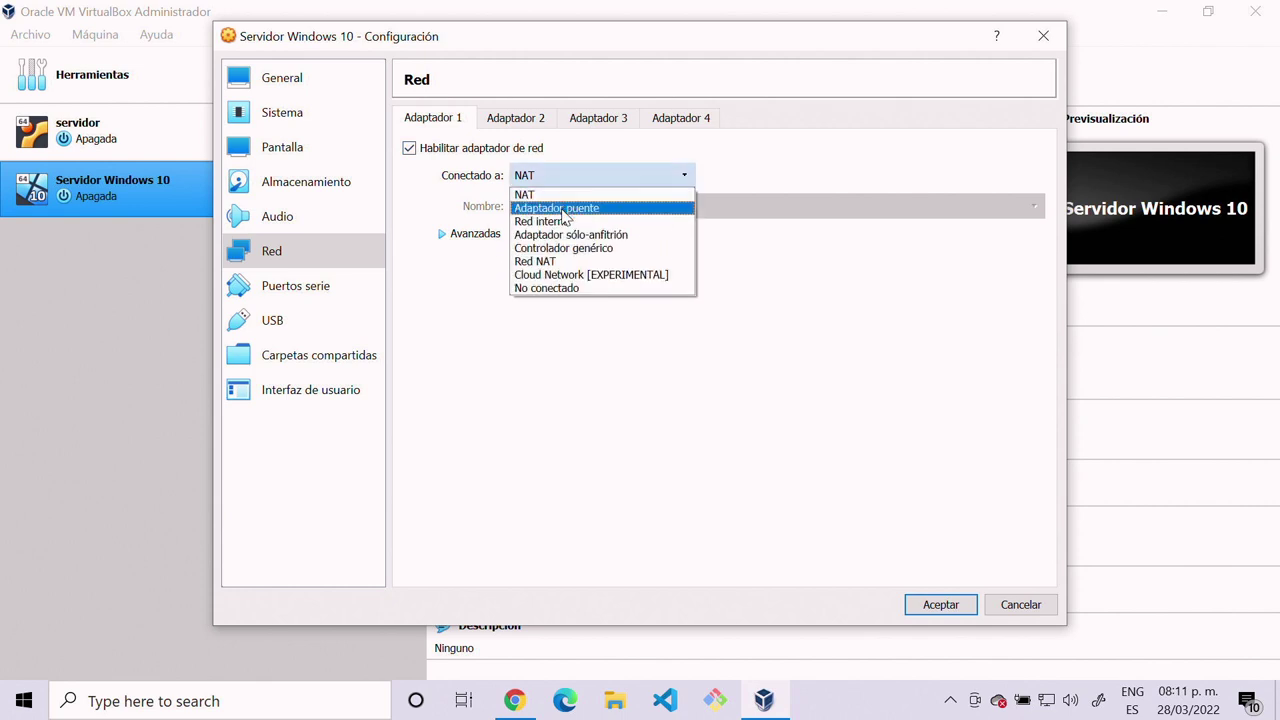
pyautogui.click(563, 209)
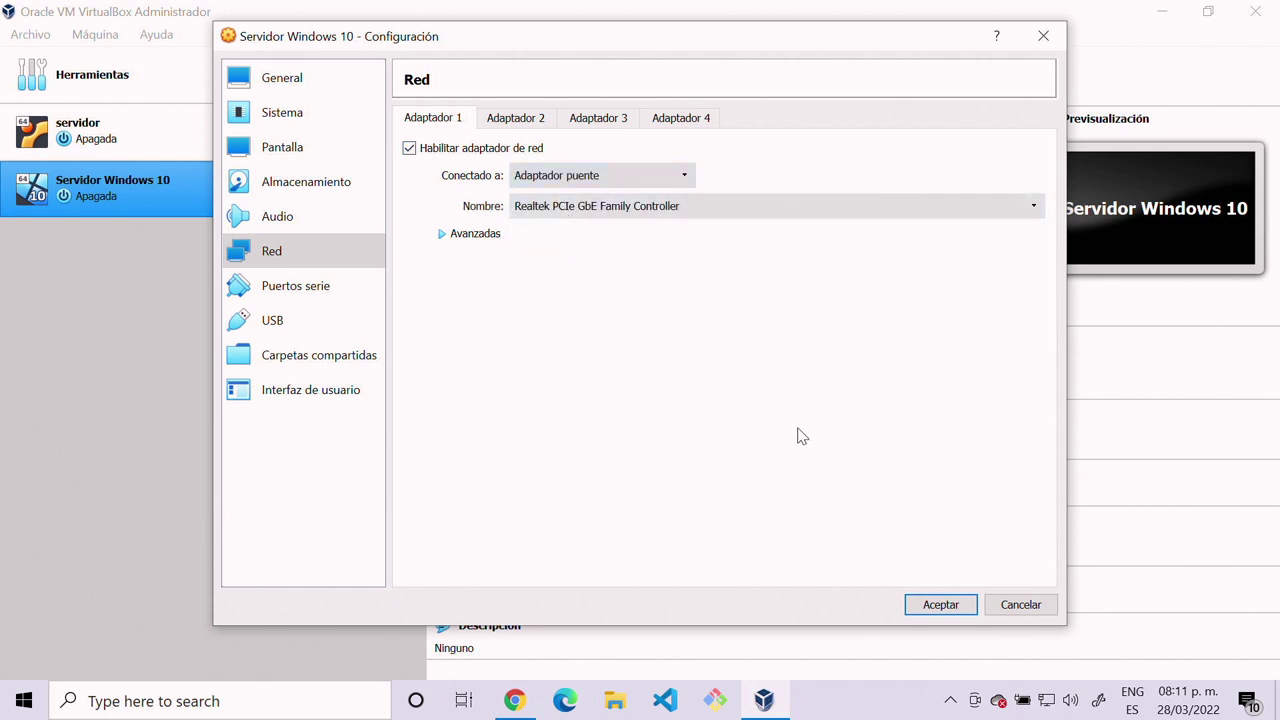
pyautogui.click(624, 212)
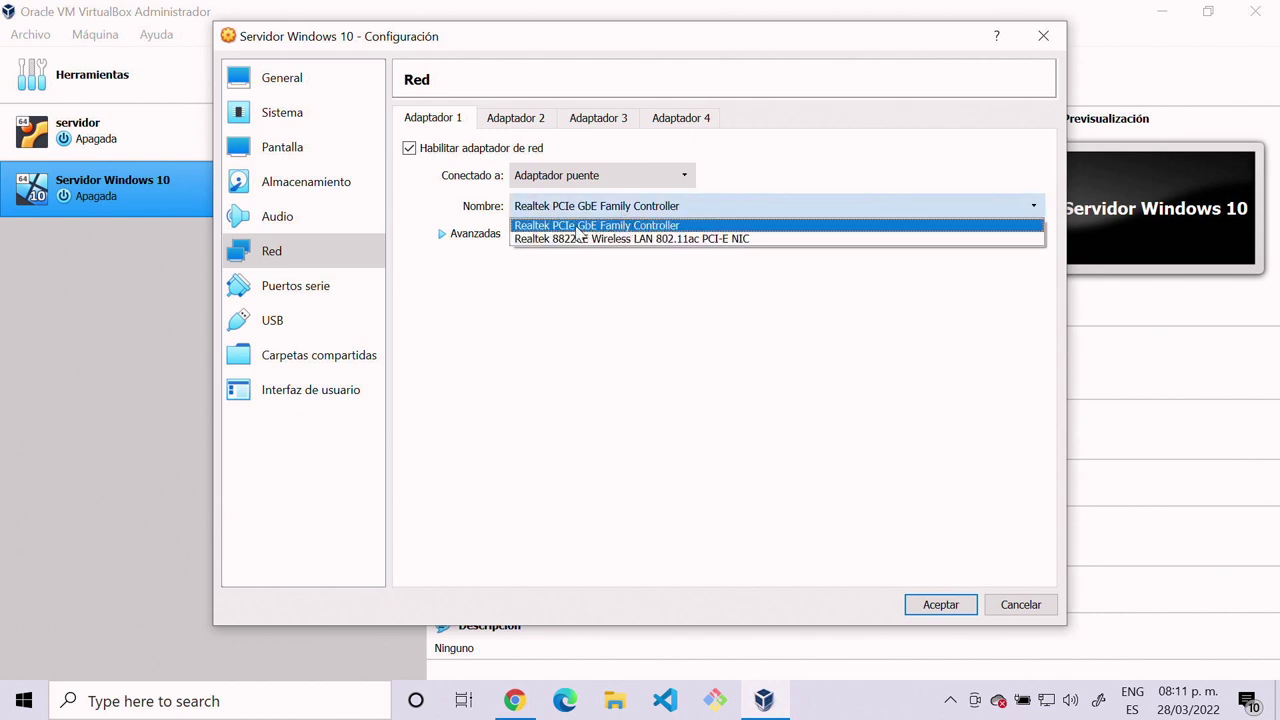
pyautogui.click(577, 228)
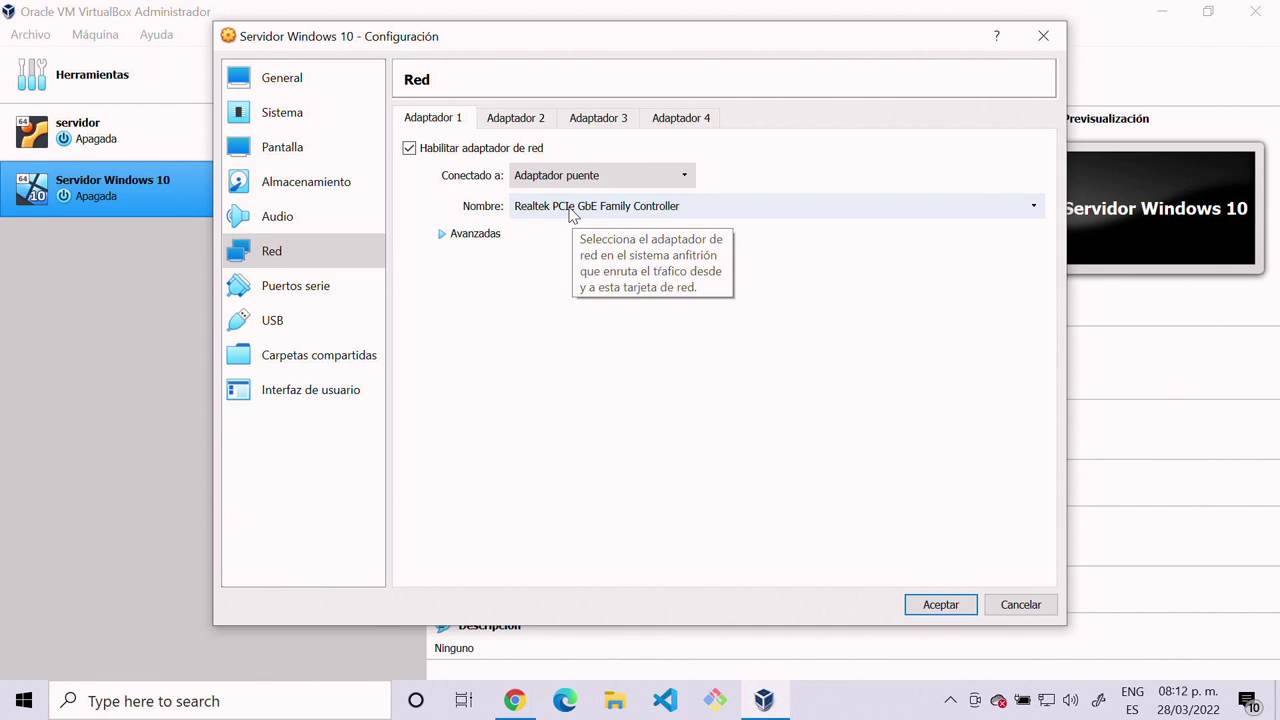
pyautogui.click(572, 210)
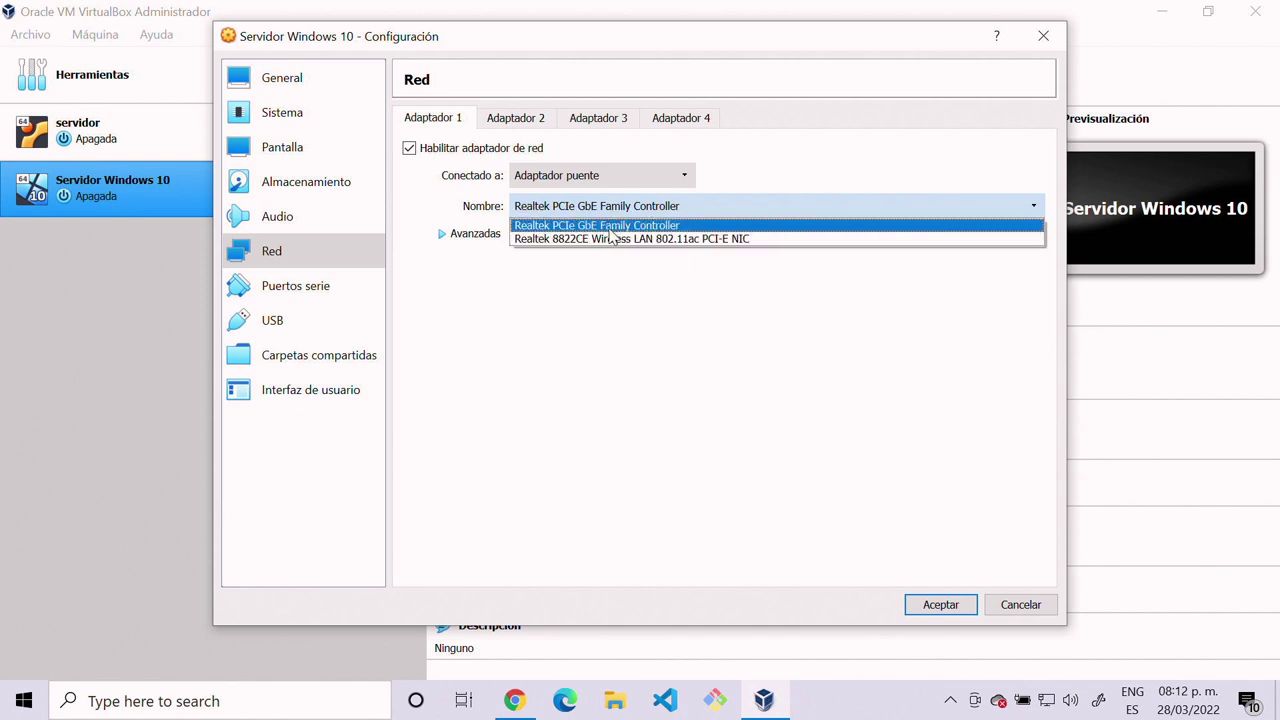
pyautogui.click(613, 228)
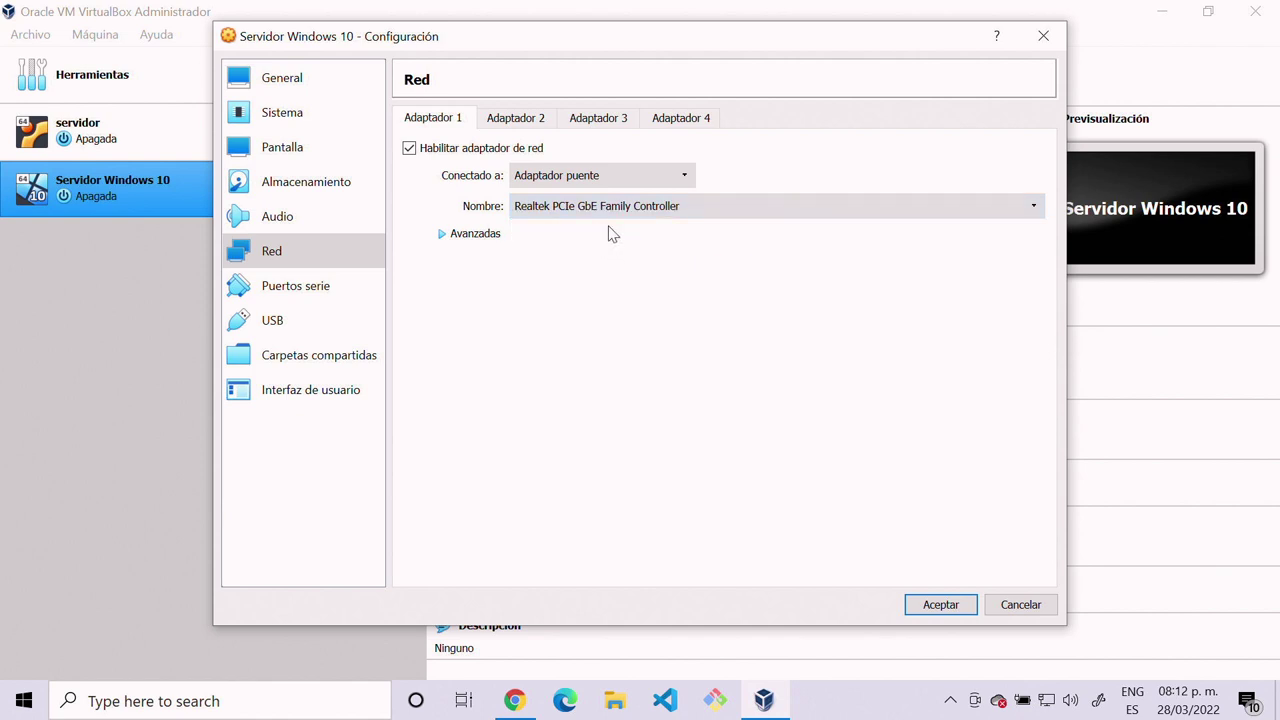
pyautogui.click(938, 605)
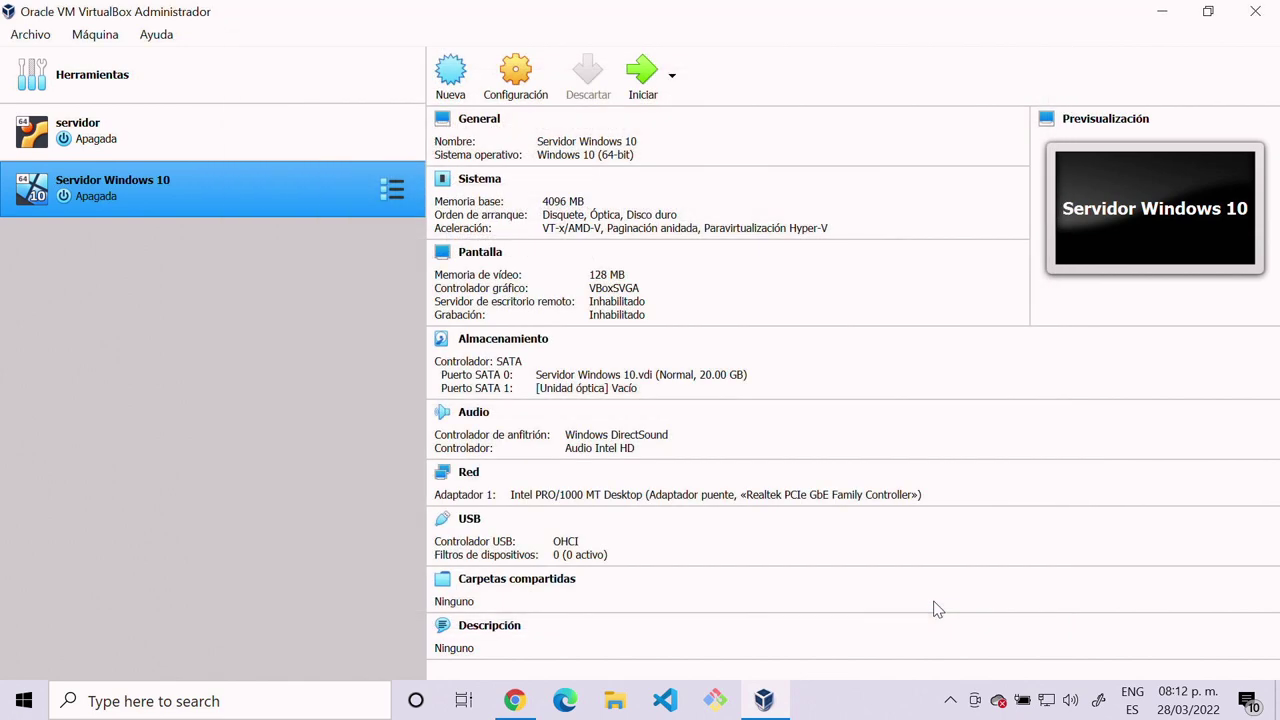
# Step: Start the Servidor Windows 10 machine in Ajustado mode and dismiss the keyboard-capture and mouse-integration notices
pyautogui.click(640, 80)
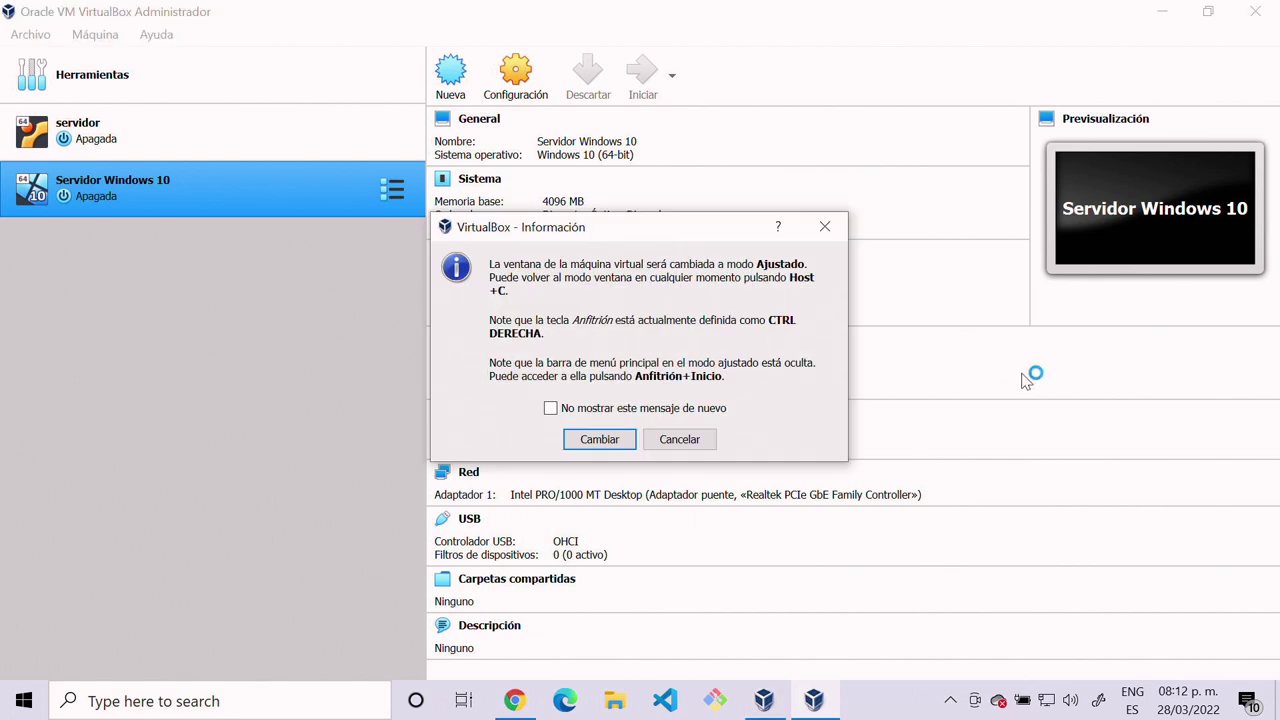
pyautogui.click(604, 440)
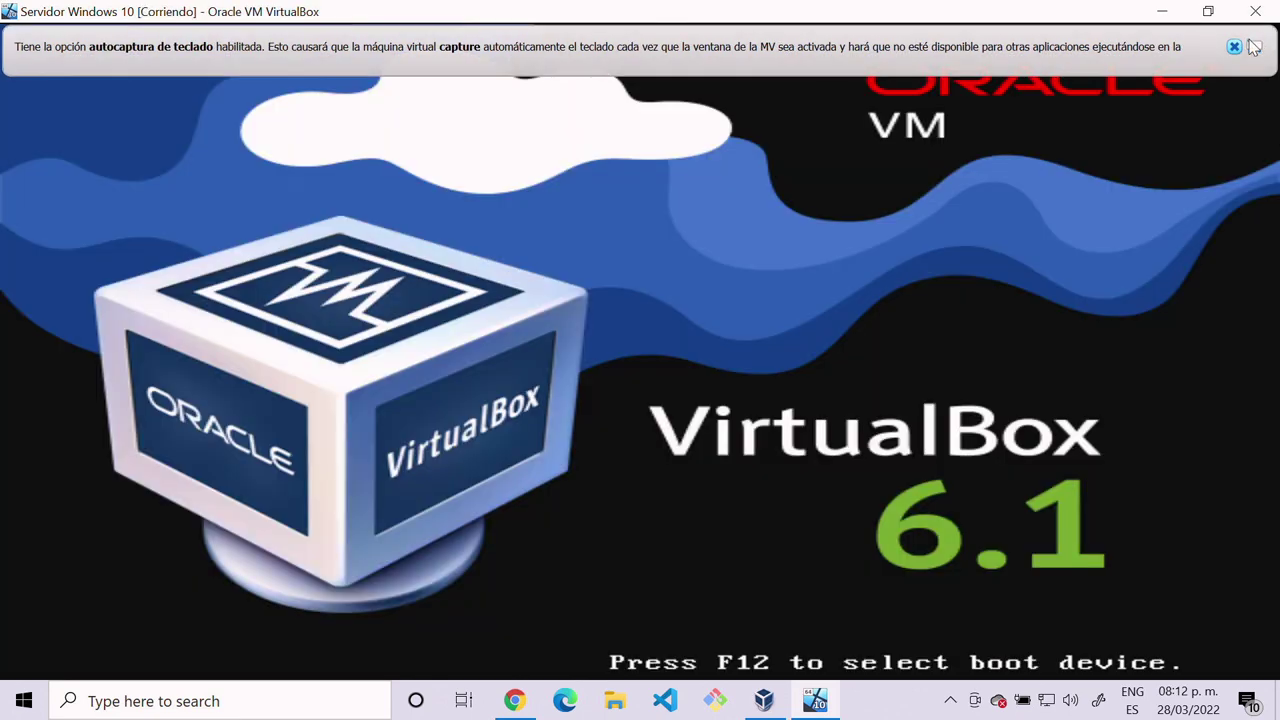
pyautogui.click(1235, 48)
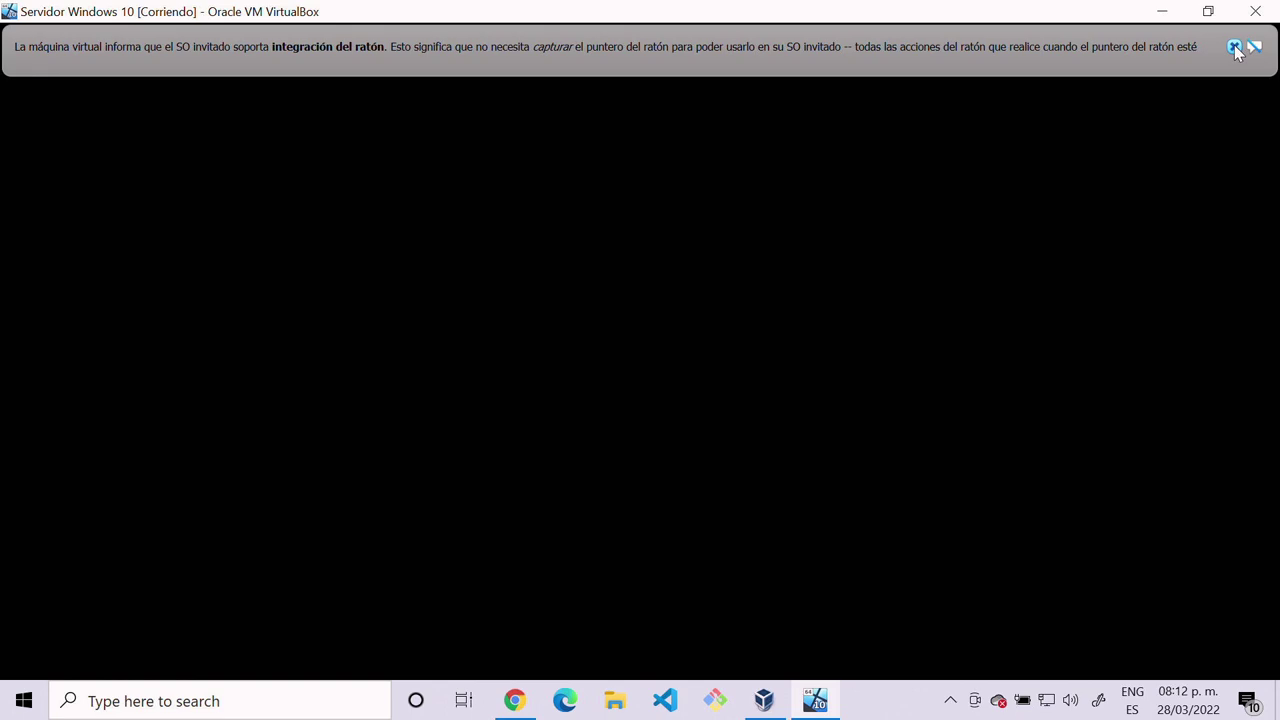
pyautogui.click(1235, 48)
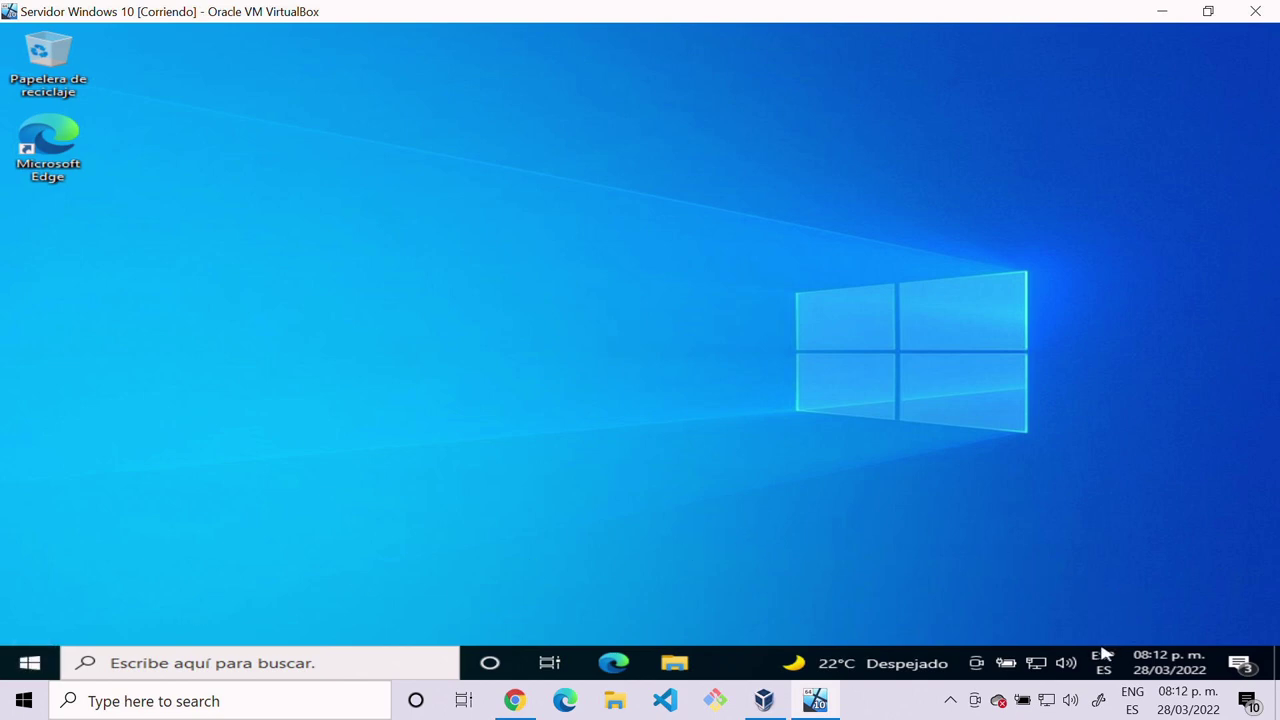
# Step: Open the guest's network connections list through the adapter options in its network and Internet settings
pyautogui.rightClick(1036, 673)
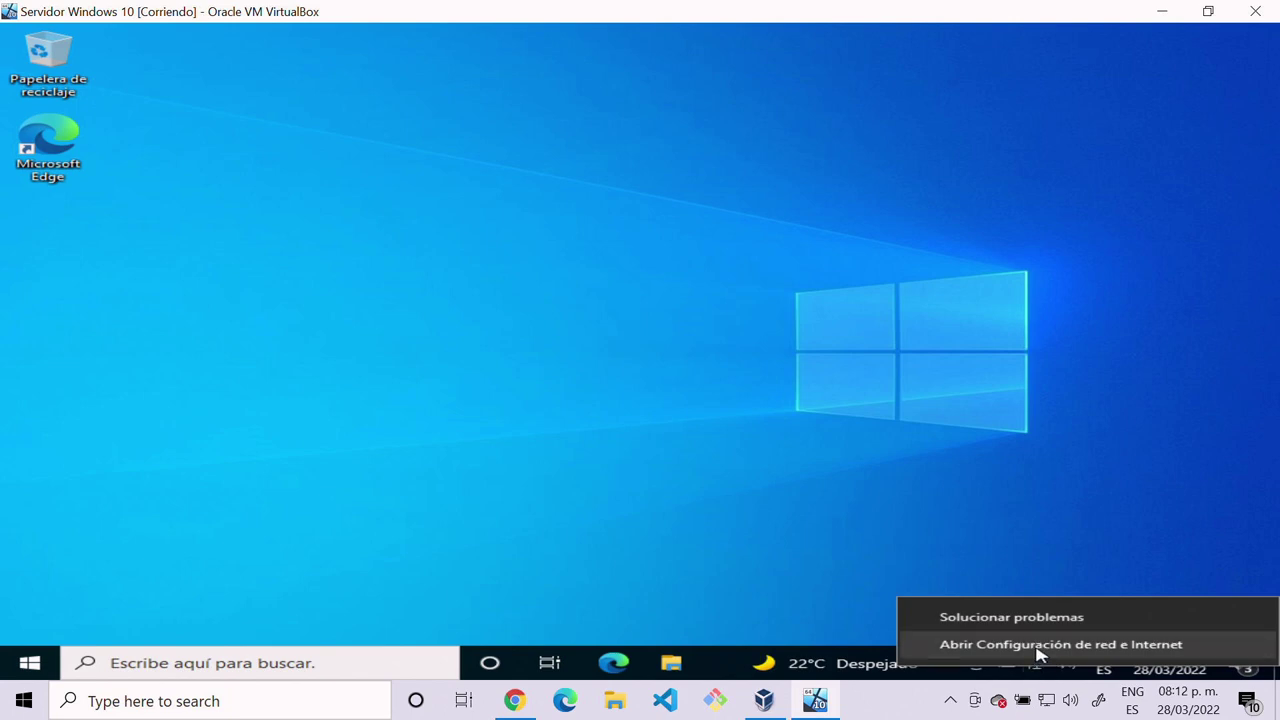
pyautogui.click(1040, 653)
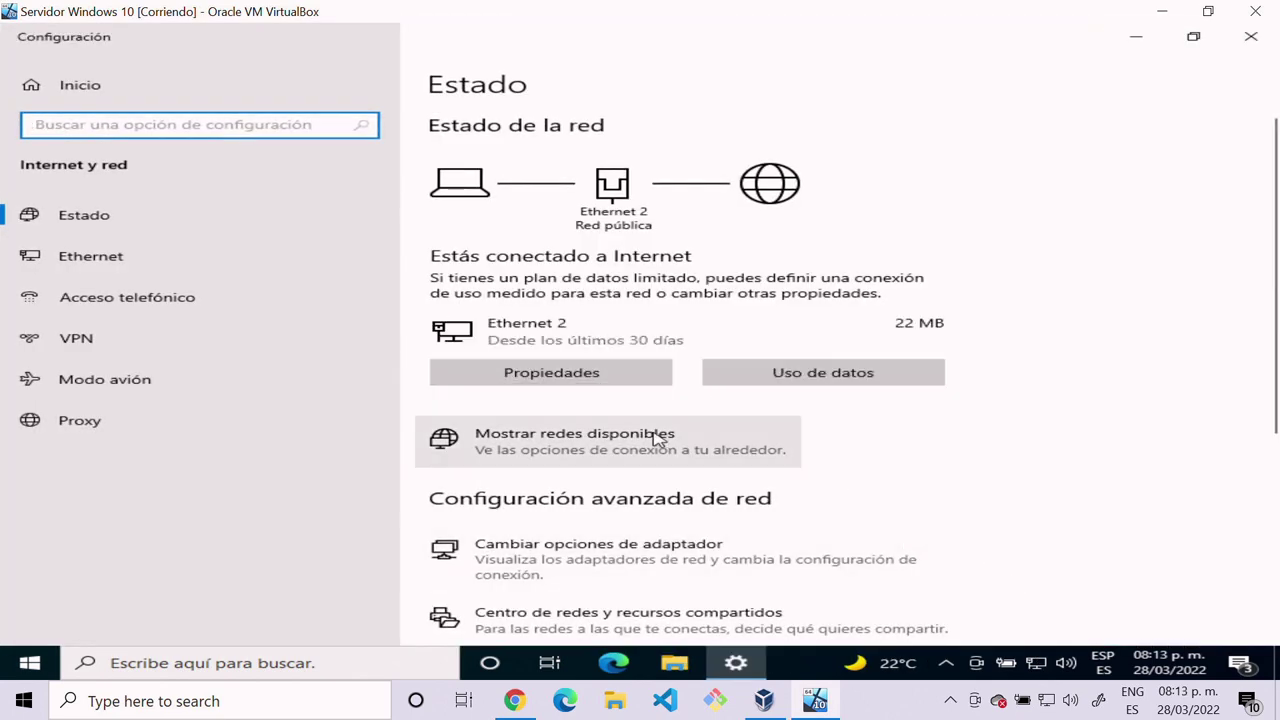
pyautogui.scroll(-3, 655, 437)
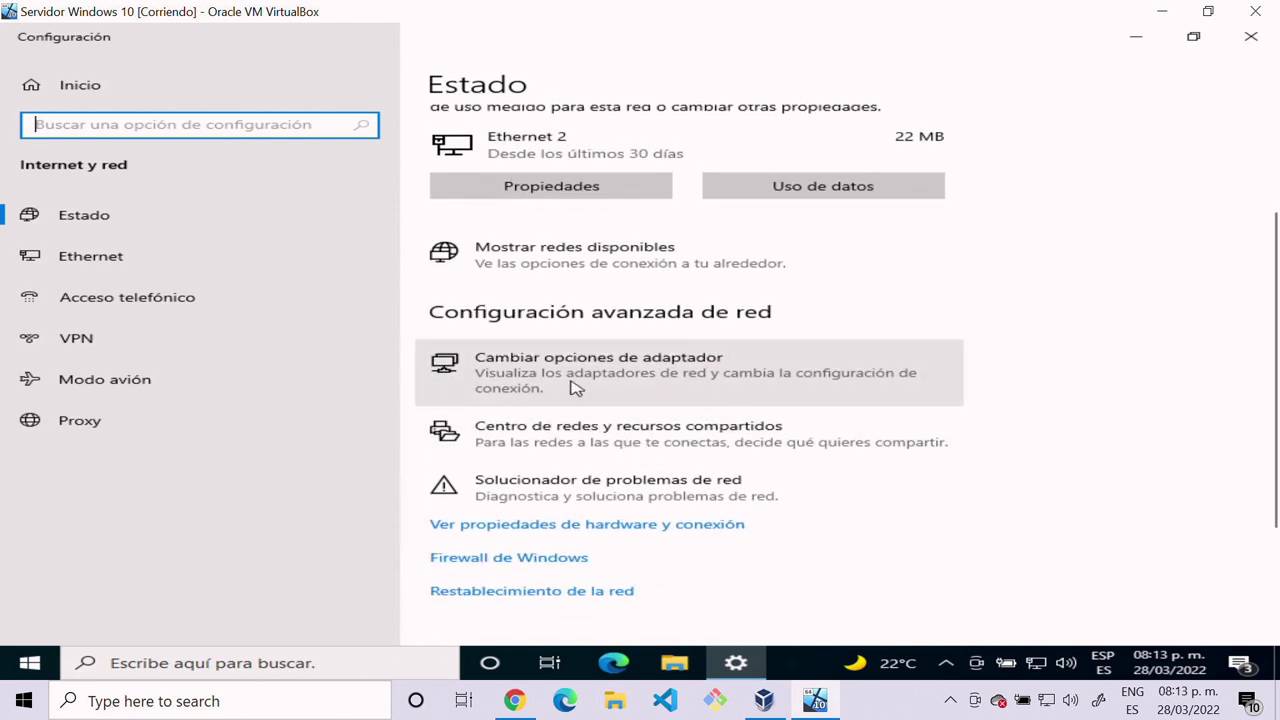
pyautogui.click(604, 374)
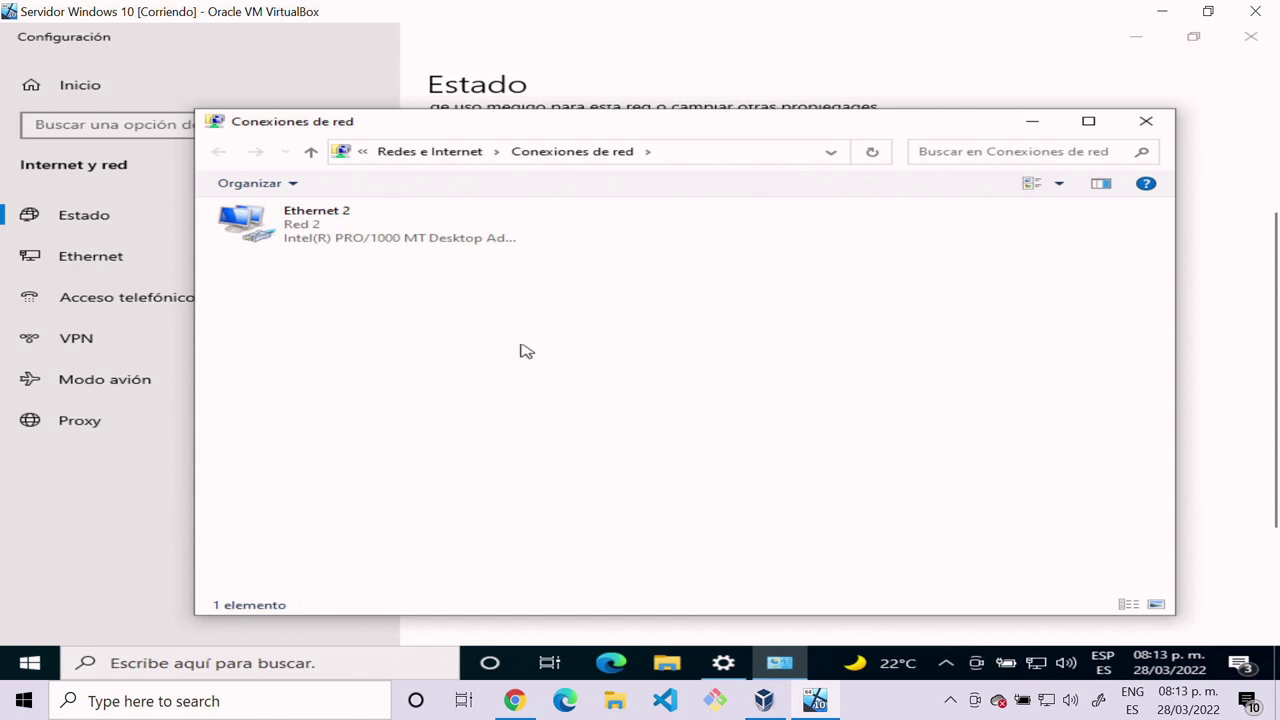
# Step: Disable the Ethernet 2 network adapter in the guest
pyautogui.click(368, 252)
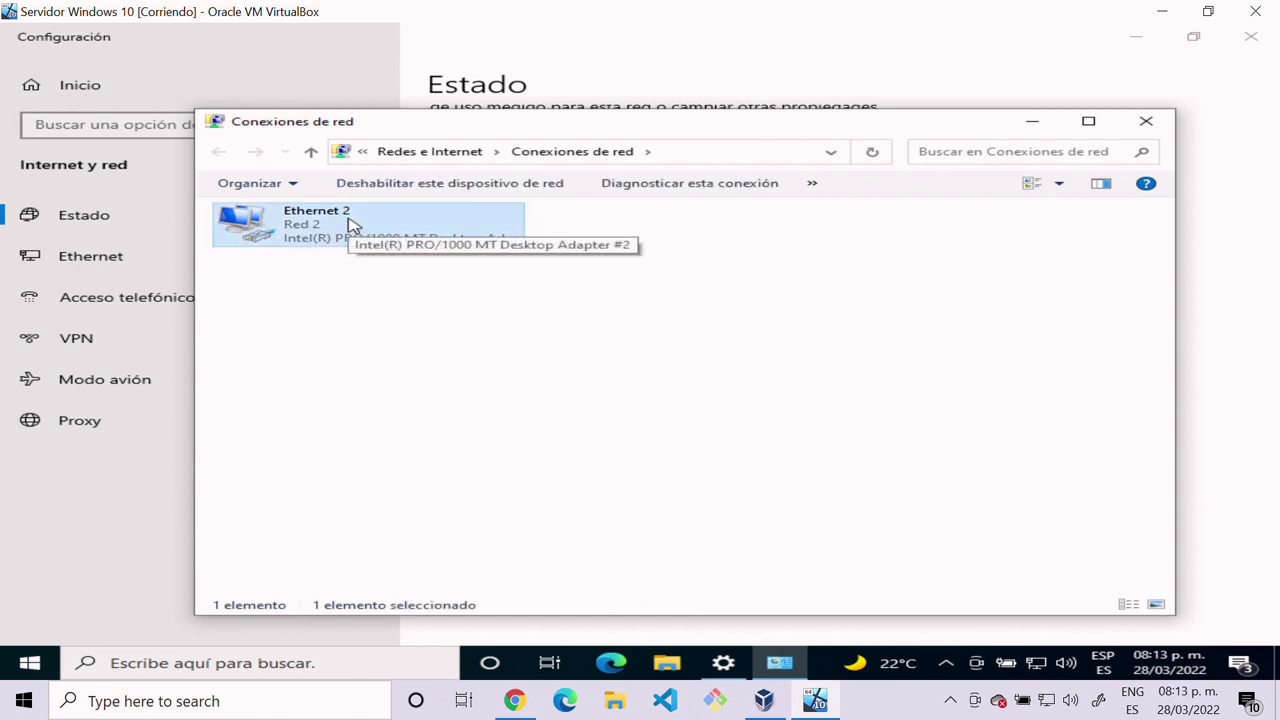
pyautogui.rightClick(350, 224)
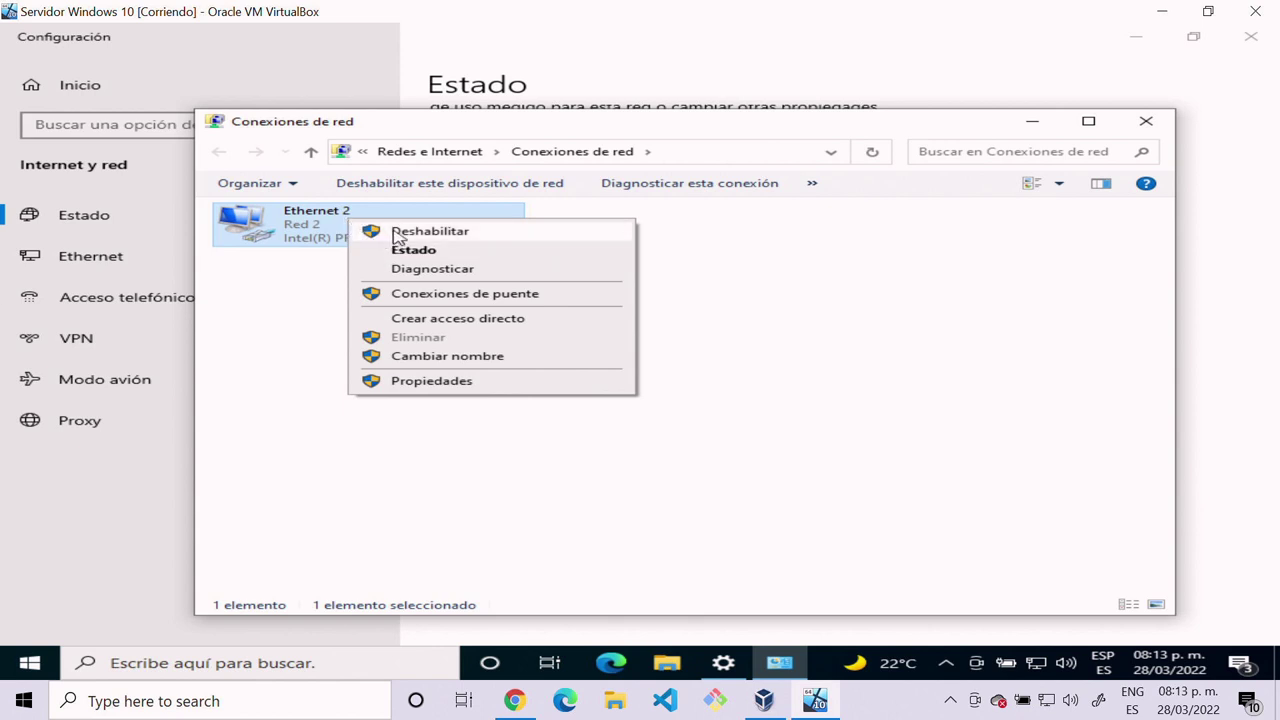
pyautogui.click(398, 233)
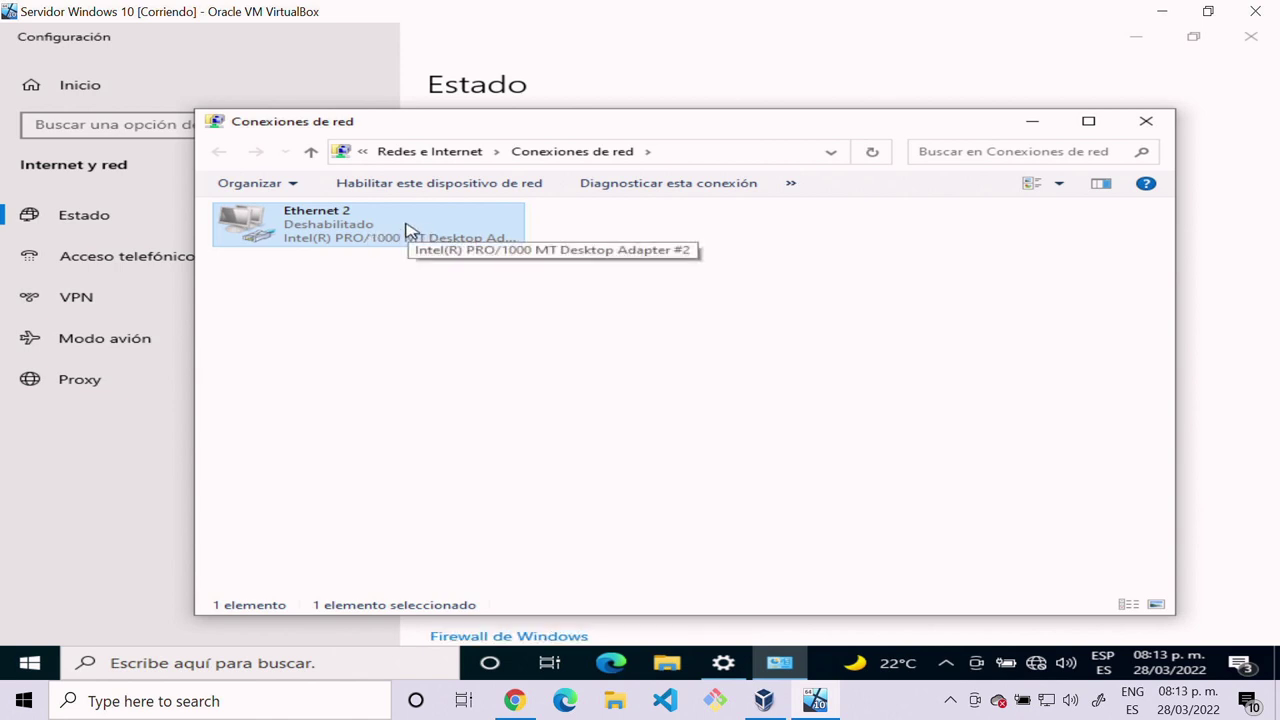
# Step: Open the properties of the Ethernet 2 adapter with the TCP/IPv6 protocol unchecked
pyautogui.rightClick(376, 228)
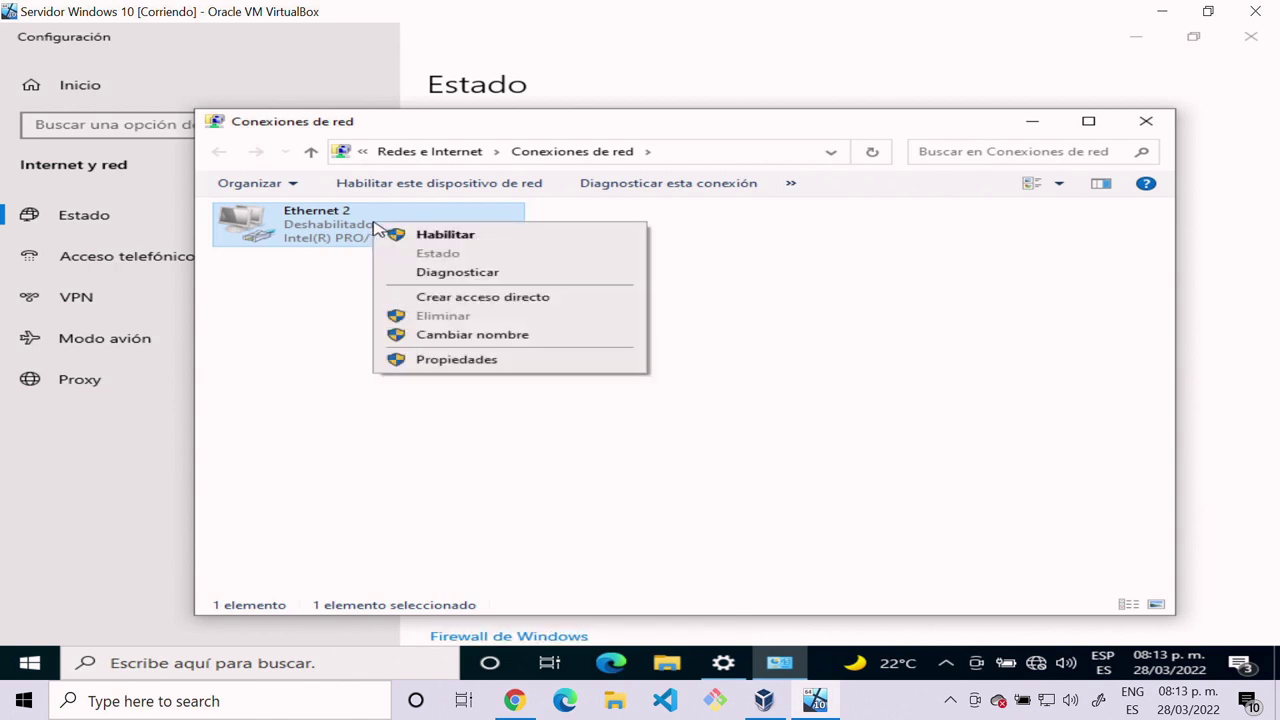
pyautogui.click(432, 361)
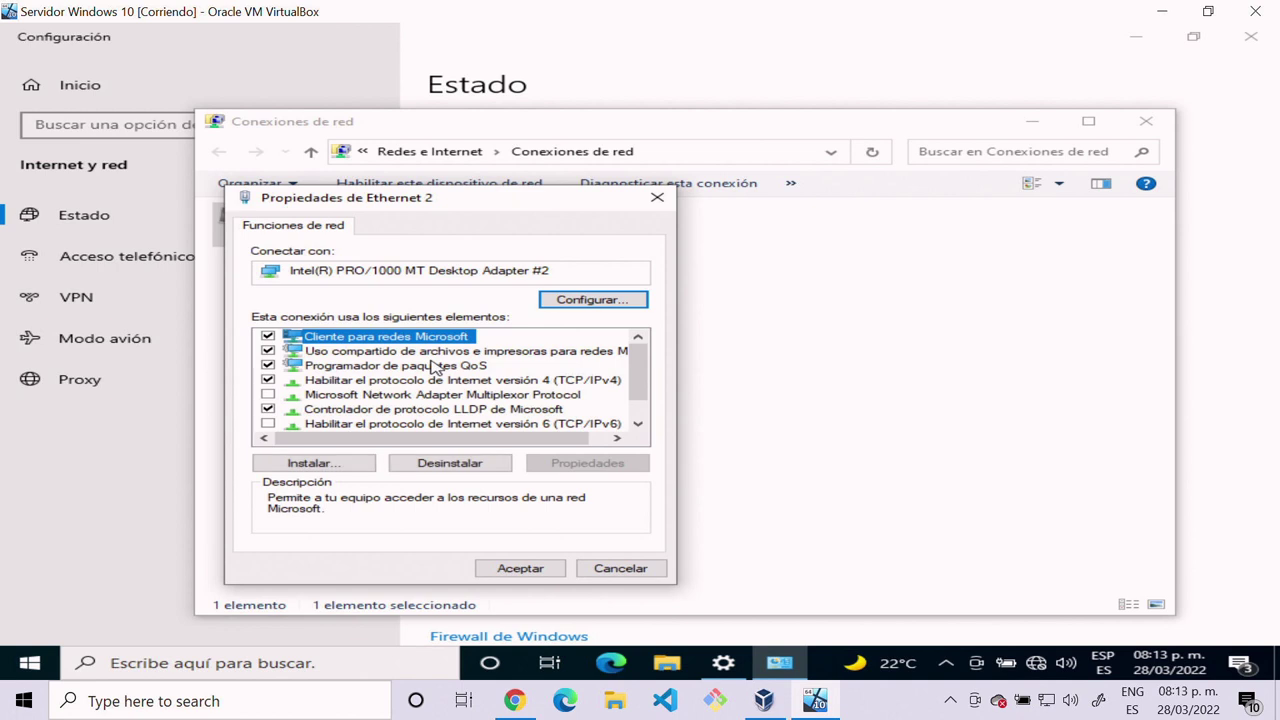
pyautogui.scroll(-1, 420, 400)
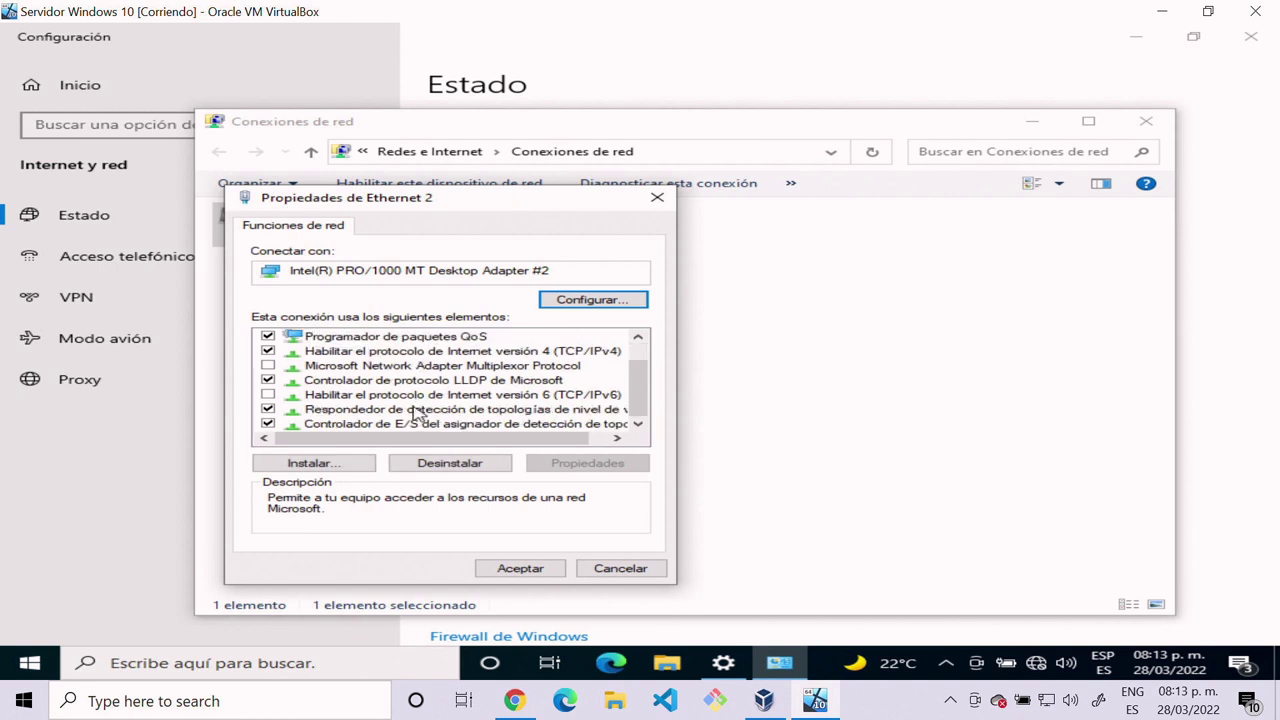
pyautogui.click(368, 397)
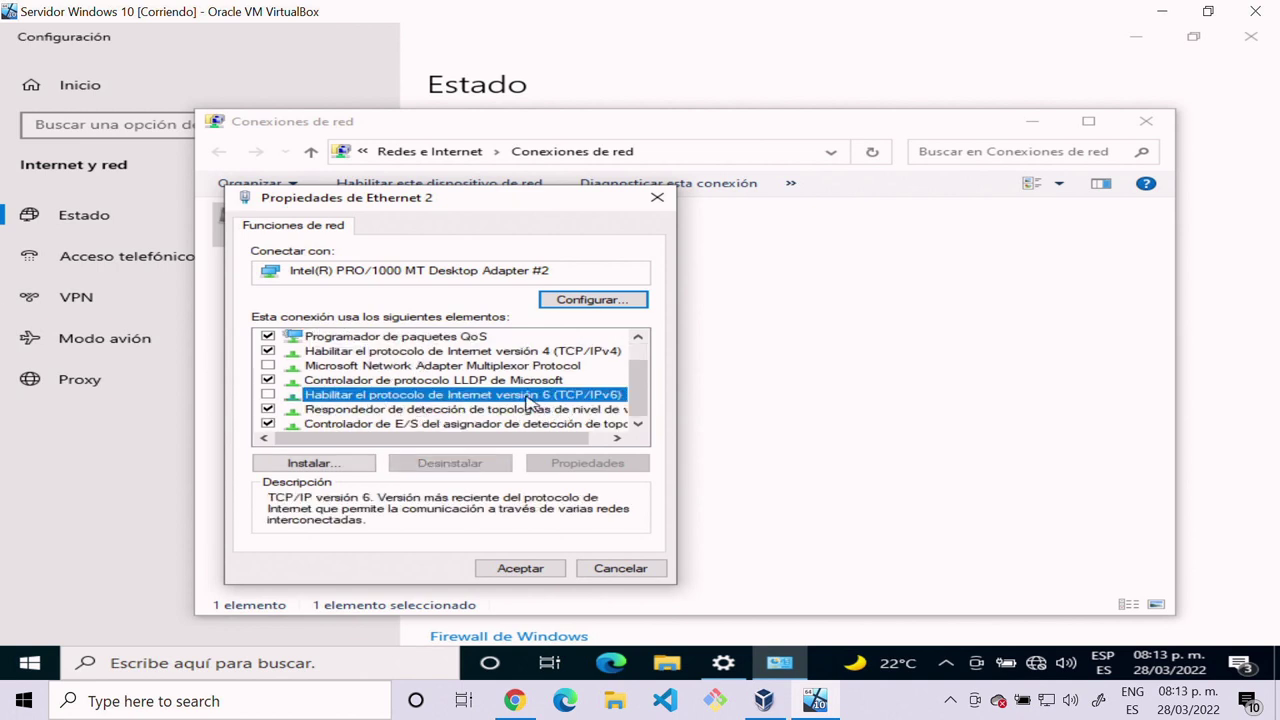
pyautogui.click(268, 395)
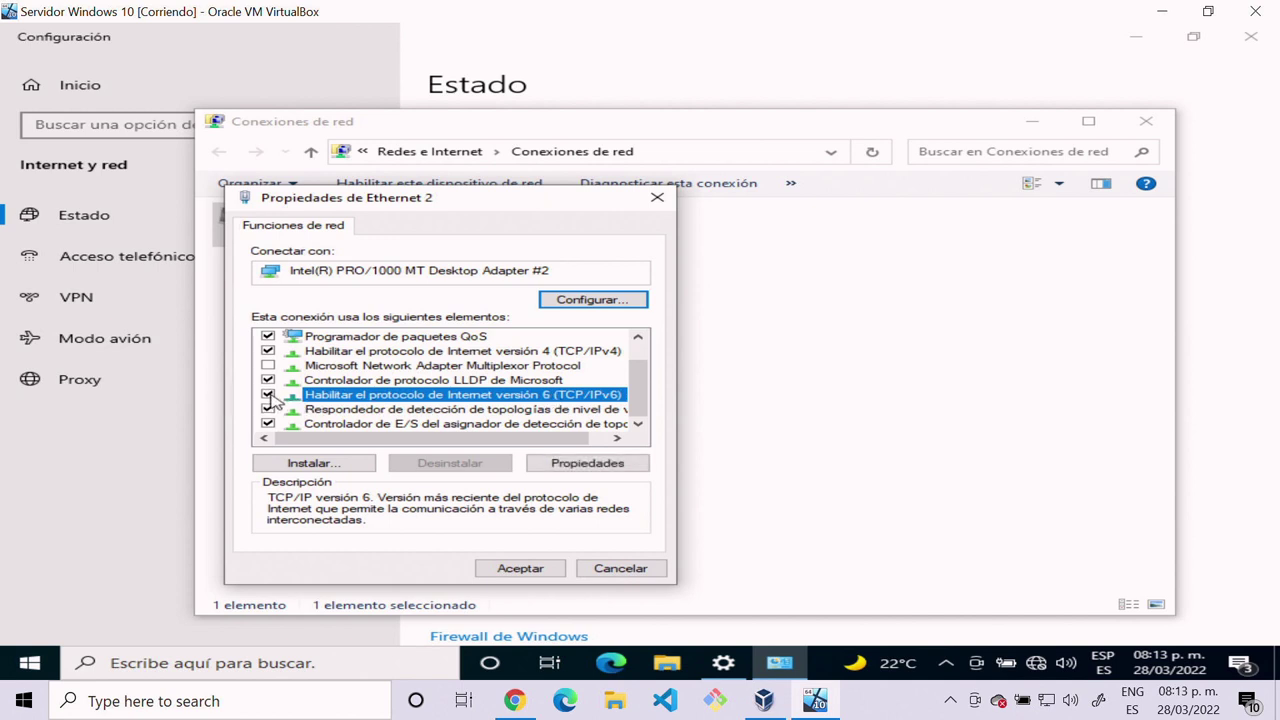
pyautogui.click(268, 395)
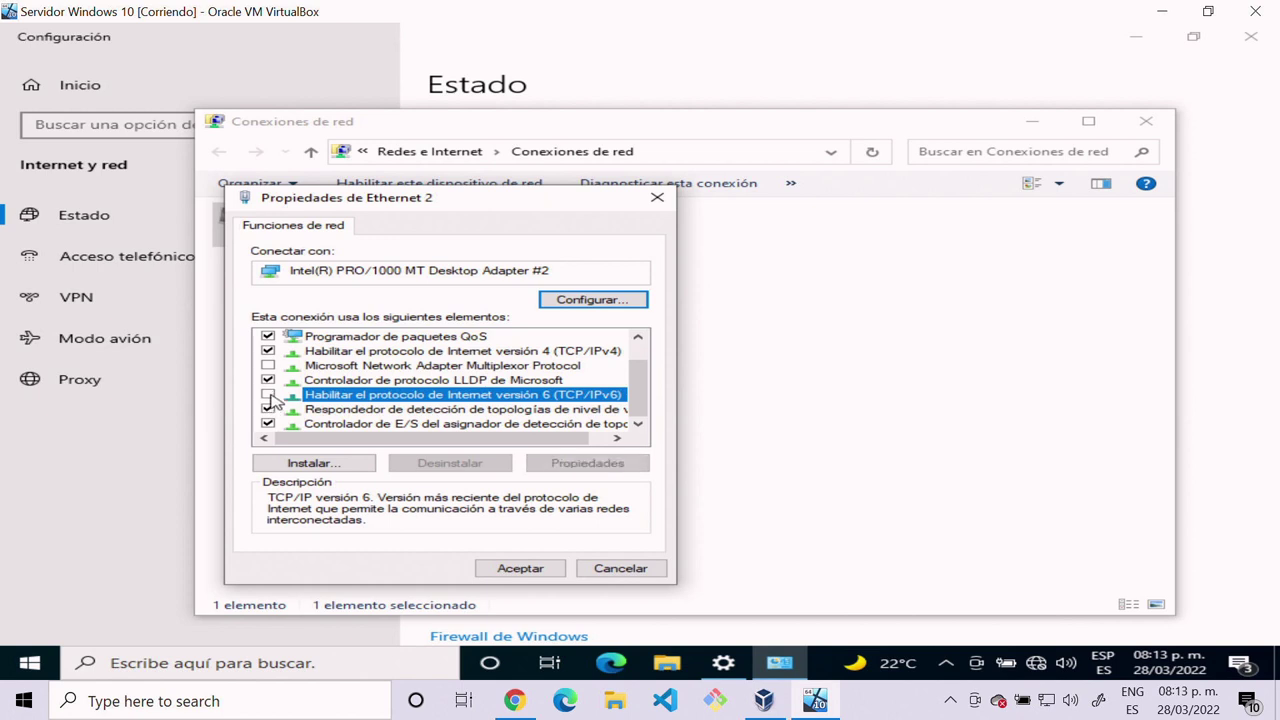
# Step: Open the TCP/IPv4 protocol properties of Ethernet 2 and move the dialog higher so it is fully reachable
pyautogui.click(382, 355)
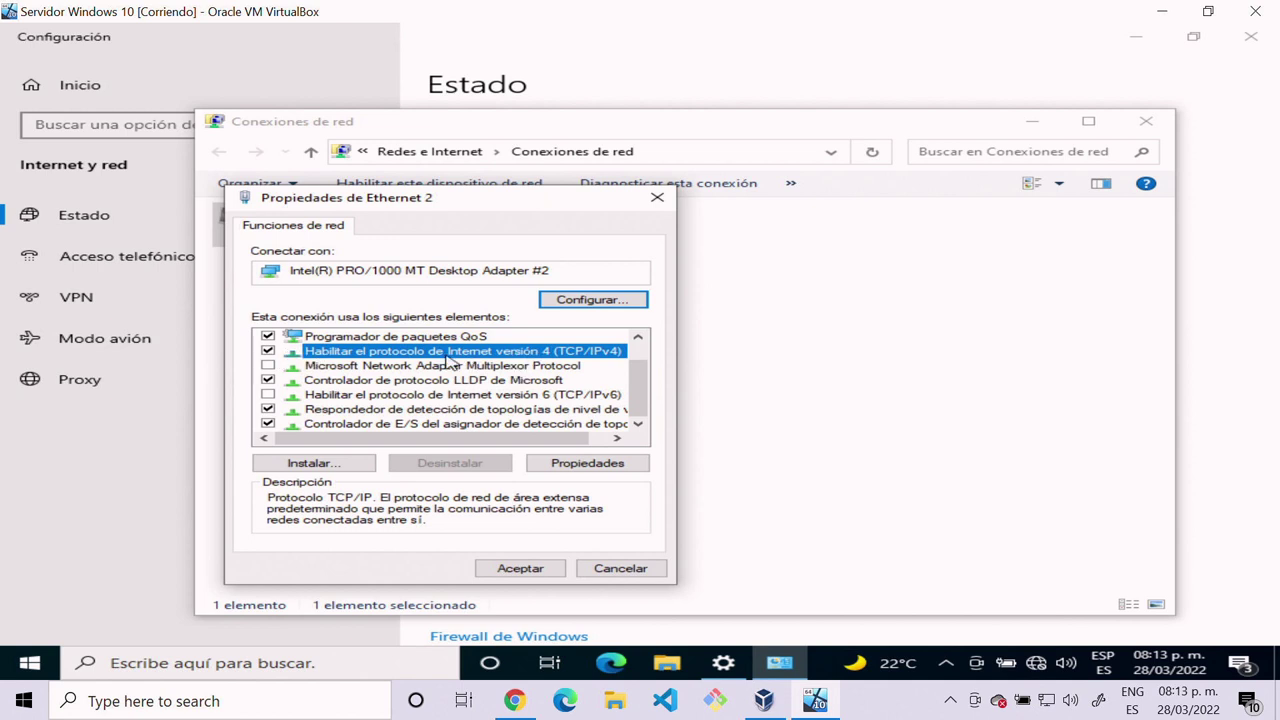
pyautogui.doubleClick(543, 354)
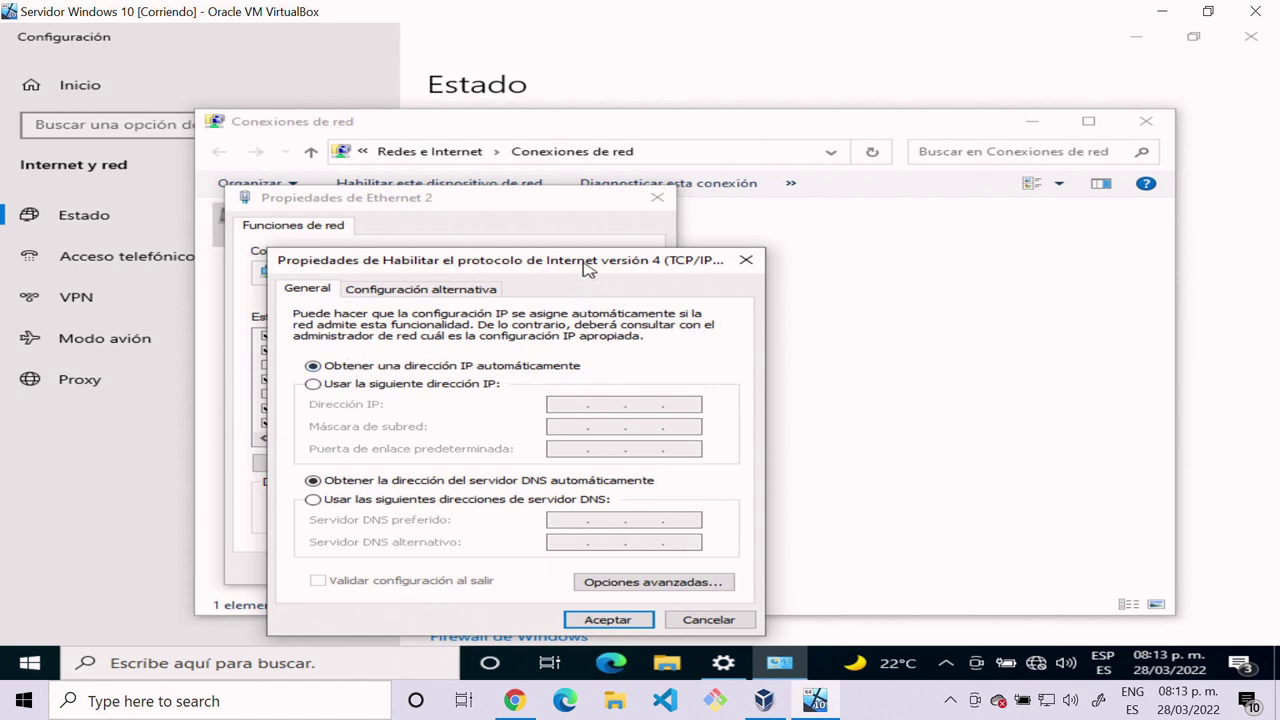
pyautogui.moveTo(586, 268); pyautogui.dragTo(604, 197)
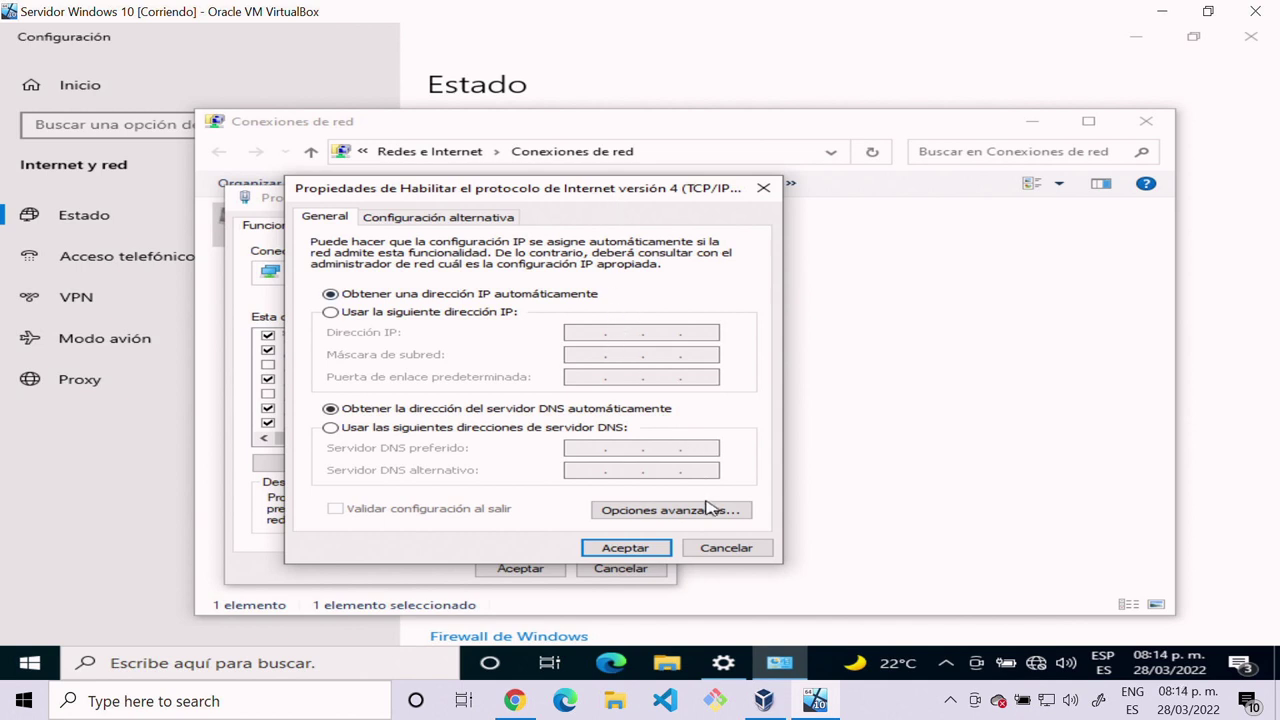
# Step: Minimize the virtual machine and open the host's Ethernet connection properties in its network settings, down to the IP details
pyautogui.click(1175, 10)
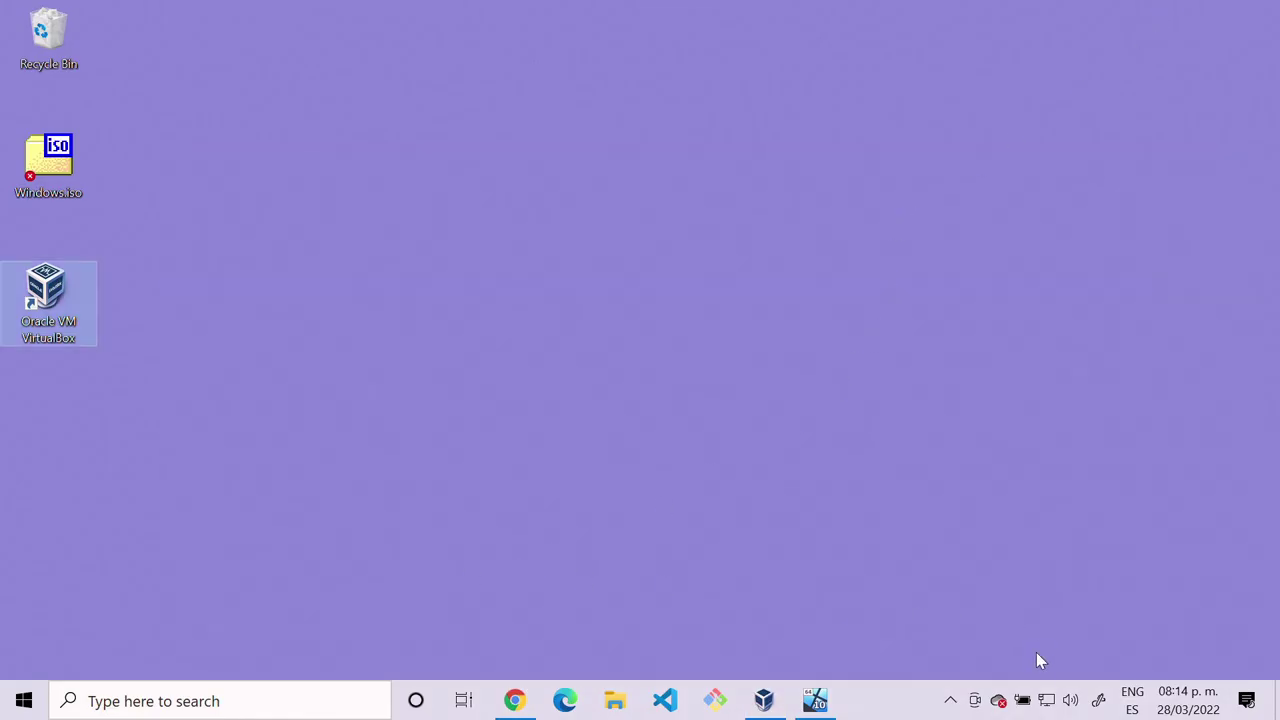
pyautogui.rightClick(1047, 700)
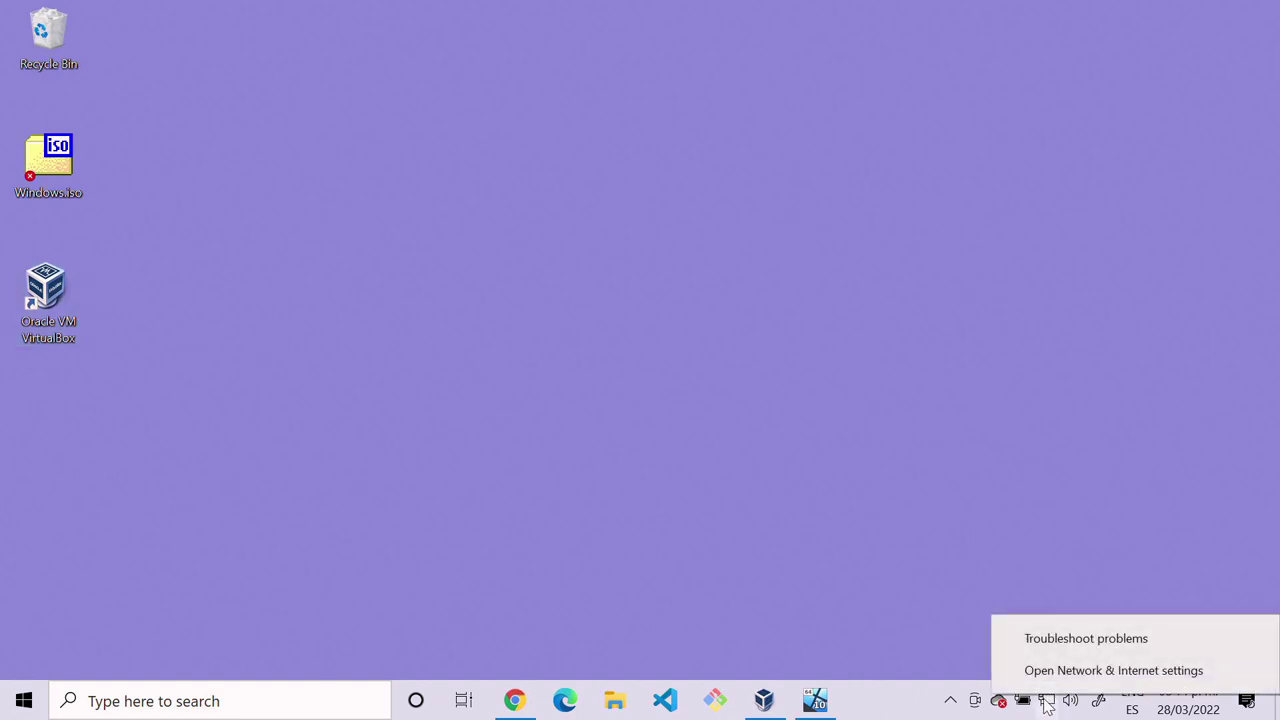
pyautogui.click(731, 473)
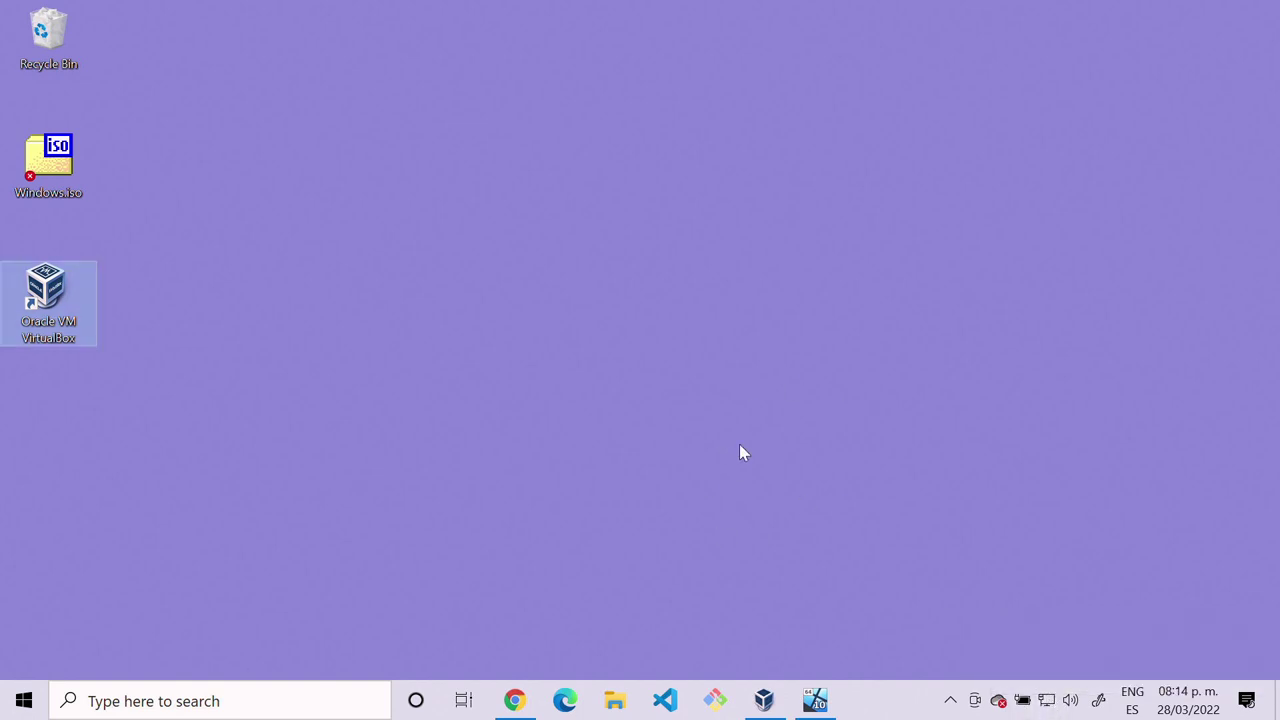
pyautogui.rightClick(1050, 702)
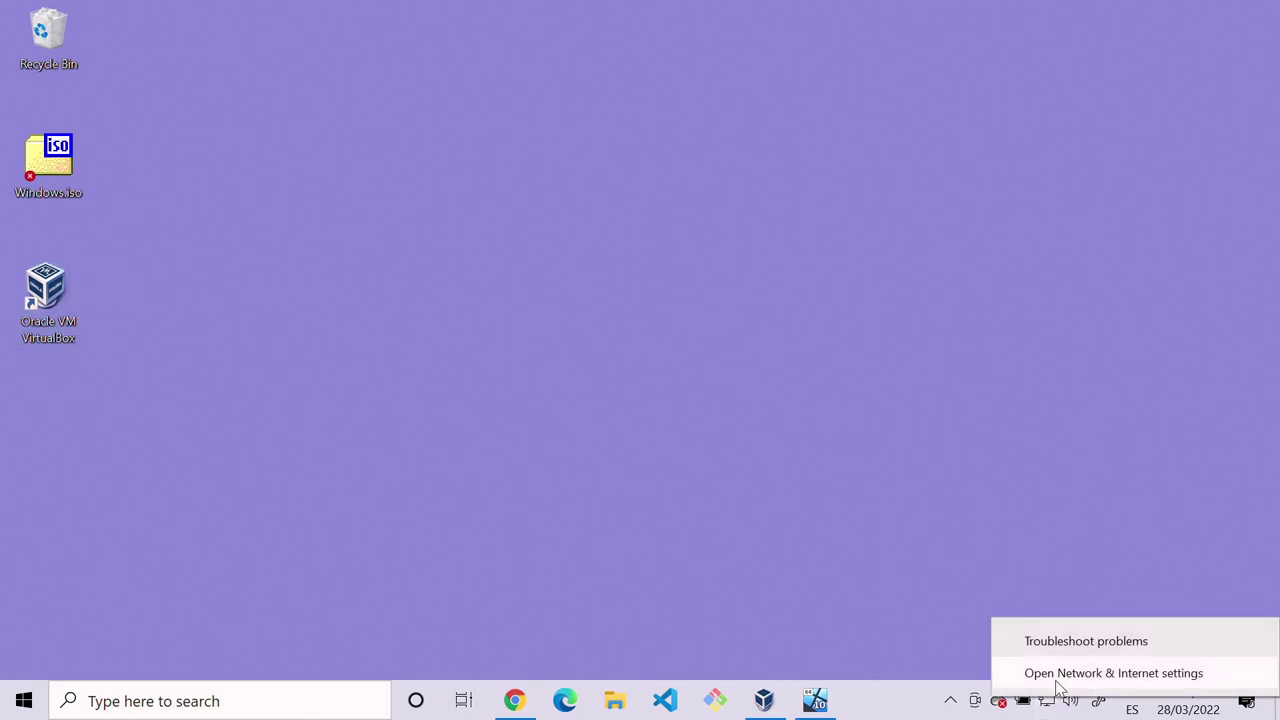
pyautogui.click(1058, 675)
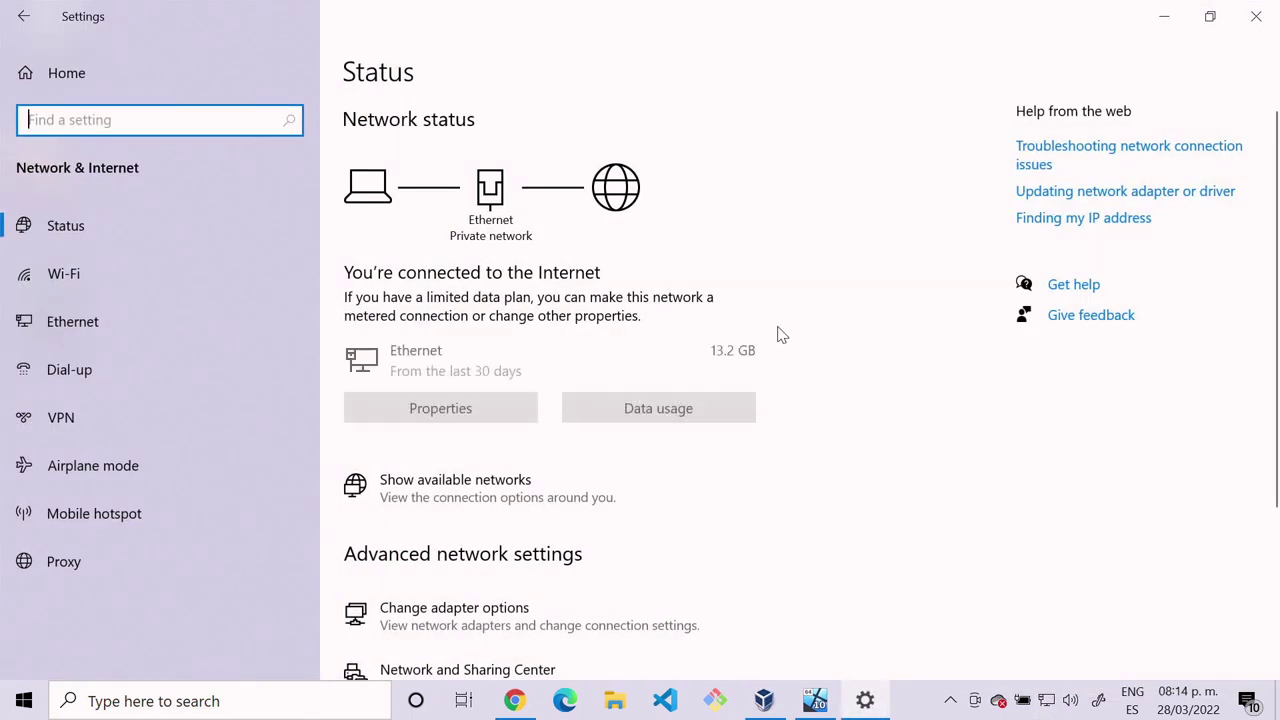
pyautogui.scroll(-3, 730, 440)
pyautogui.scroll(2, 714, 448)
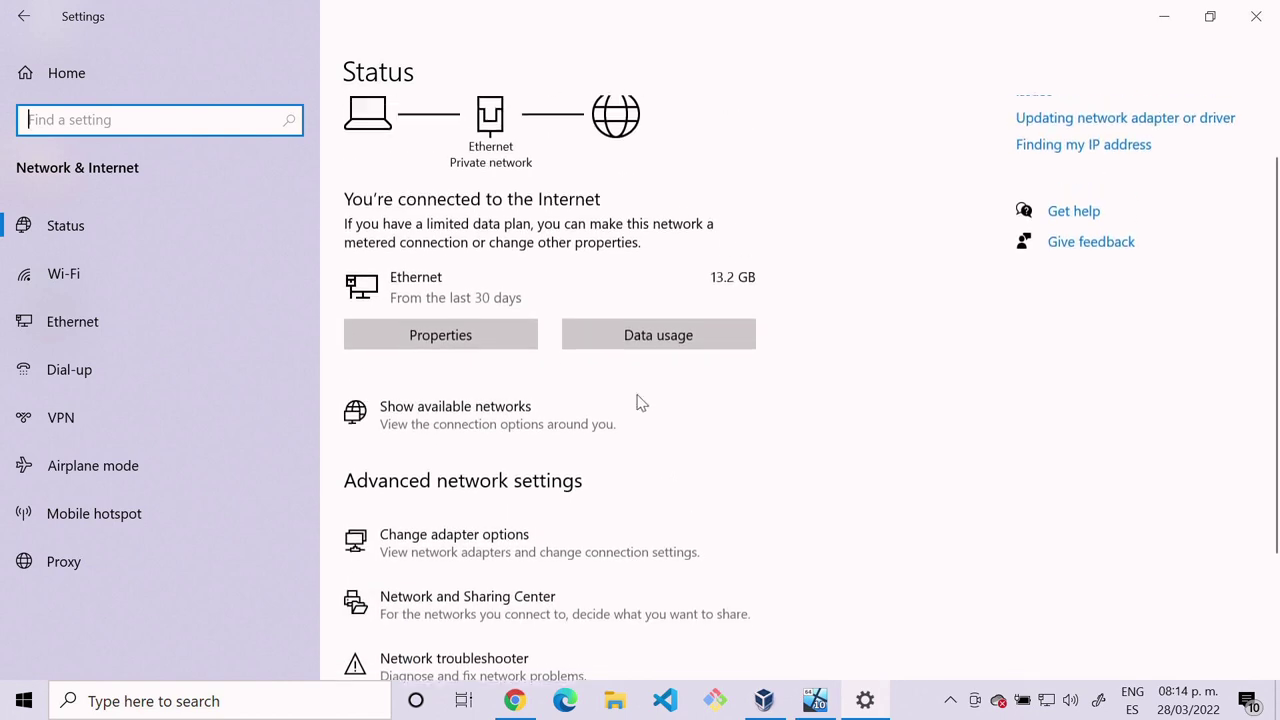
pyautogui.click(490, 343)
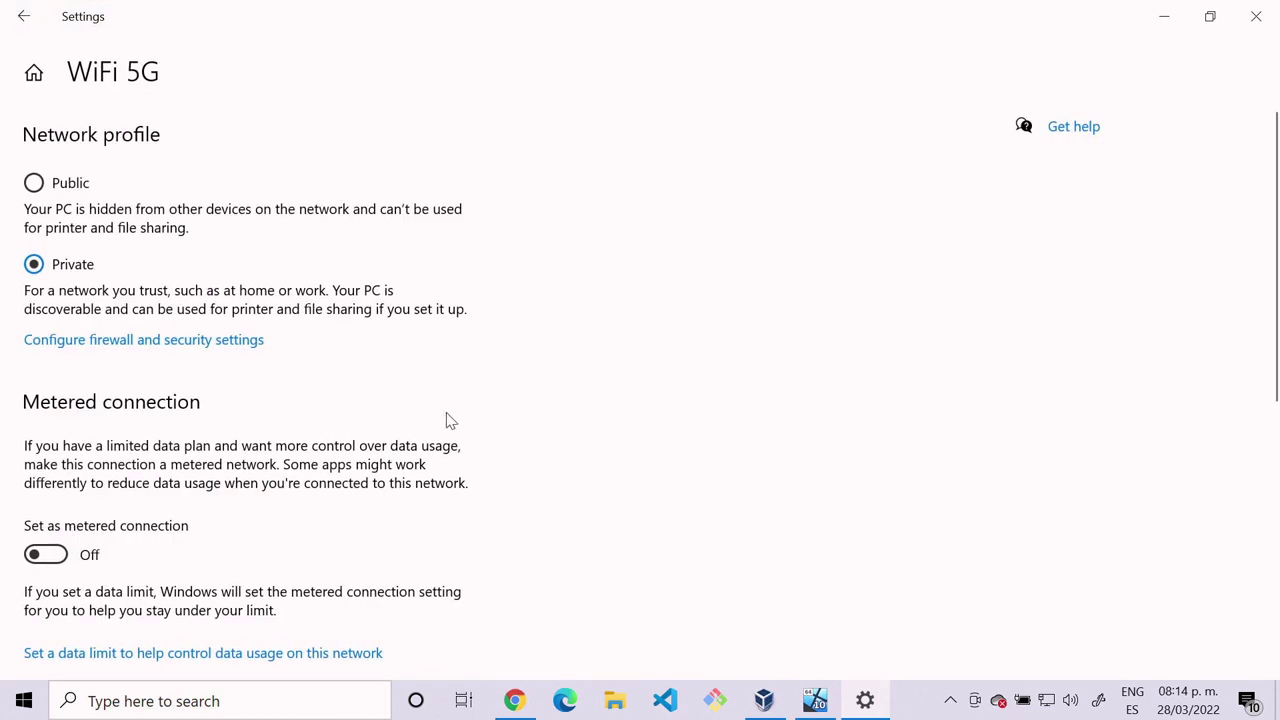
pyautogui.scroll(-5, 449, 417)
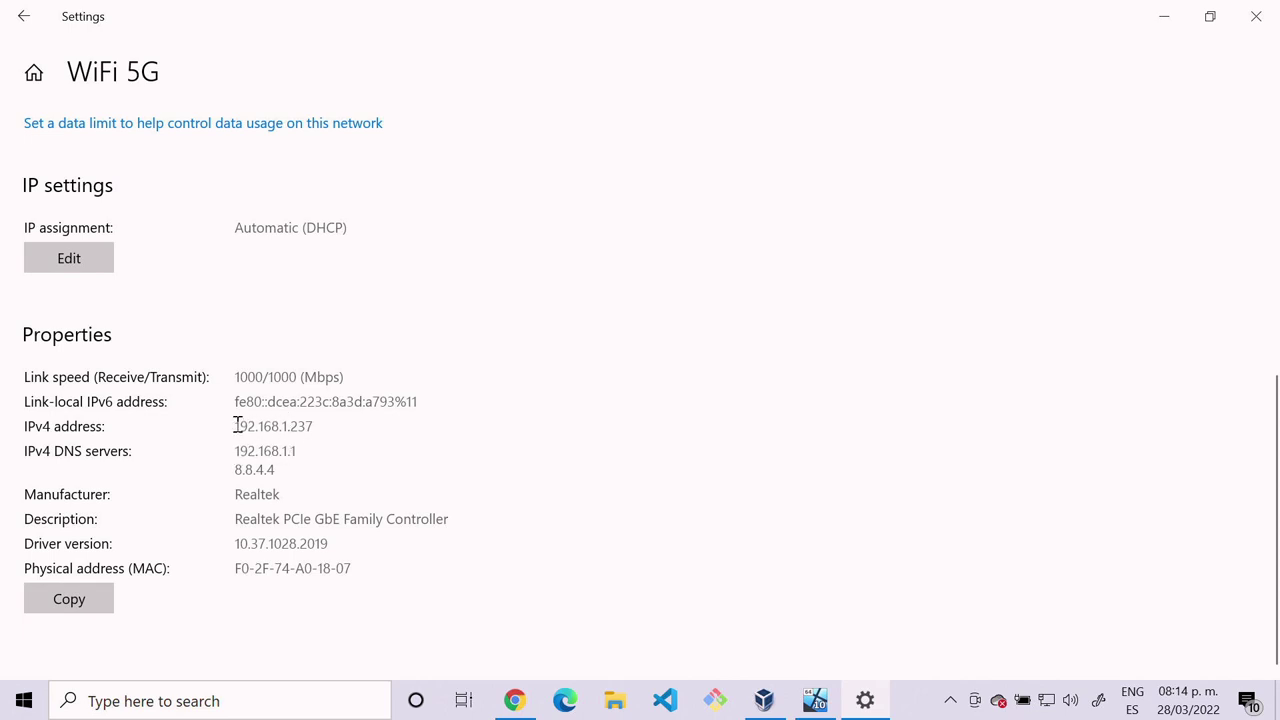
# Step: Examine the host's IPv4 address and copy its network portion, 192.168.1
pyautogui.moveTo(236, 426); pyautogui.dragTo(323, 426)
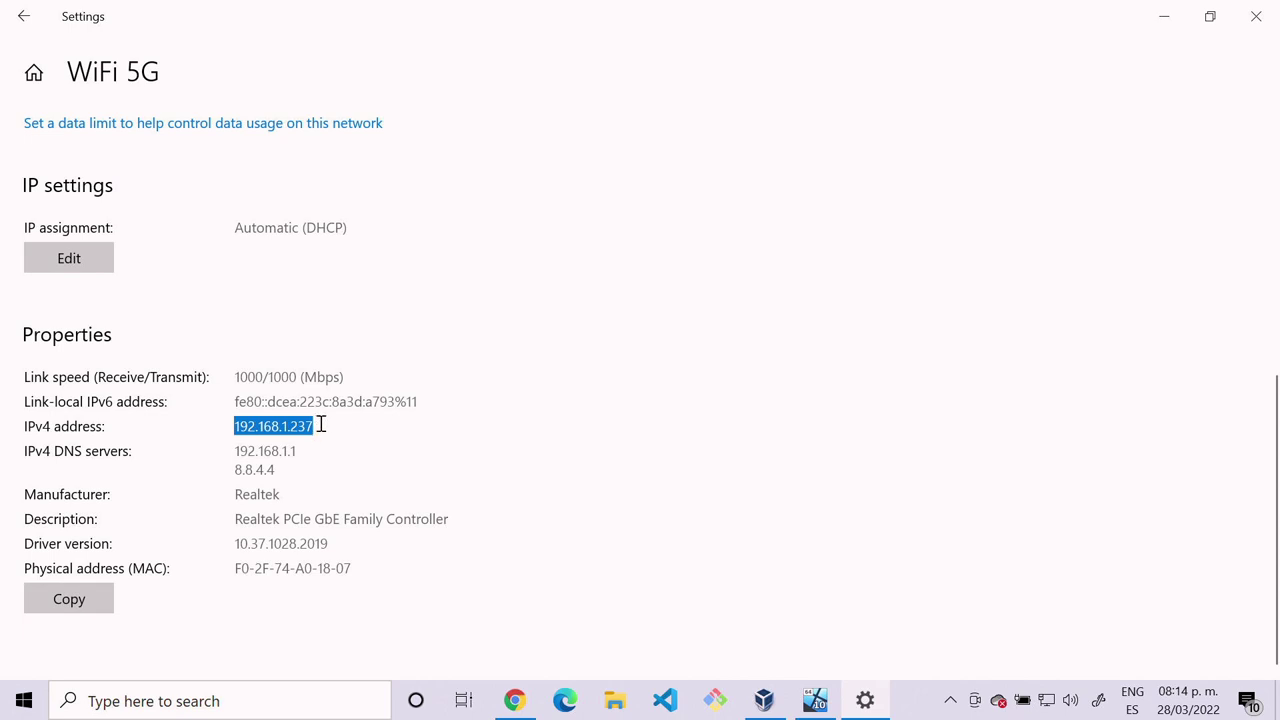
pyautogui.click(305, 426)
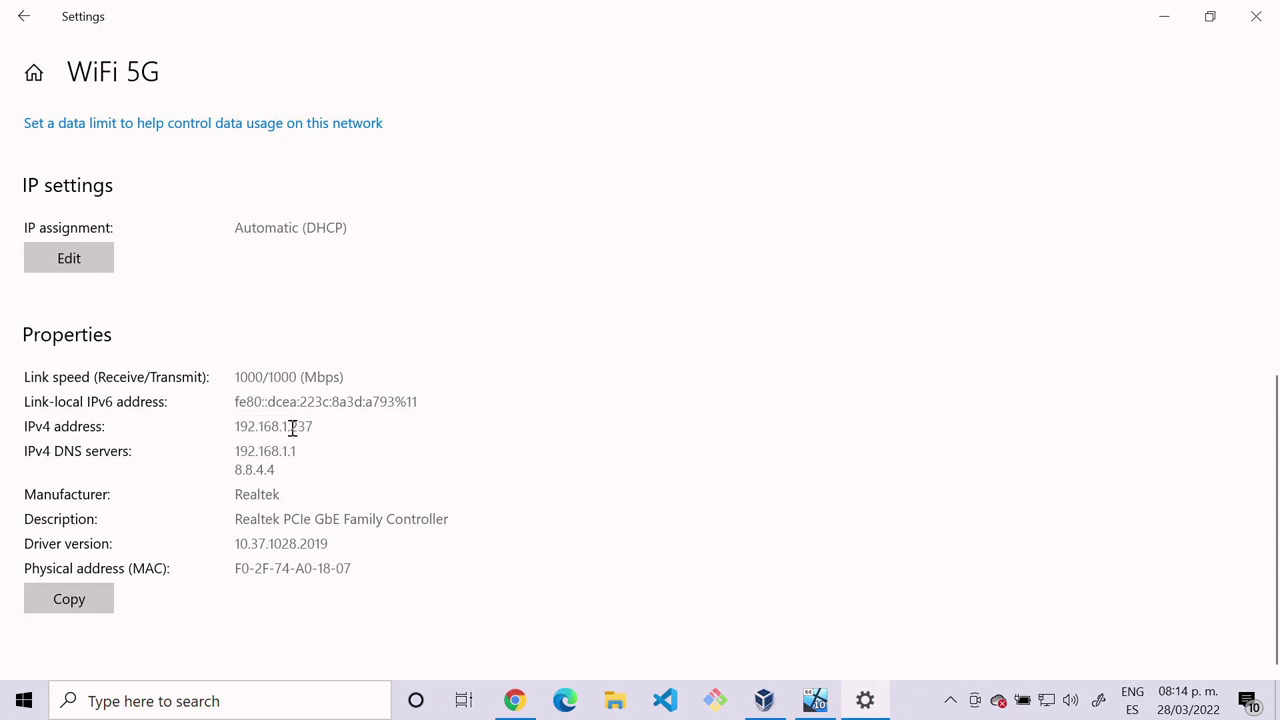
pyautogui.moveTo(290, 426); pyautogui.dragTo(231, 426)
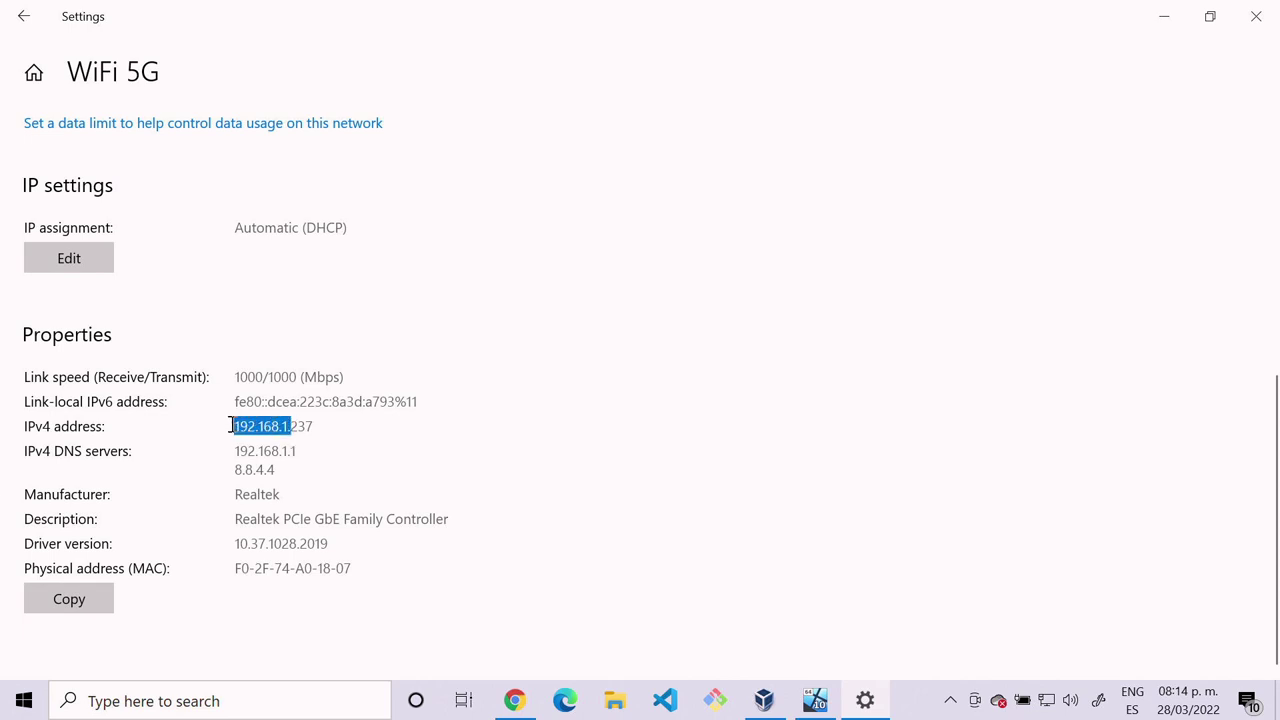
pyautogui.rightClick(235, 426)
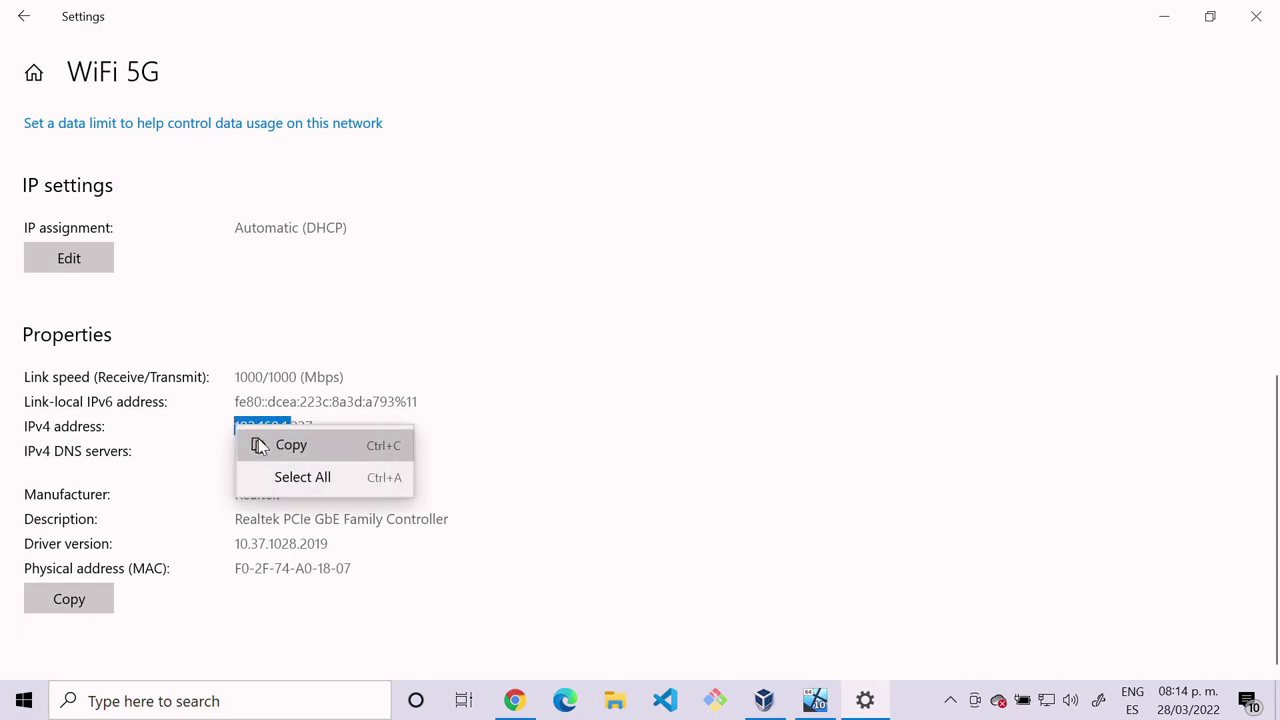
pyautogui.click(266, 444)
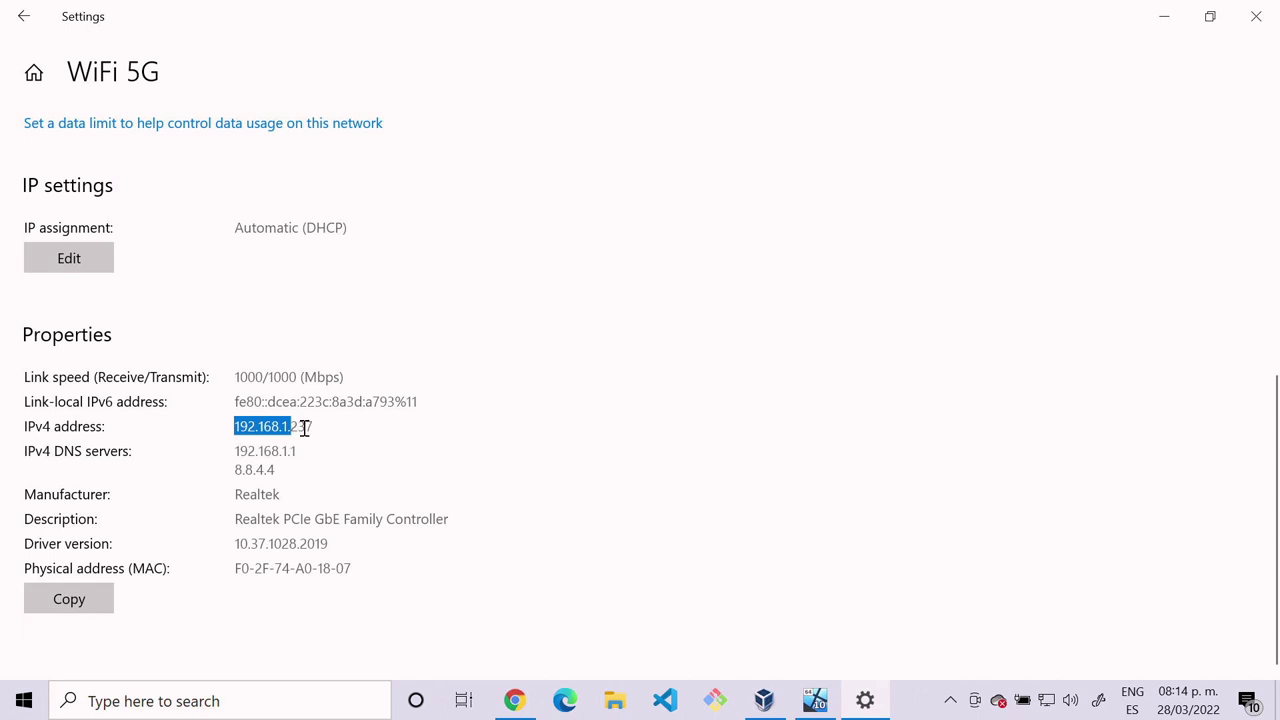
pyautogui.moveTo(290, 426); pyautogui.dragTo(316, 426)
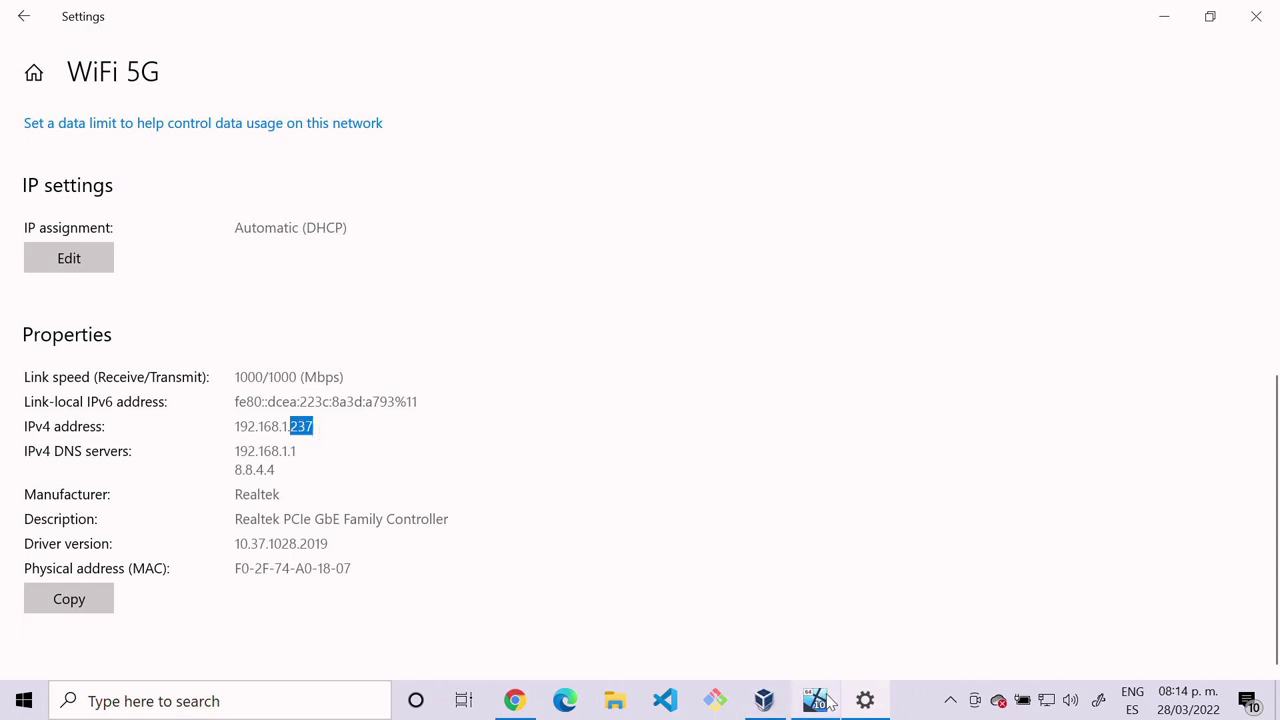
pyautogui.moveTo(235, 428); pyautogui.dragTo(290, 428)
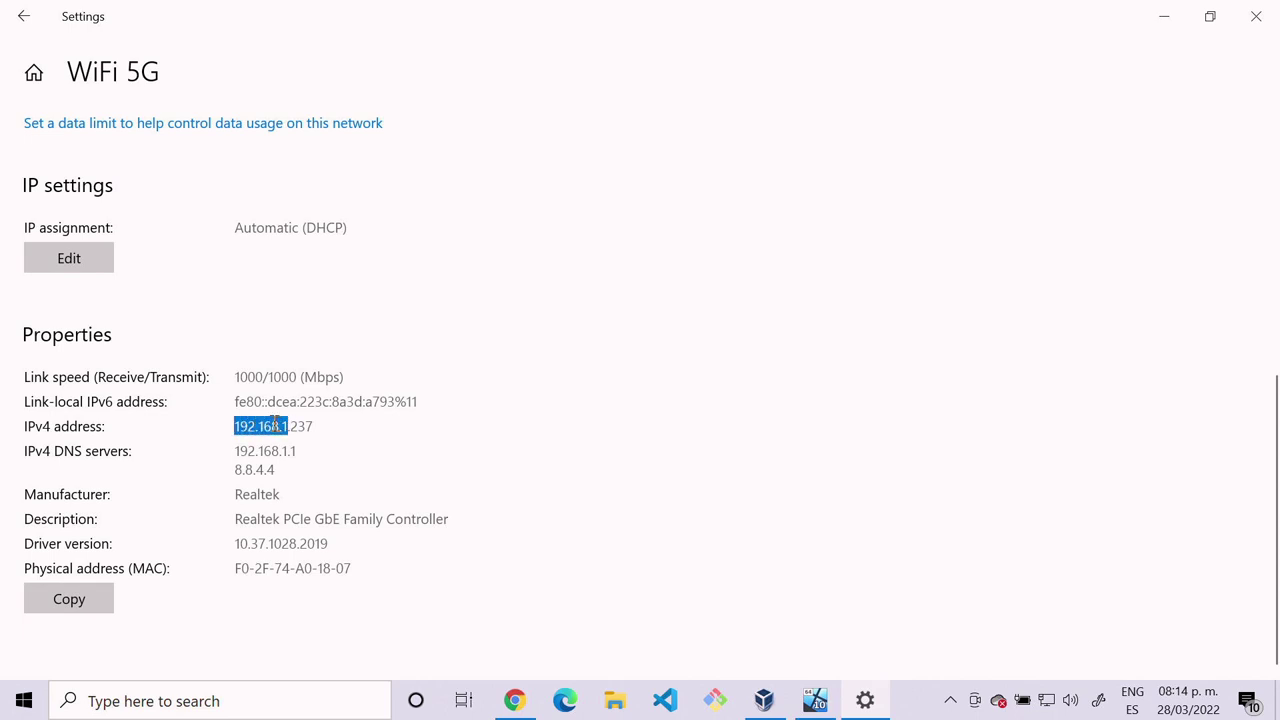
pyautogui.rightClick(285, 428)
pyautogui.click(290, 444)
pyautogui.moveTo(290, 428); pyautogui.dragTo(323, 430)
pyautogui.click(398, 469)
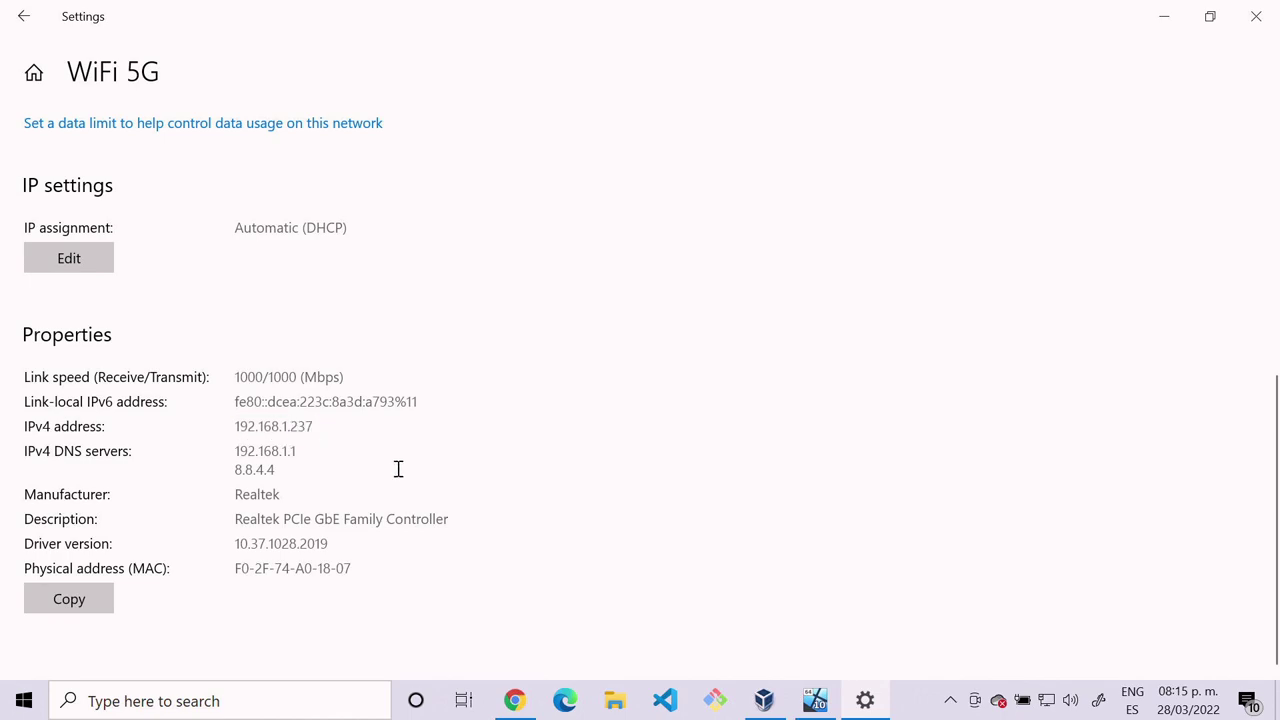
# Step: Switch back to the Servidor Windows 10 guest and assign Ethernet 2 the static IP address 192.168.1.4
pyautogui.click(815, 703)
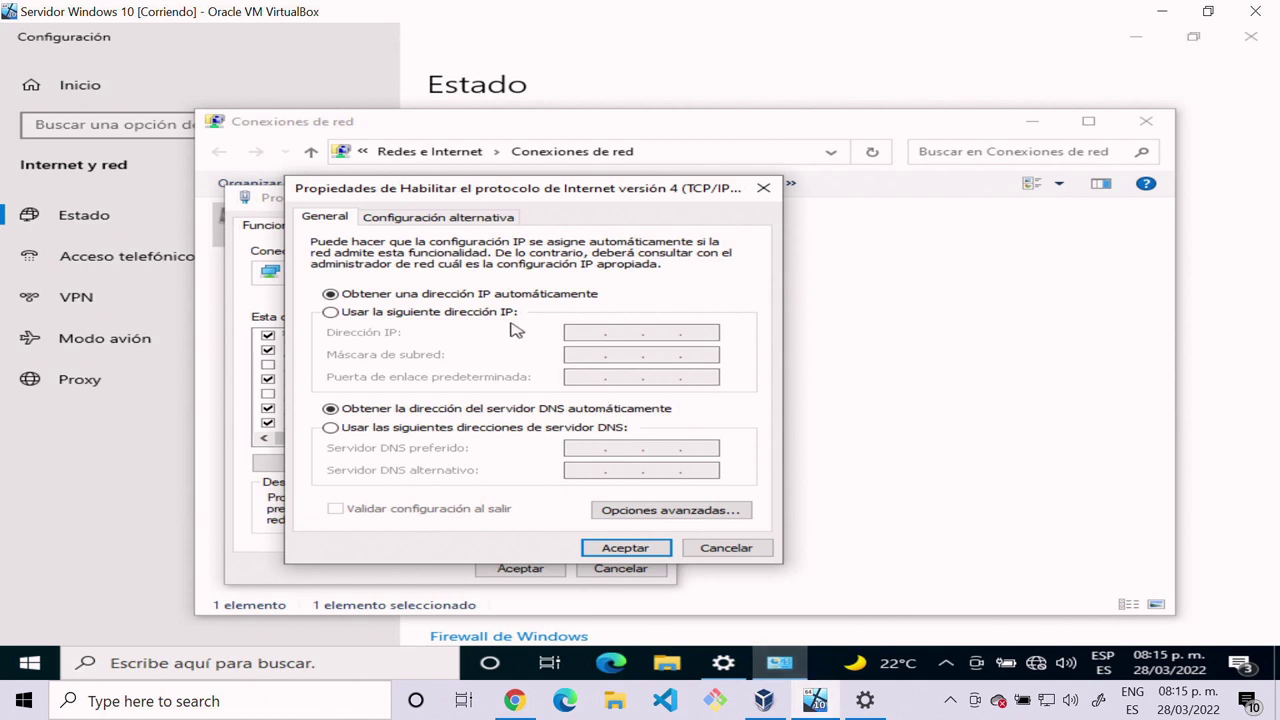
pyautogui.click(330, 313)
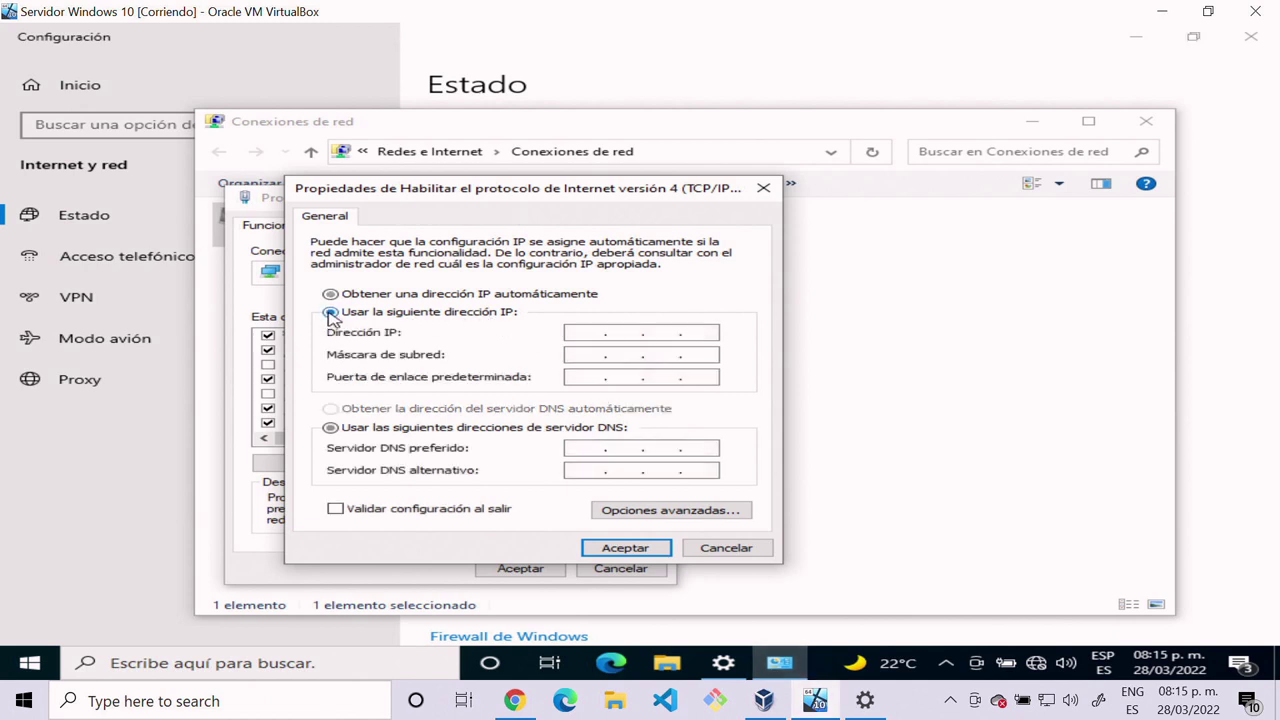
pyautogui.rightClick(587, 331)
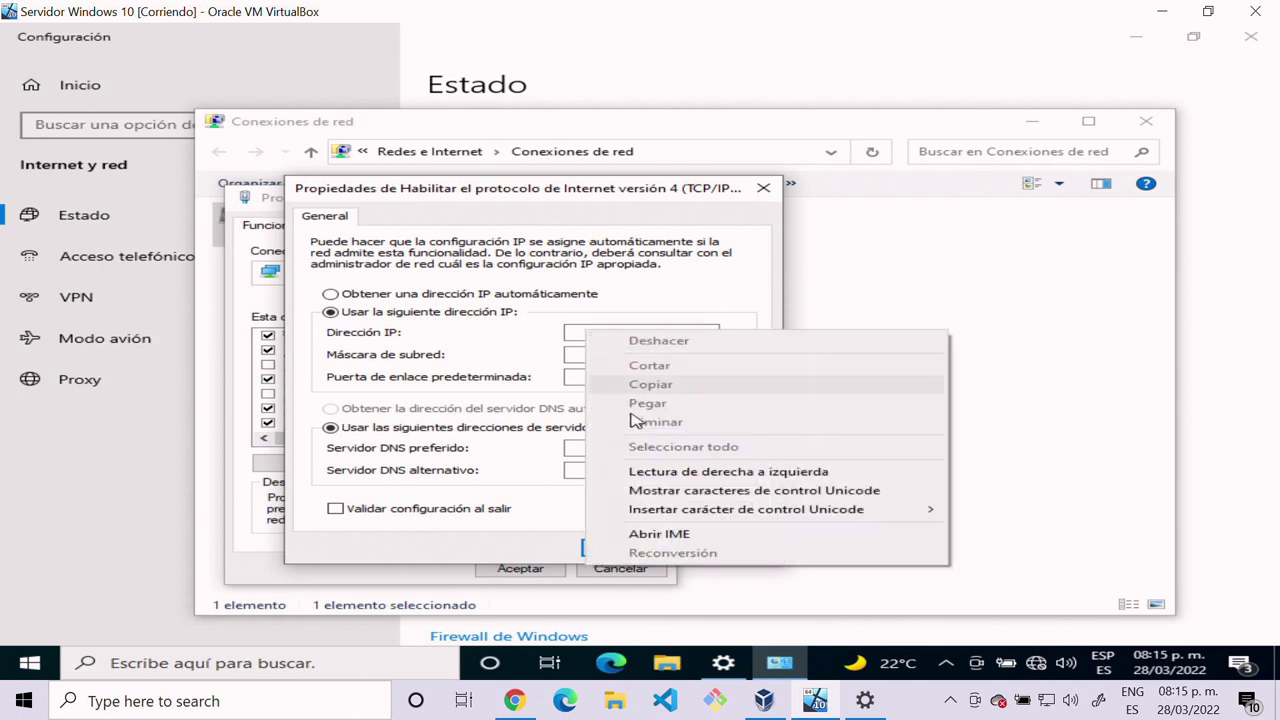
pyautogui.click(586, 331)
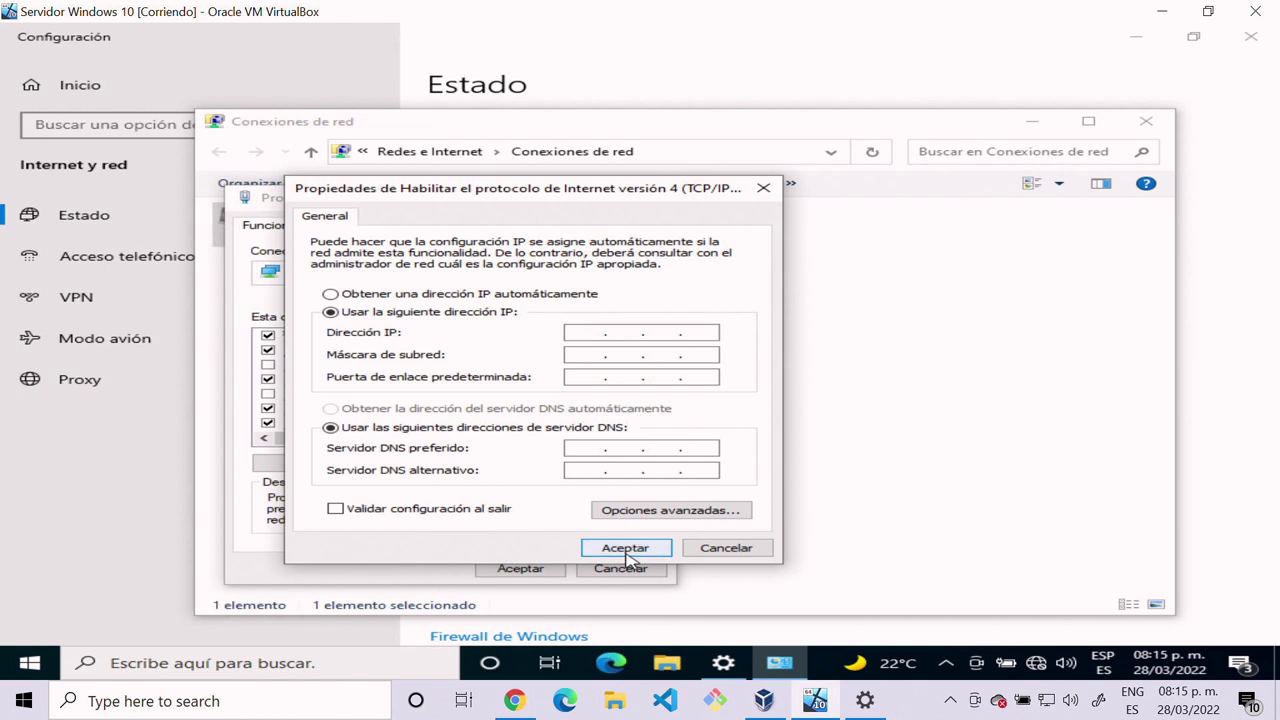
pyautogui.write('192 . 168 . 1 . 4')
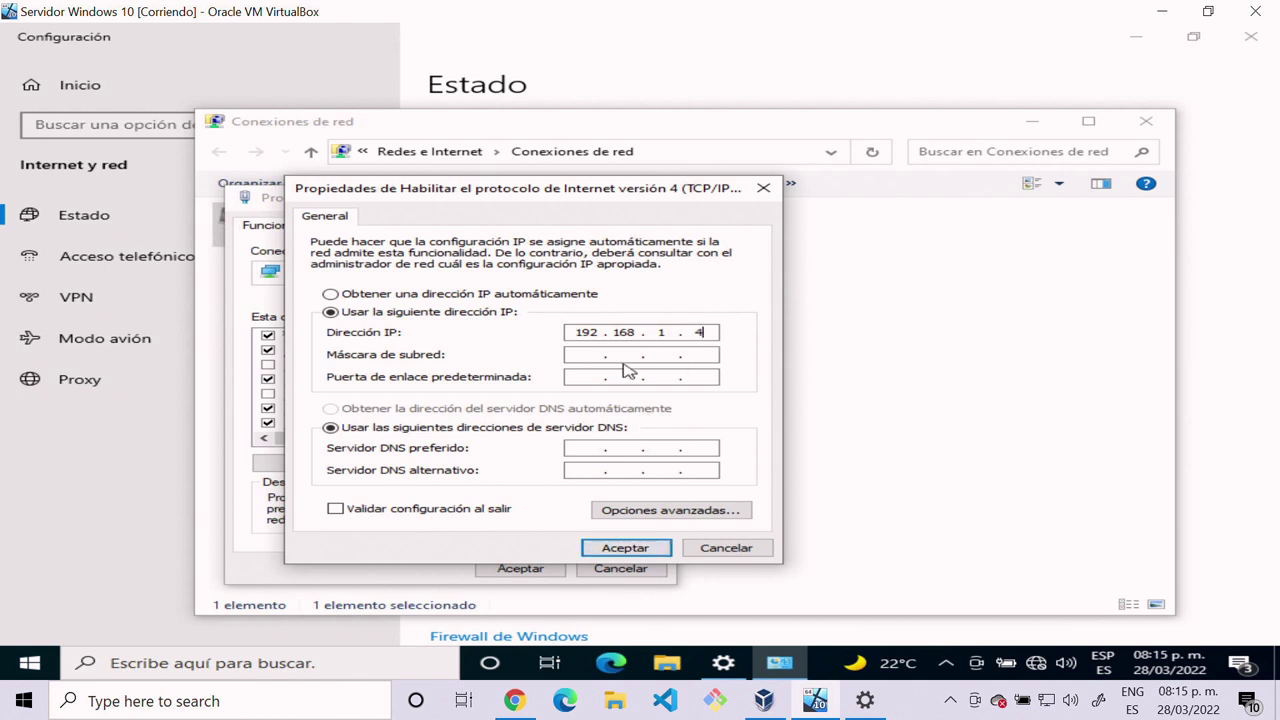
# Step: Set the static configuration's subnet mask to 255.255.255.0
pyautogui.click(585, 355)
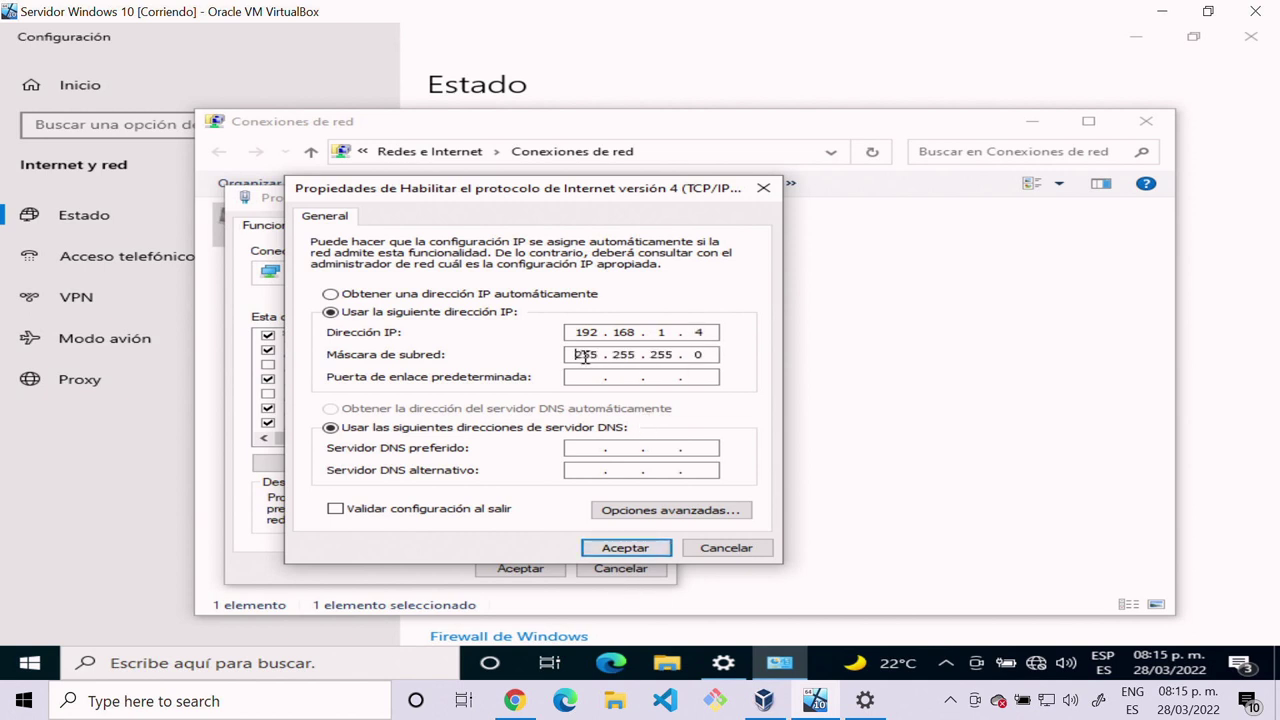
pyautogui.doubleClick(704, 334)
pyautogui.moveTo(708, 332); pyautogui.dragTo(673, 331)
pyautogui.moveTo(690, 331); pyautogui.dragTo(714, 334)
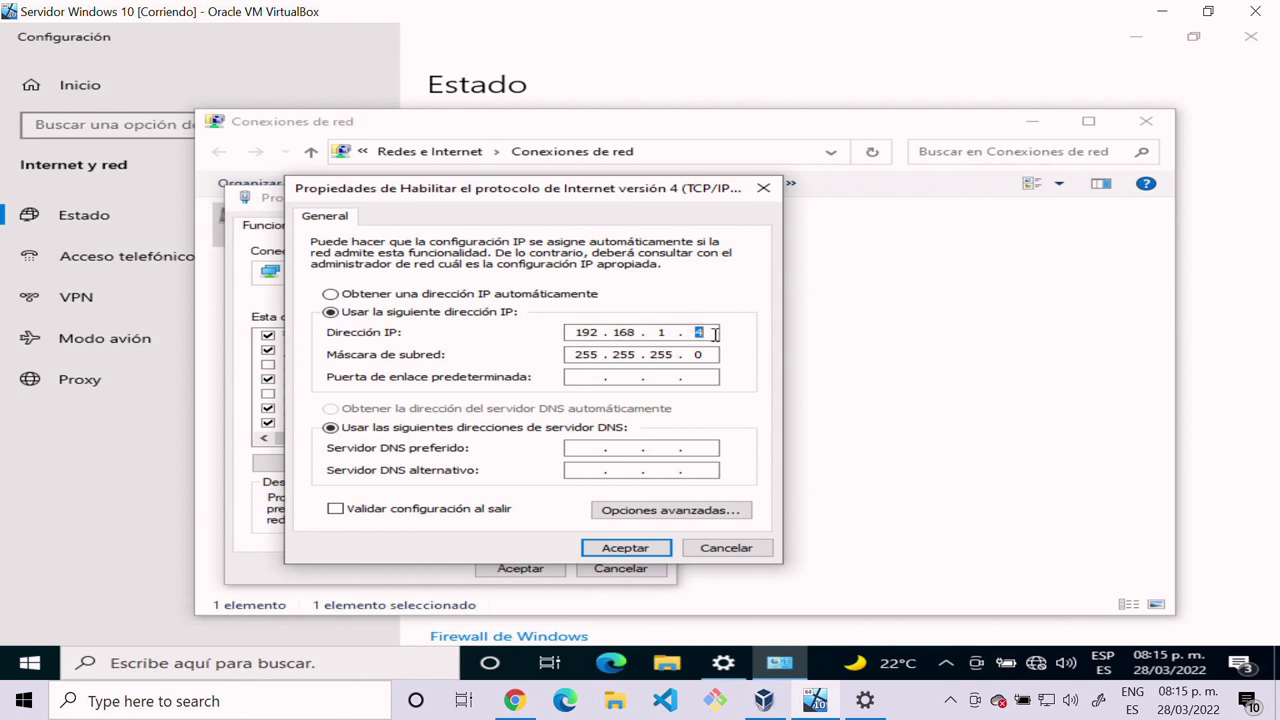
pyautogui.doubleClick(574, 354)
pyautogui.click(698, 354)
pyautogui.write('0')
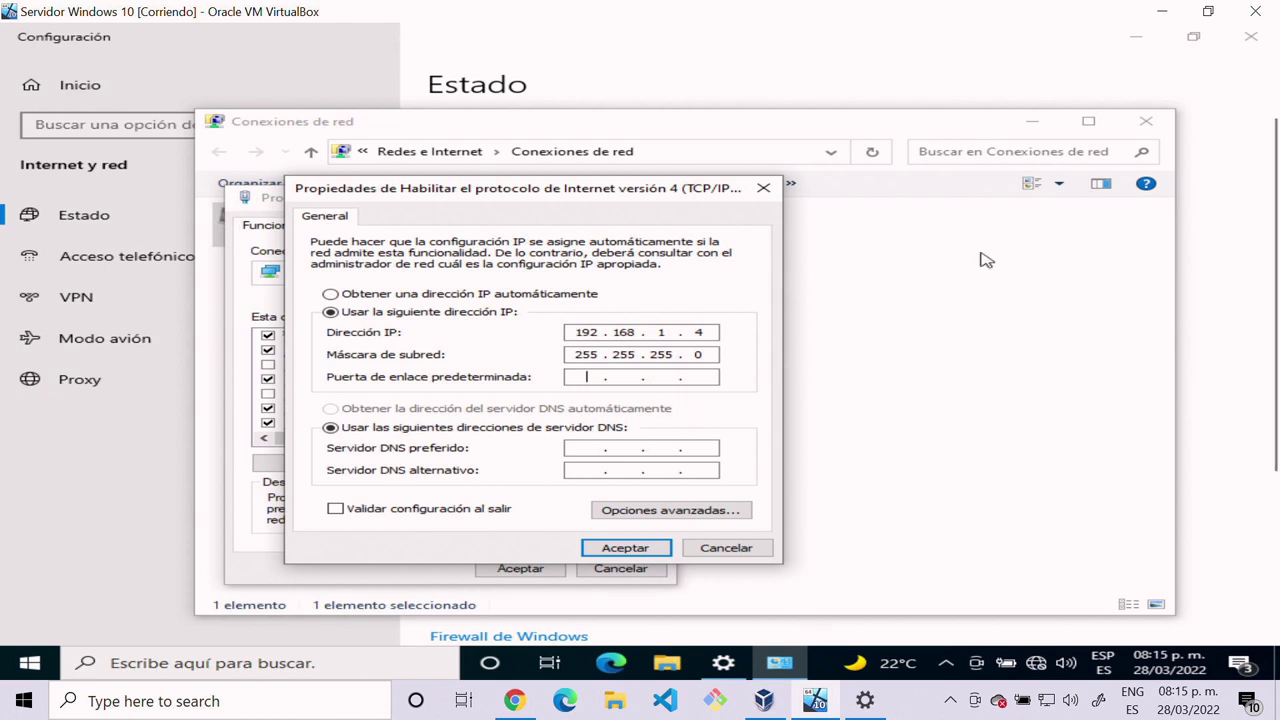
# Step: Minimize the virtual machine and examine the IPv4 DNS servers in the host's network properties
pyautogui.click(1160, 12)
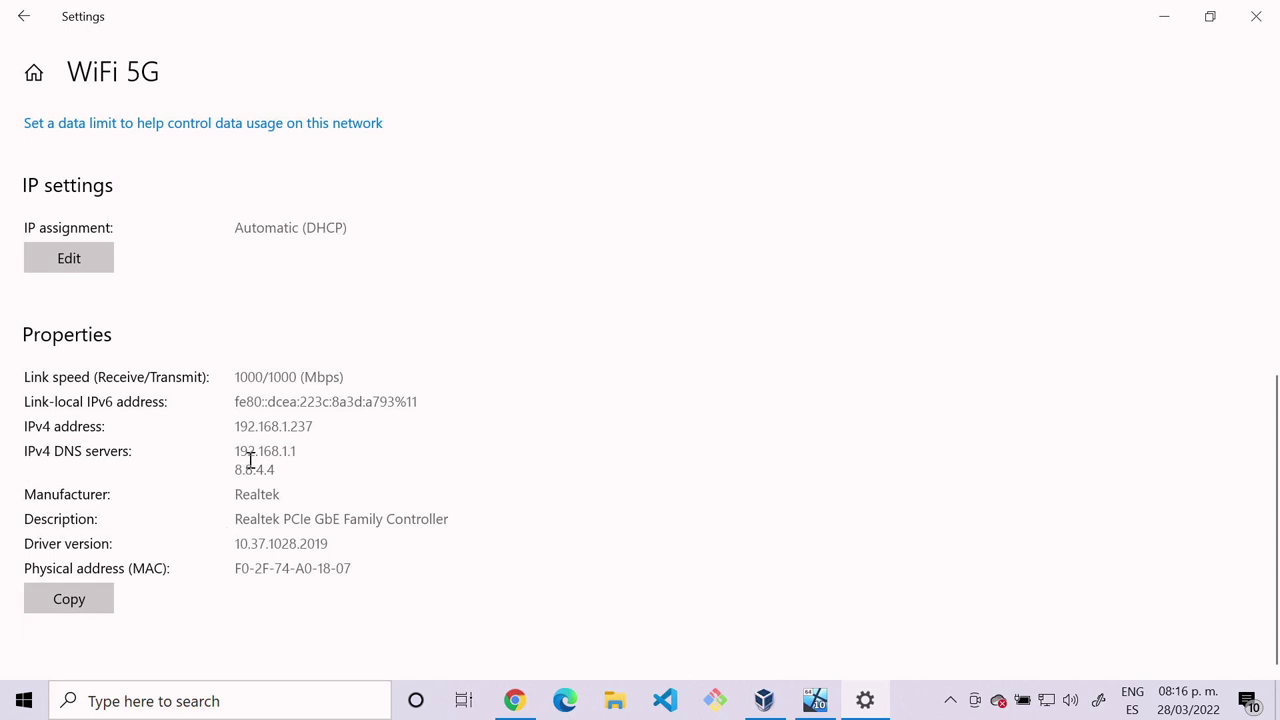
pyautogui.moveTo(239, 451); pyautogui.dragTo(363, 440)
pyautogui.click(338, 455)
pyautogui.scroll(5, 203, 491)
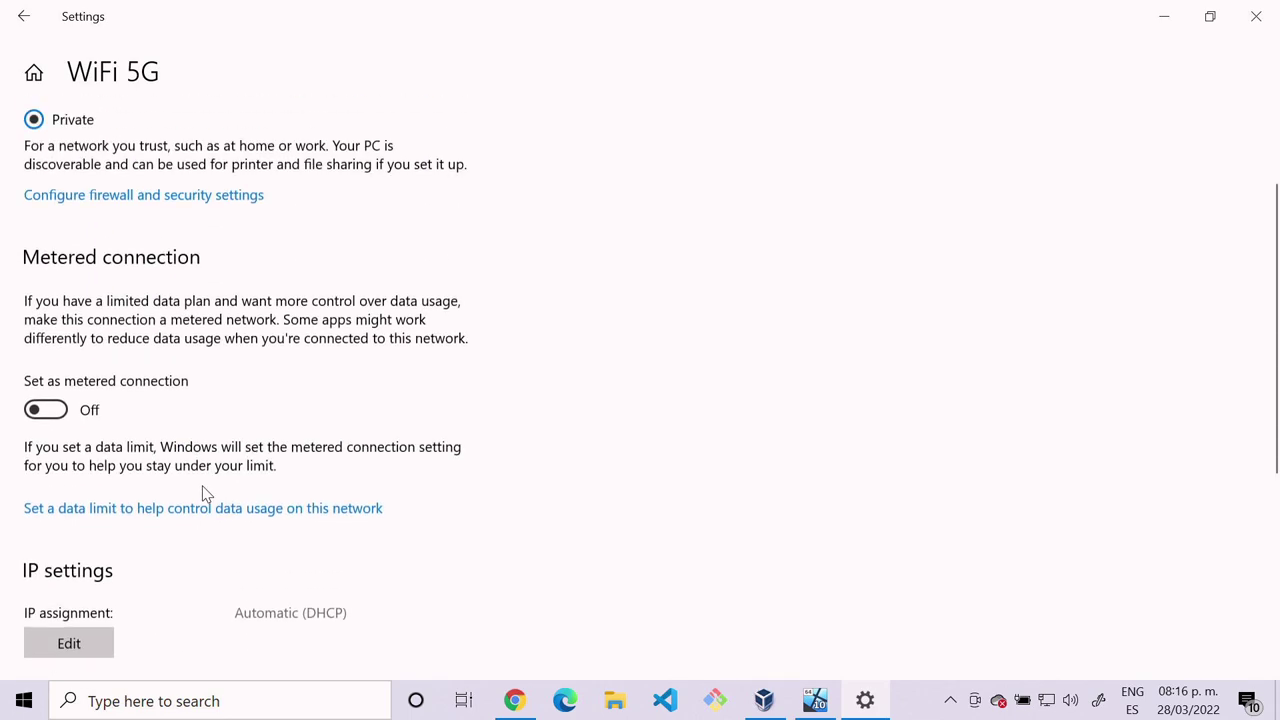
# Step: Open the host Ethernet adapter's connection details from the adapter options and examine its IPv4 address and default gateway
pyautogui.click(24, 16)
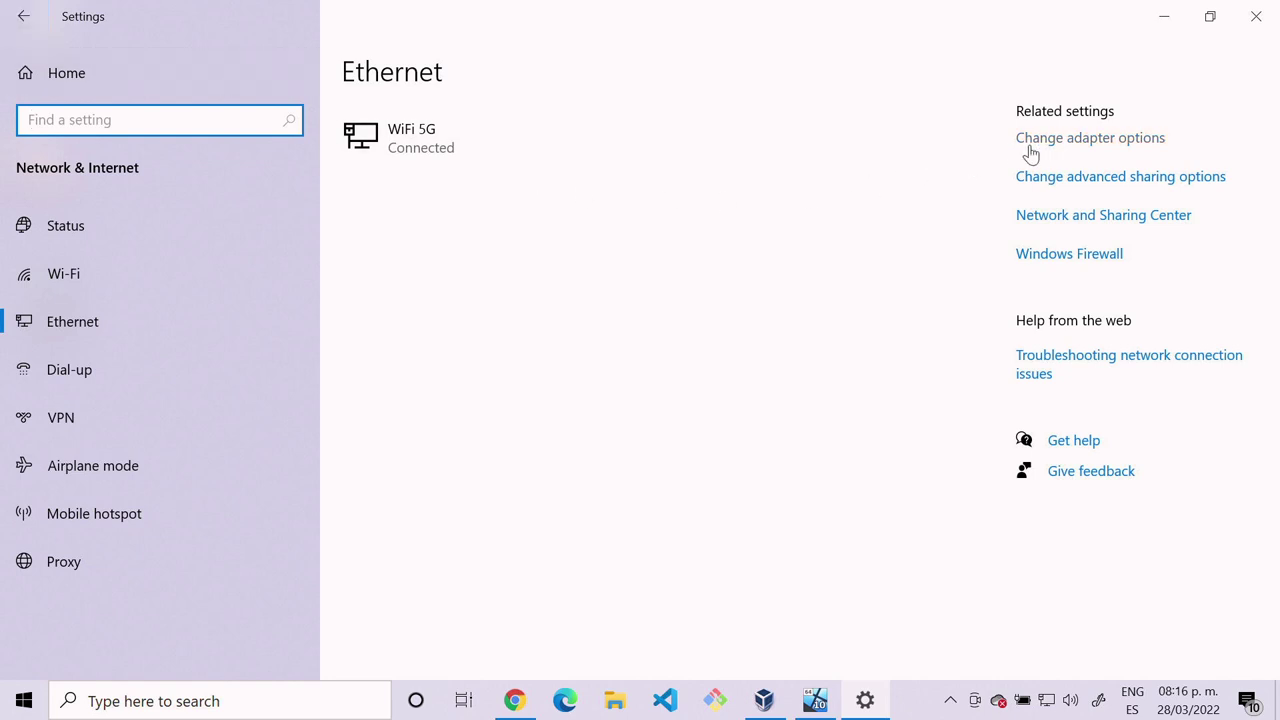
pyautogui.click(1106, 146)
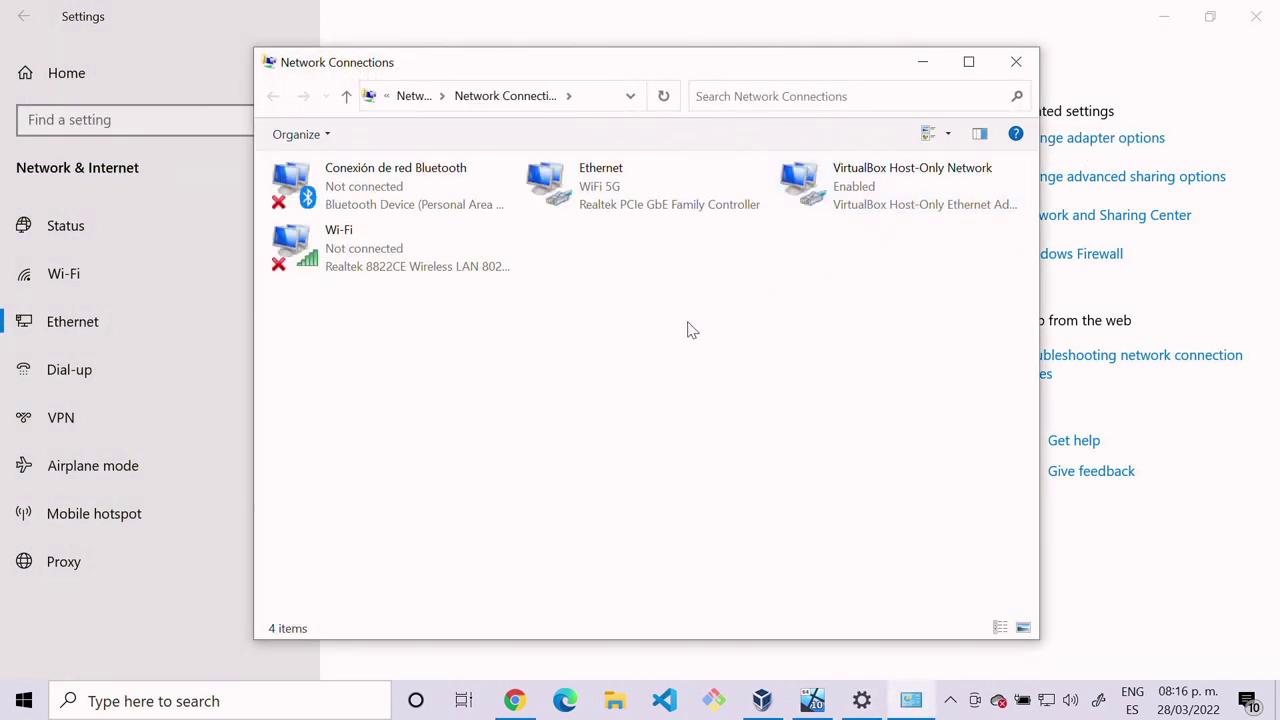
pyautogui.click(608, 182)
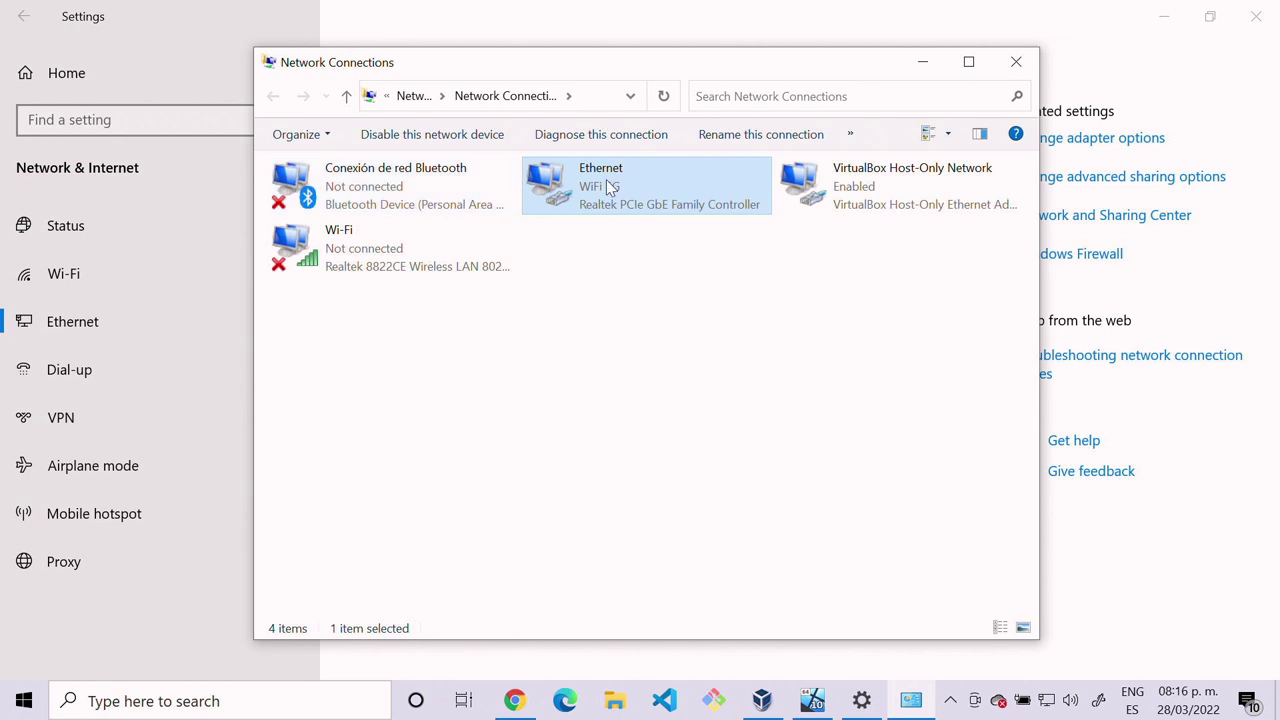
pyautogui.rightClick(606, 180)
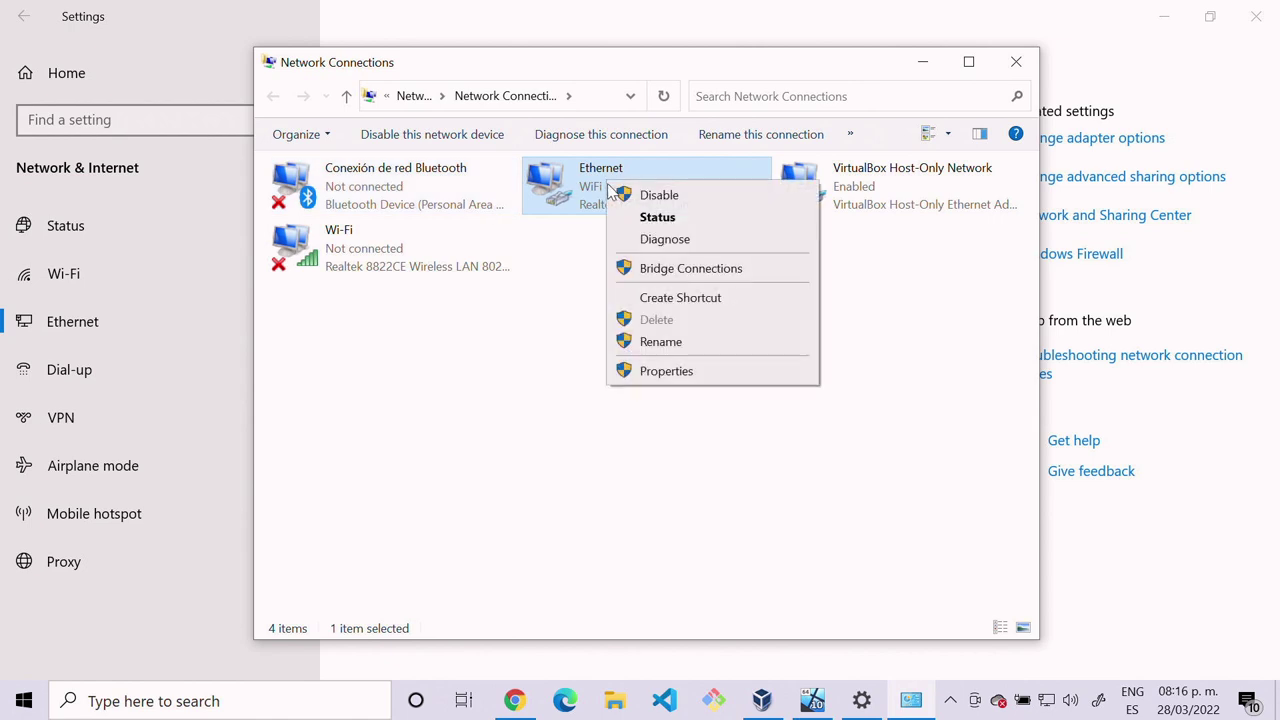
pyautogui.click(655, 218)
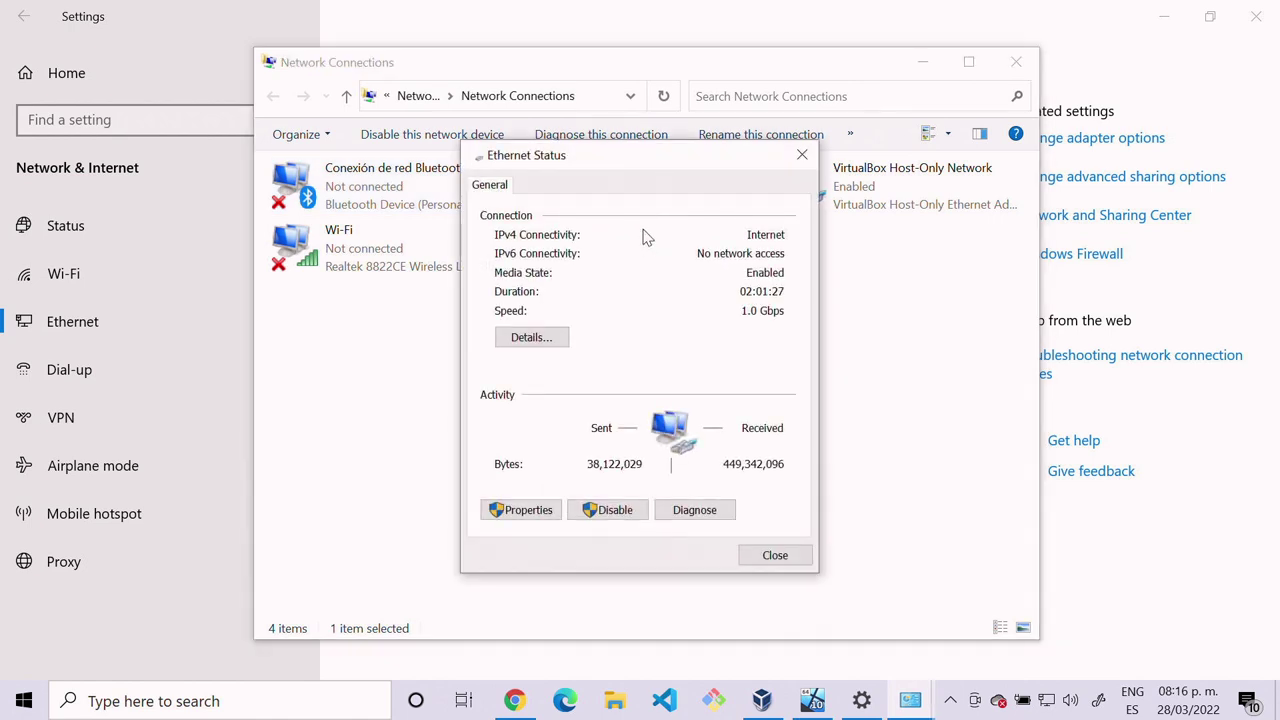
pyautogui.click(565, 343)
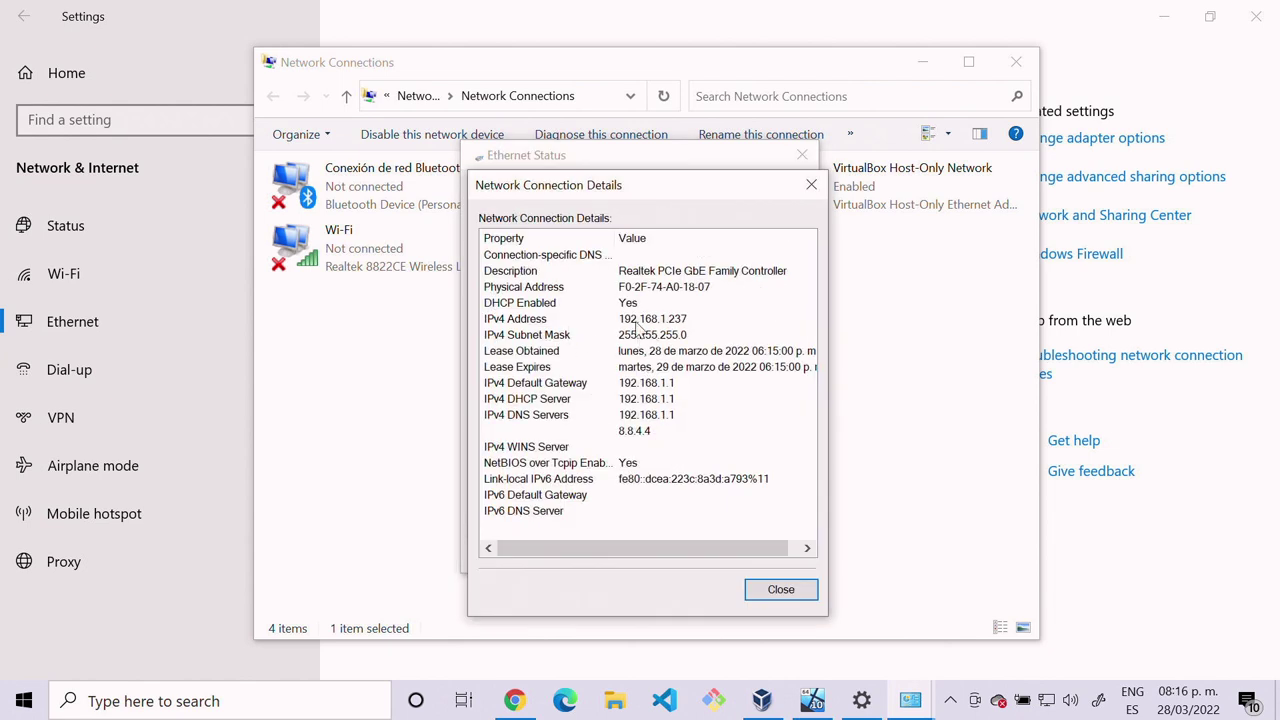
pyautogui.click(630, 322)
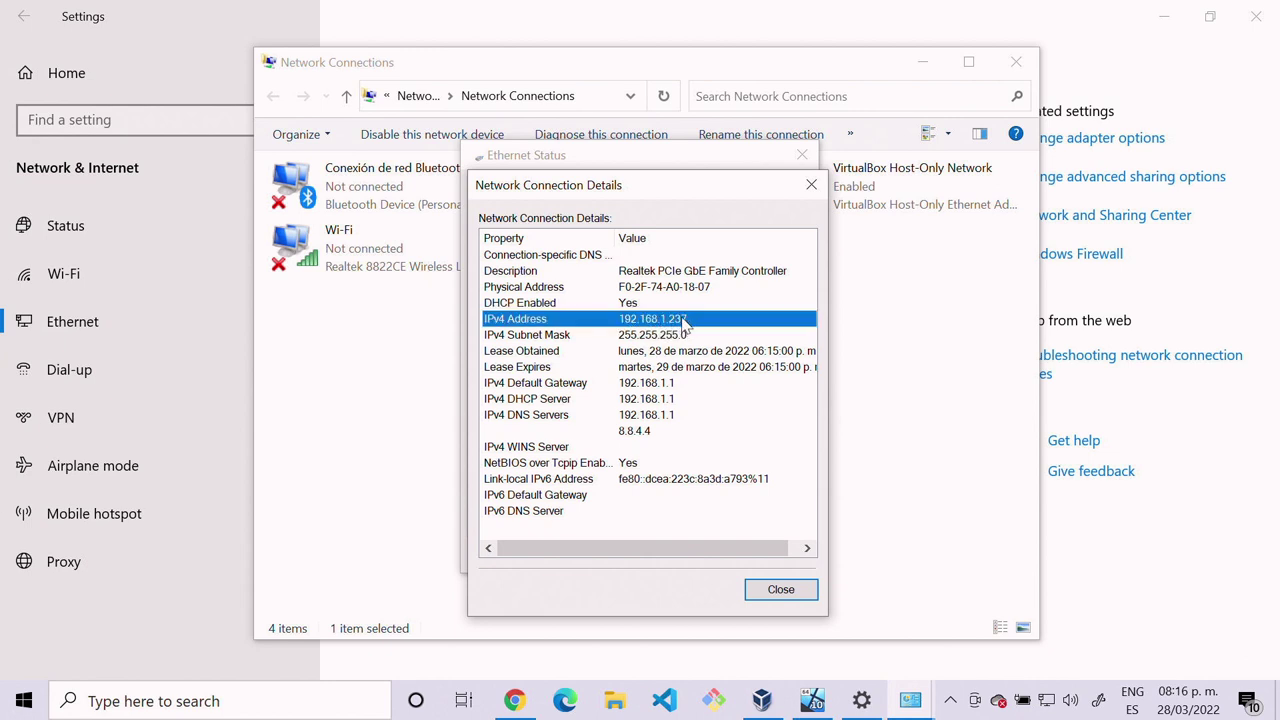
pyautogui.click(578, 386)
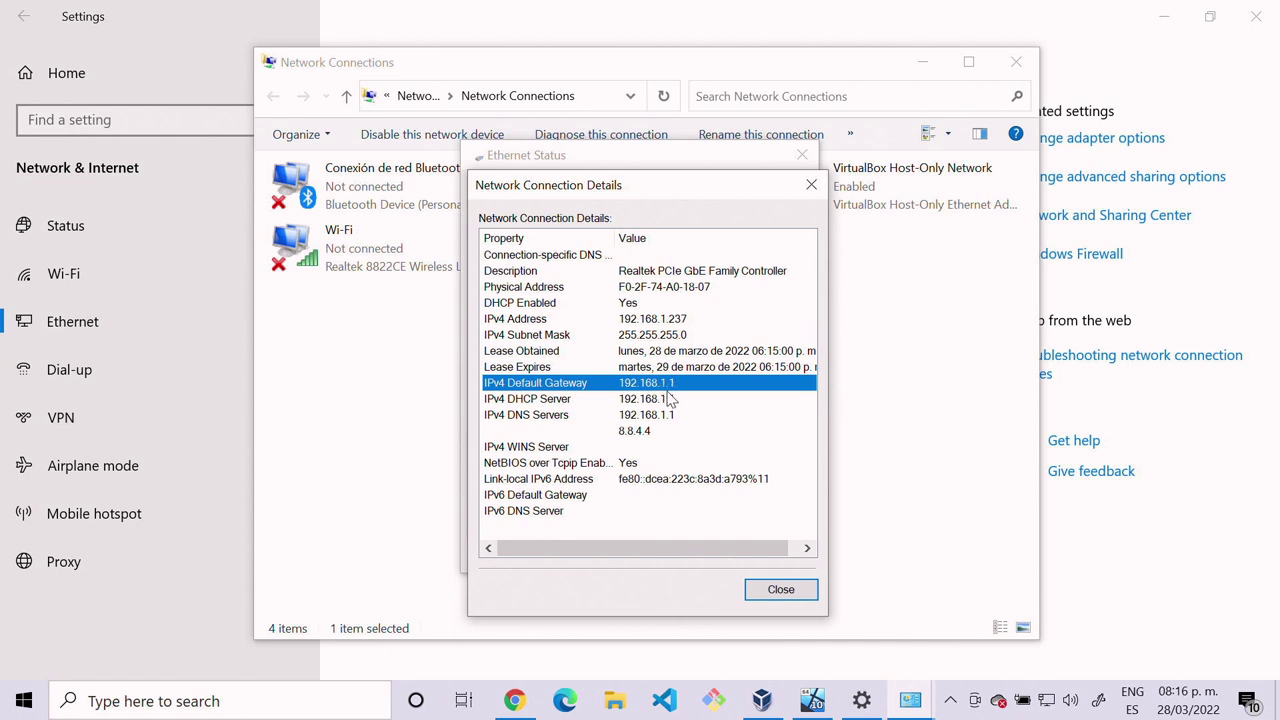
# Step: Switch back to the Servidor Windows 10 guest and set Ethernet 2's default gateway to 192.168.1.1
pyautogui.click(813, 703)
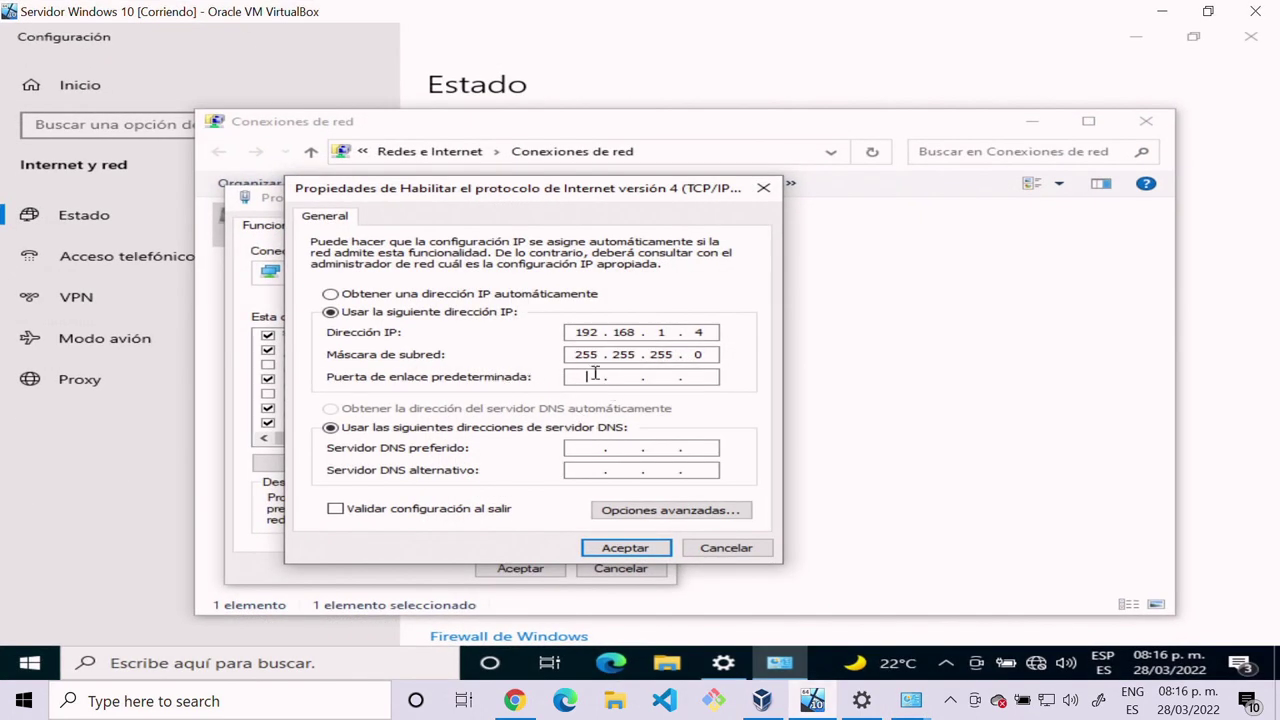
pyautogui.write('192 . ')
pyautogui.write('168')
pyautogui.write('1 . 254')
pyautogui.press('BackSpace')
pyautogui.press('BackSpace')
pyautogui.write('00')
pyautogui.press('BackSpace')
pyautogui.press('BackSpace')
# Step: Set the DNS servers to 8.8.8.8 preferred and 8.8.4.4 alternate, enable validation on exit, and accept the adapter's properties
pyautogui.click(590, 447)
pyautogui.write('8 . 8 . 4 . 4')
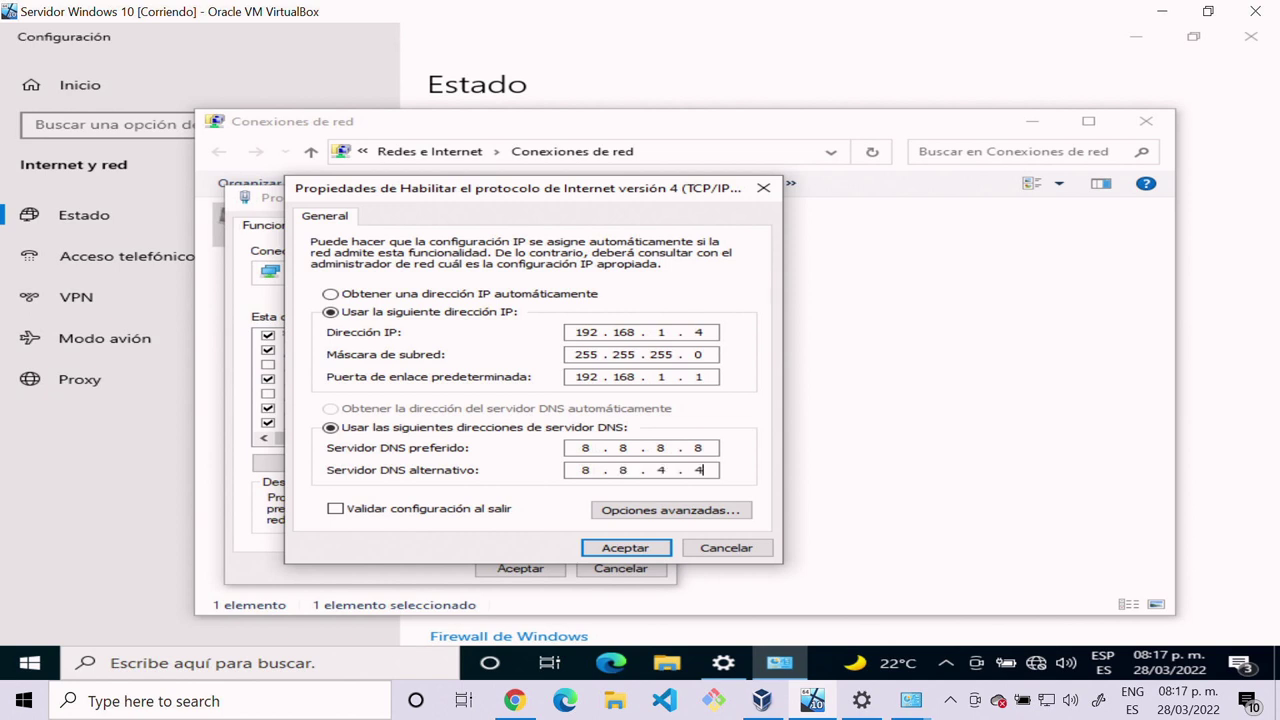
pyautogui.click(337, 508)
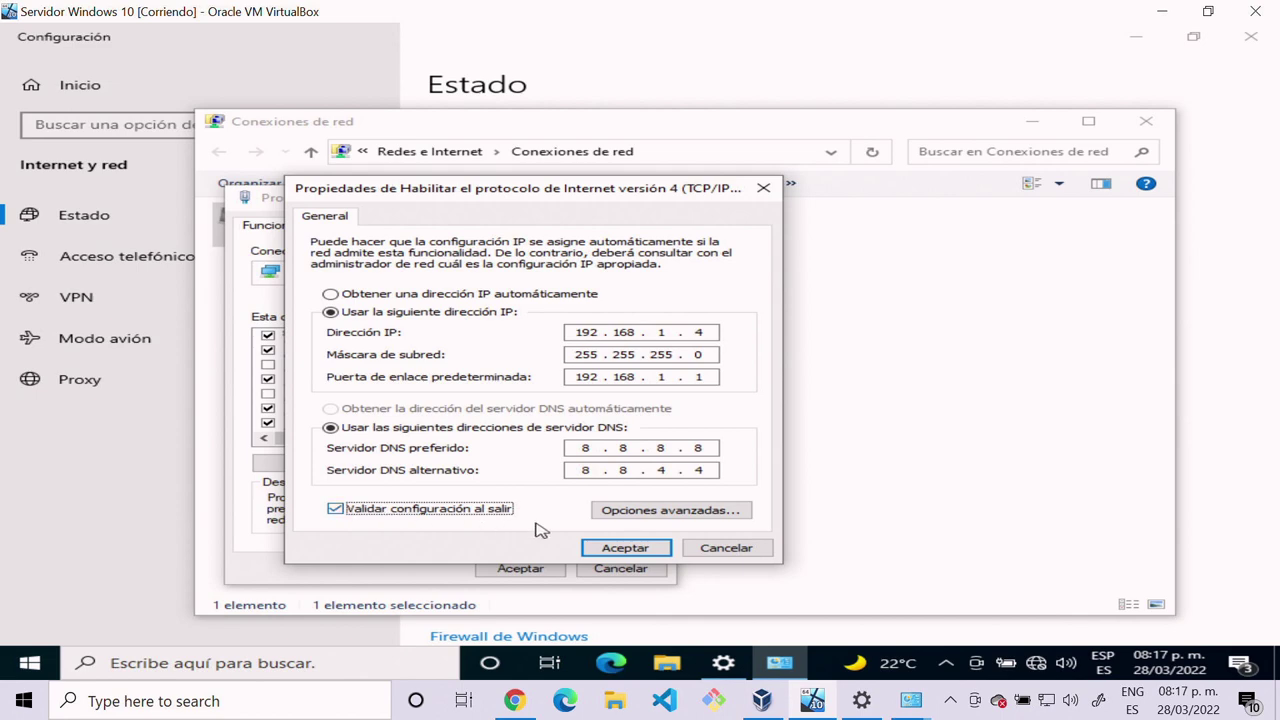
pyautogui.click(617, 549)
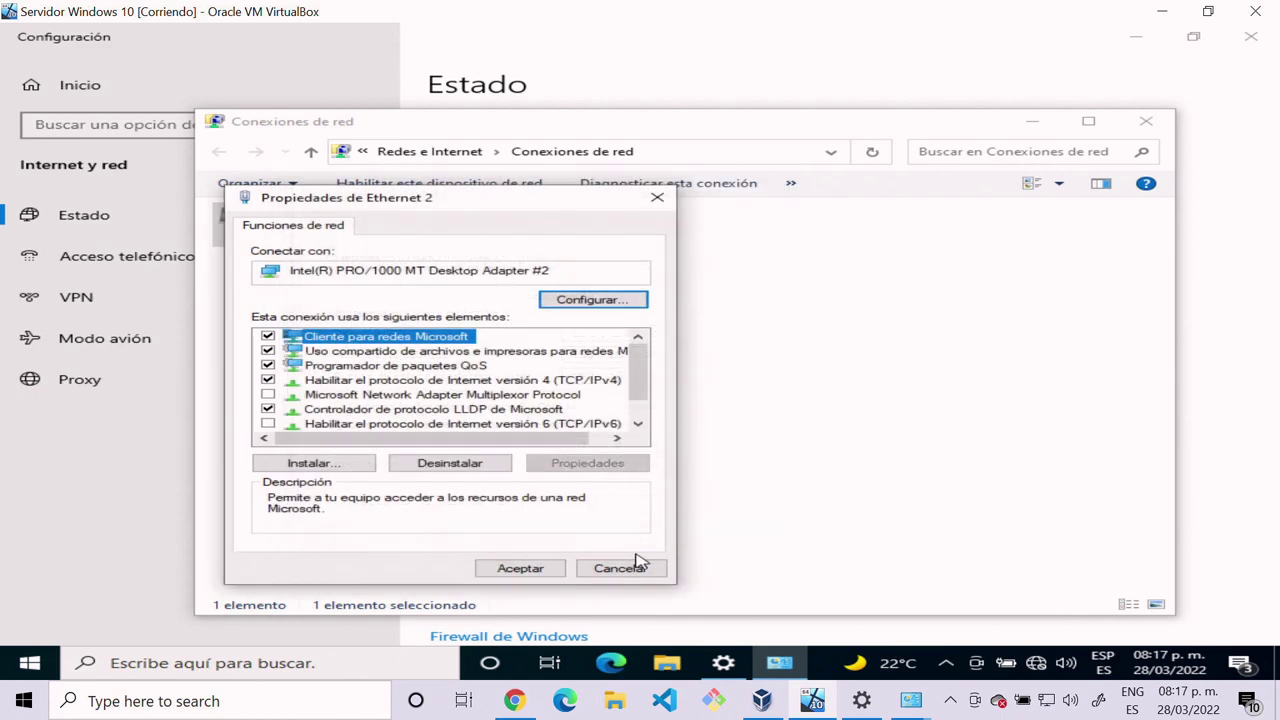
pyautogui.click(544, 568)
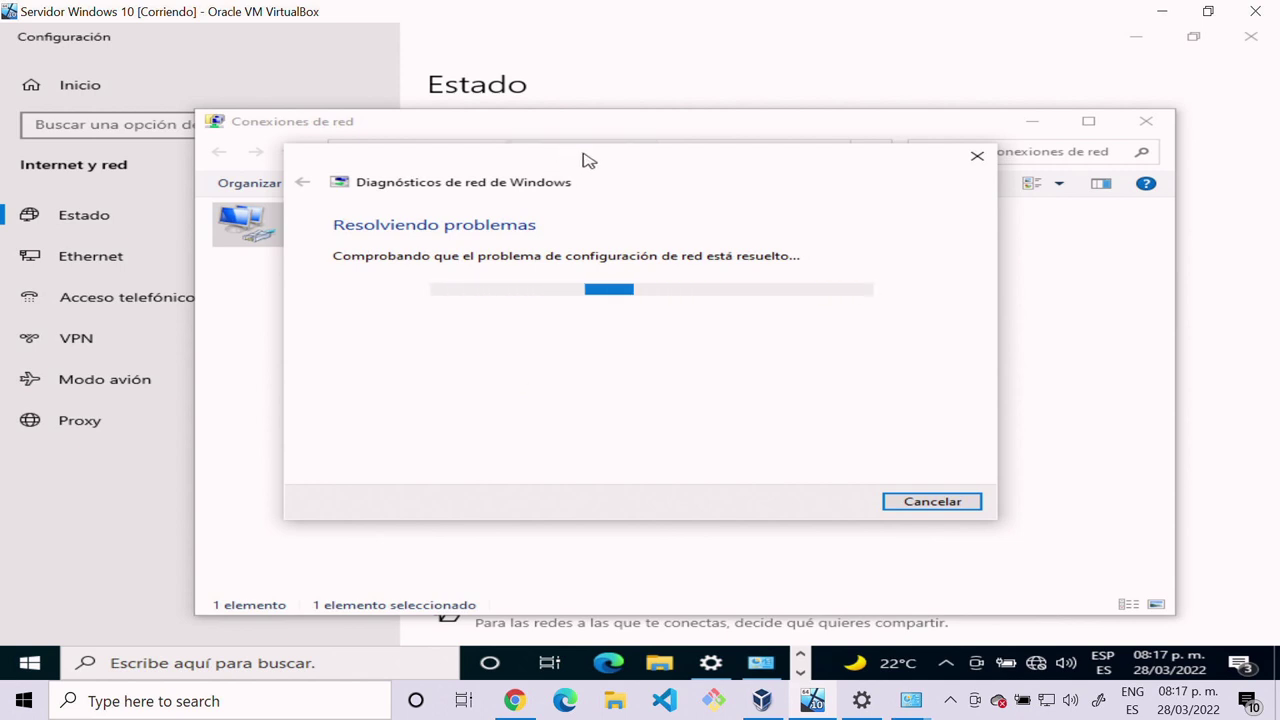
# Step: Apply the network diagnostics' suggested automatic configuration correction and close the troubleshooter
pyautogui.moveTo(587, 160); pyautogui.dragTo(660, 277)
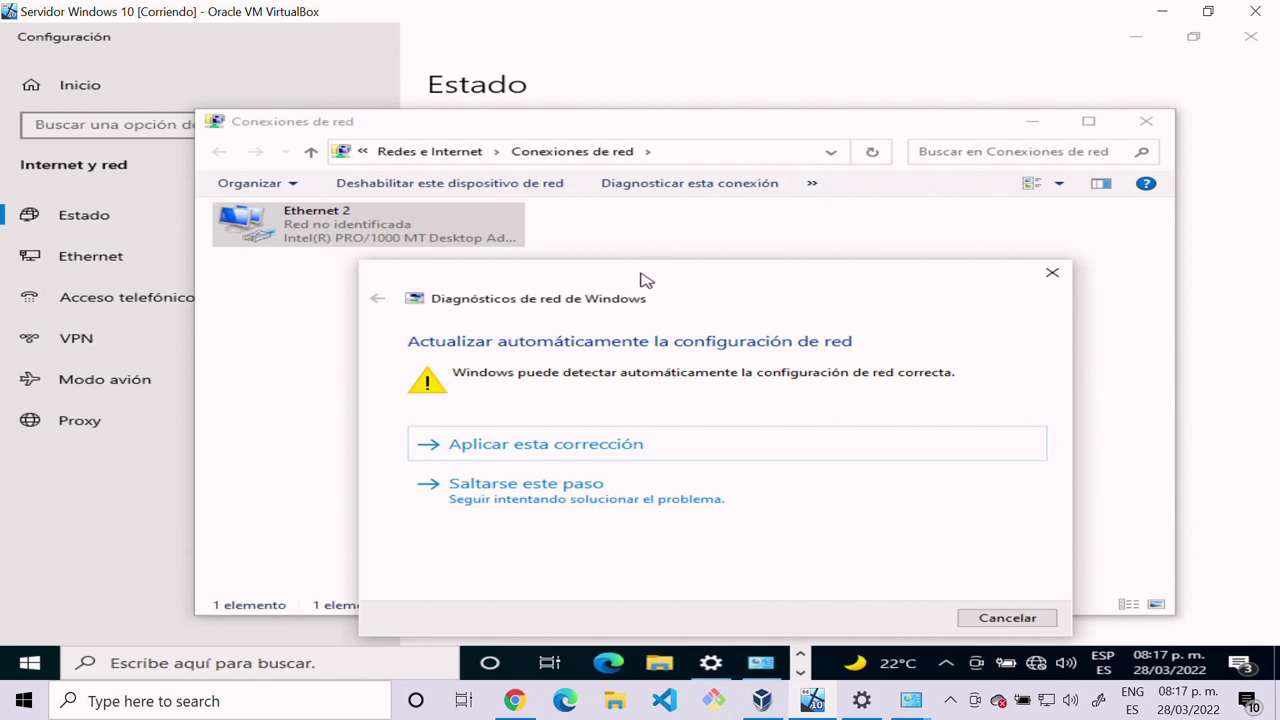
pyautogui.click(624, 449)
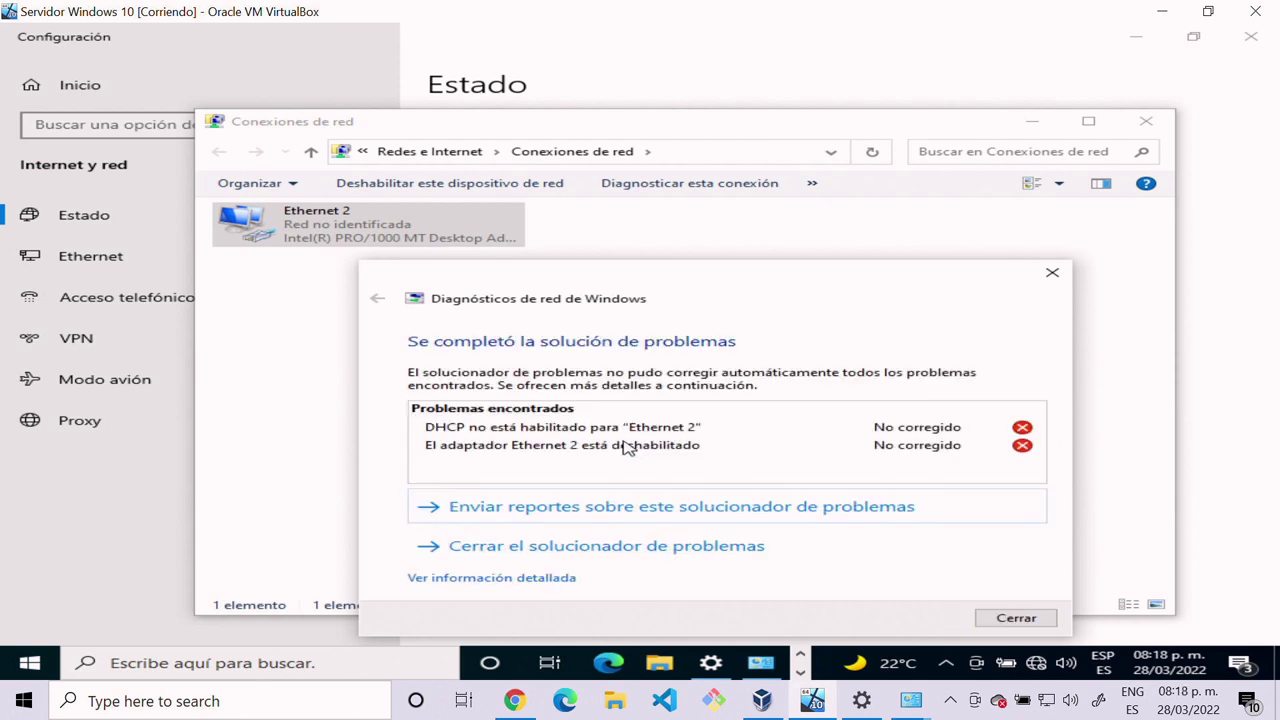
pyautogui.click(612, 554)
# Step: Reopen Ethernet 2's IPv4 properties and accept the static address and DNS settings again
pyautogui.rightClick(328, 237)
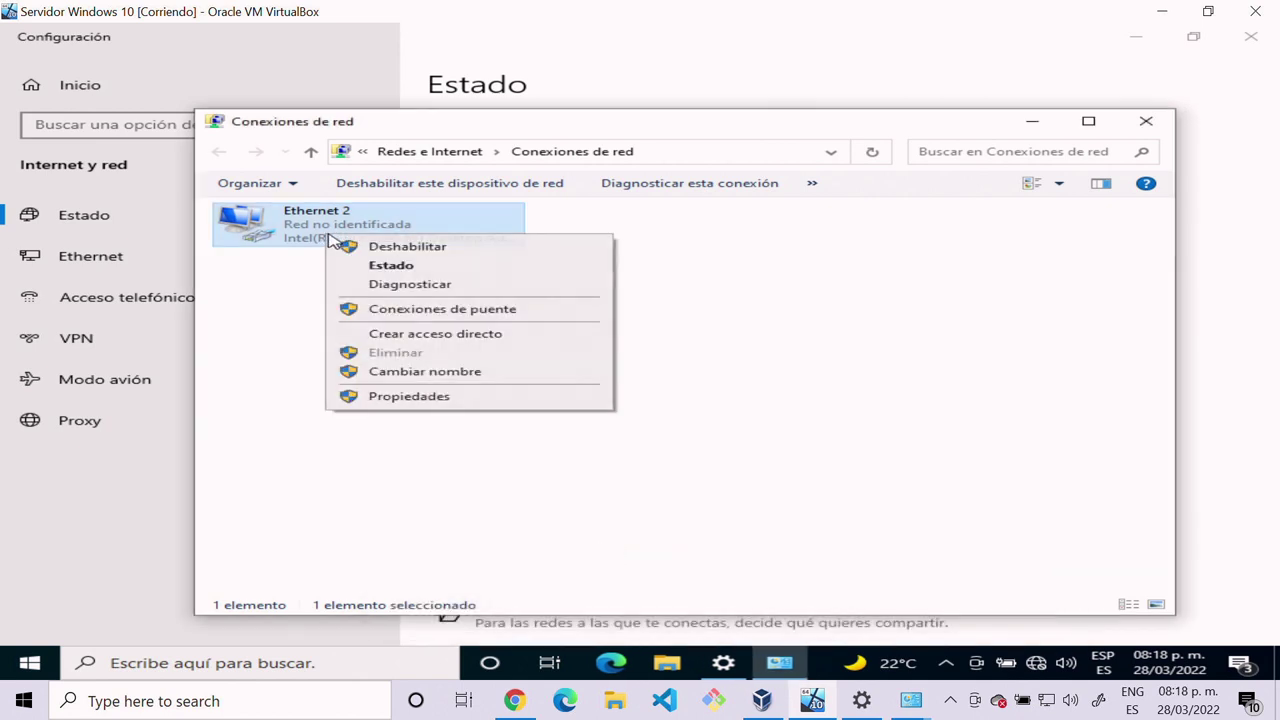
pyautogui.click(400, 397)
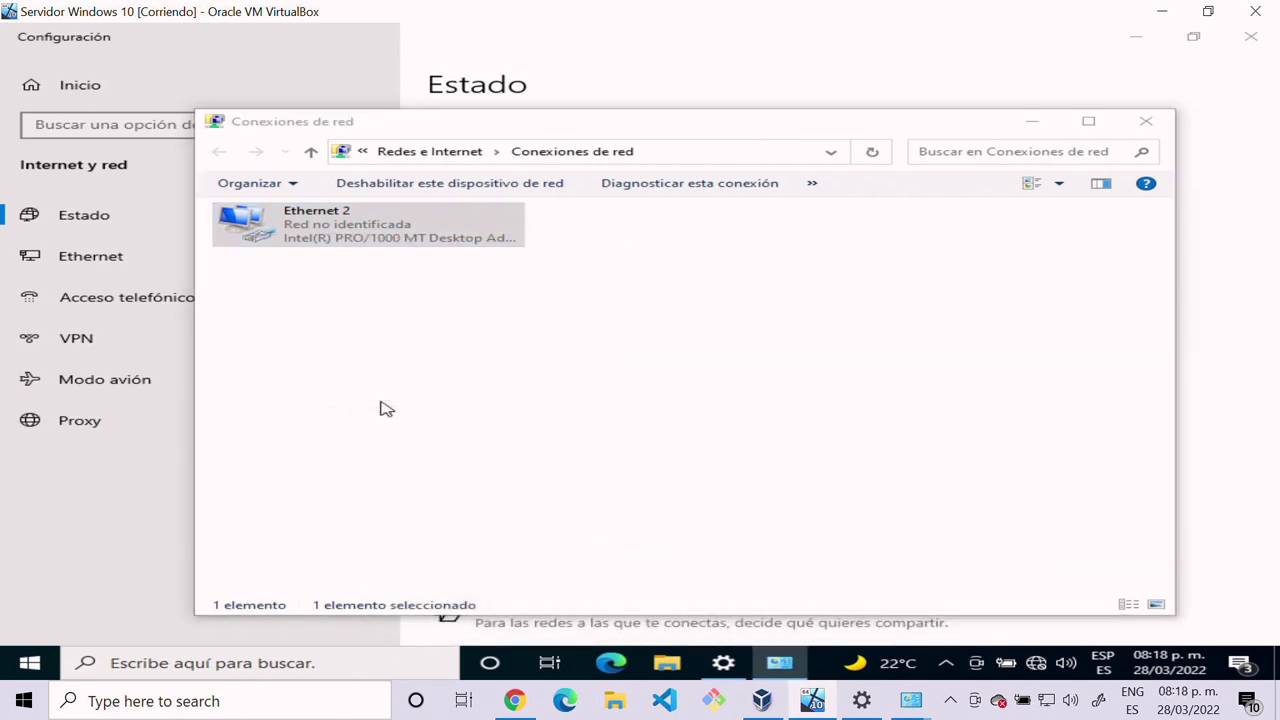
pyautogui.doubleClick(462, 380)
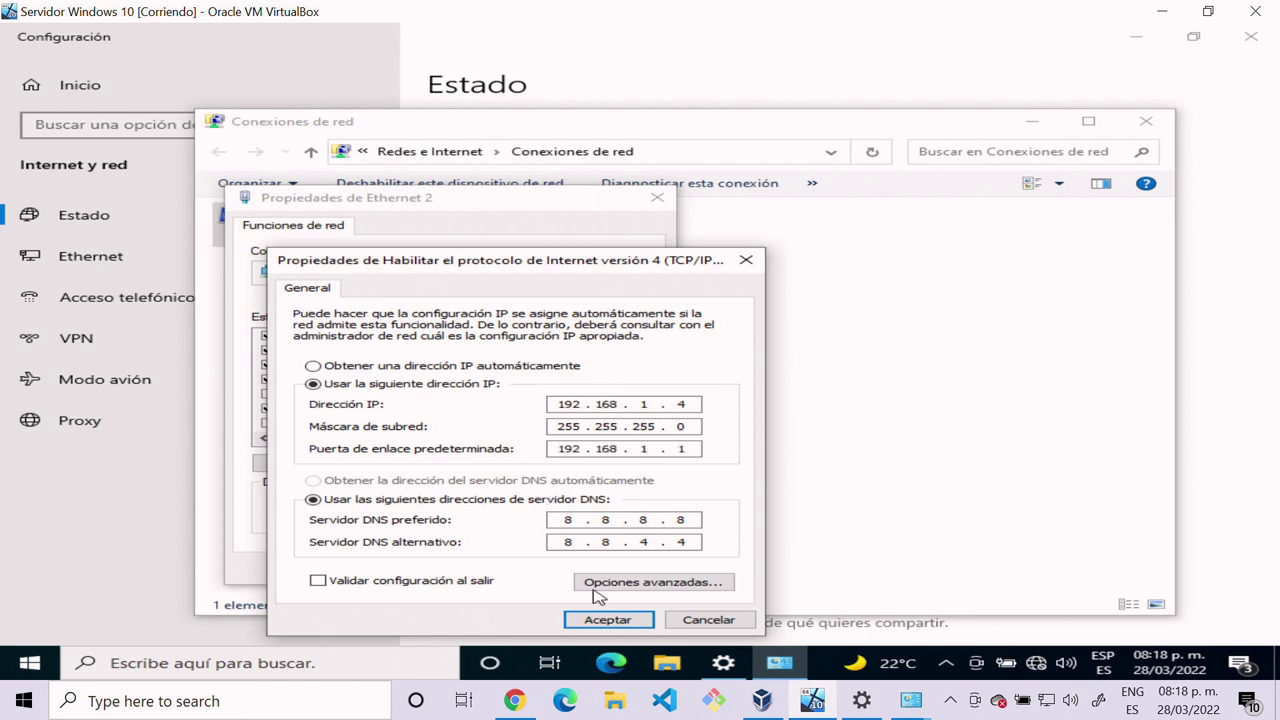
pyautogui.click(606, 619)
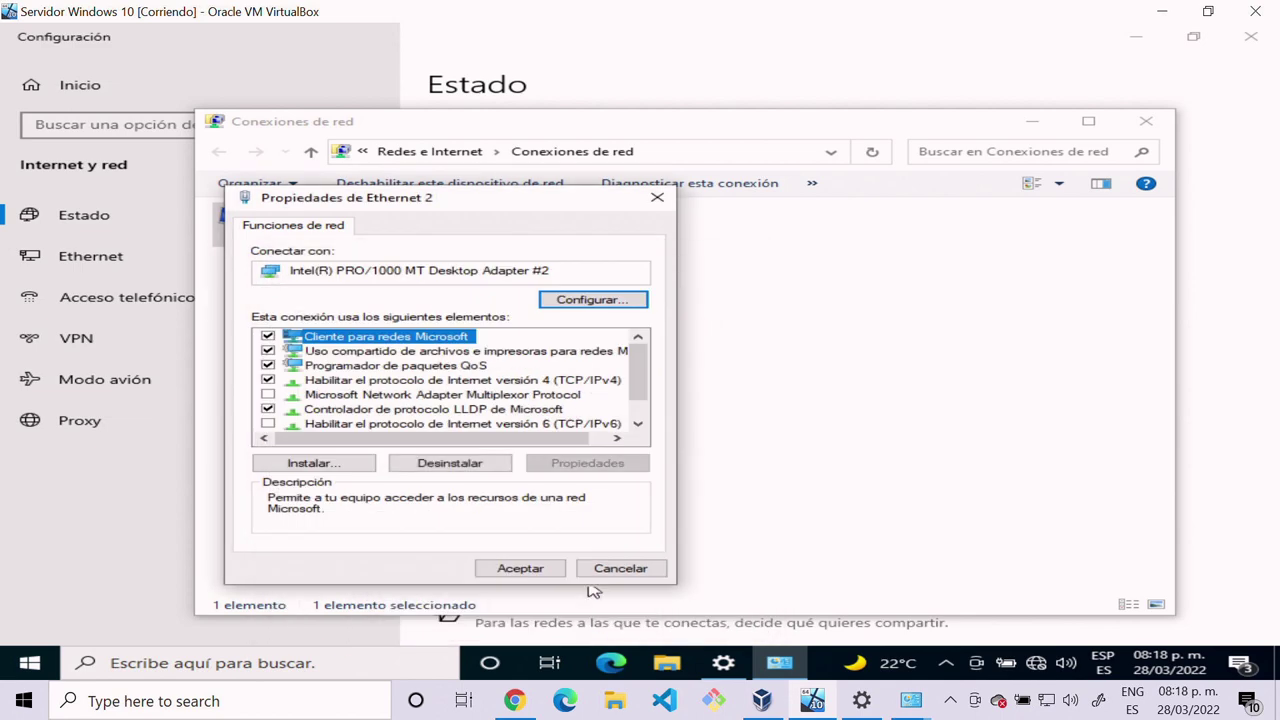
pyautogui.click(562, 568)
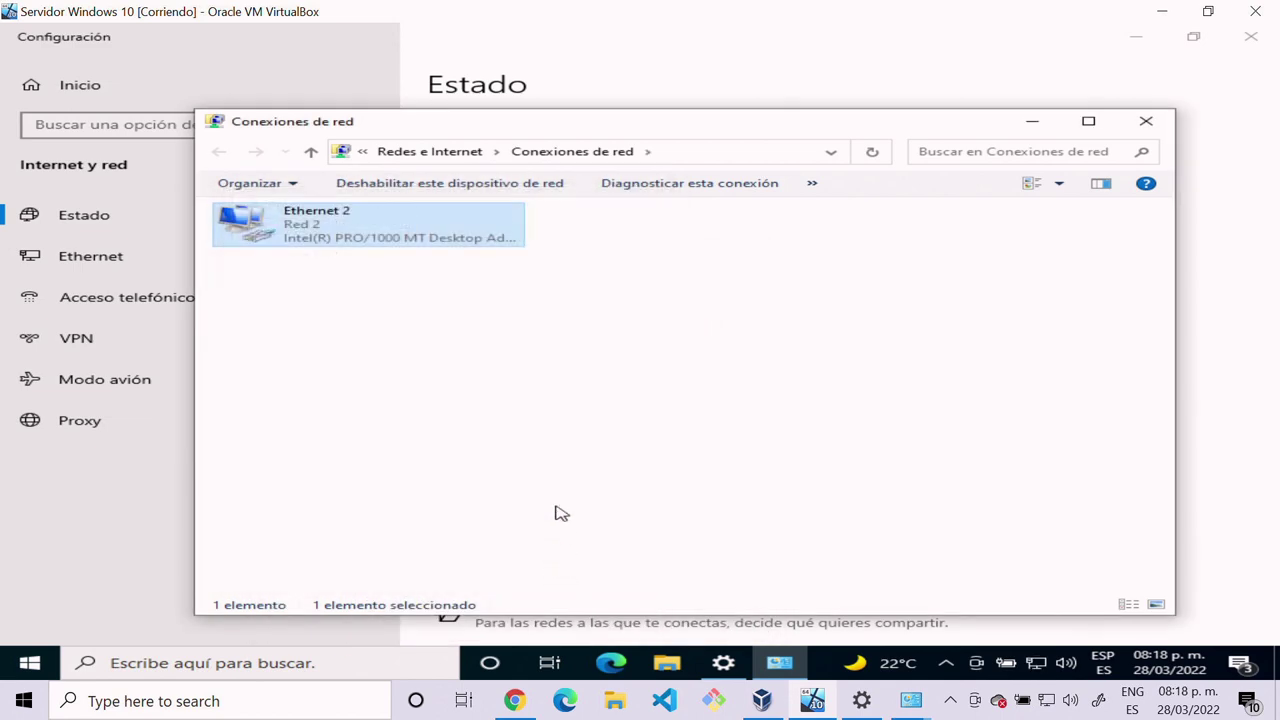
# Step: Check Ethernet 2's saved IPv4 configuration once more and close its properties
pyautogui.rightClick(393, 241)
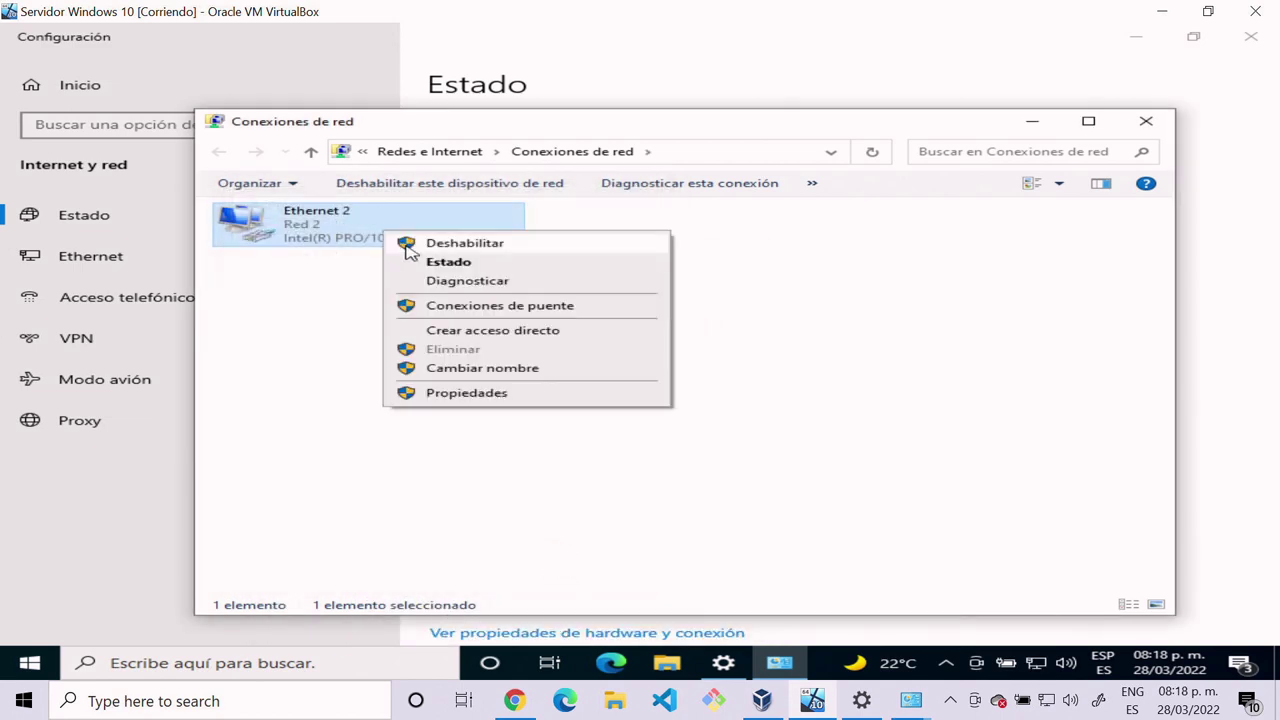
pyautogui.click(466, 392)
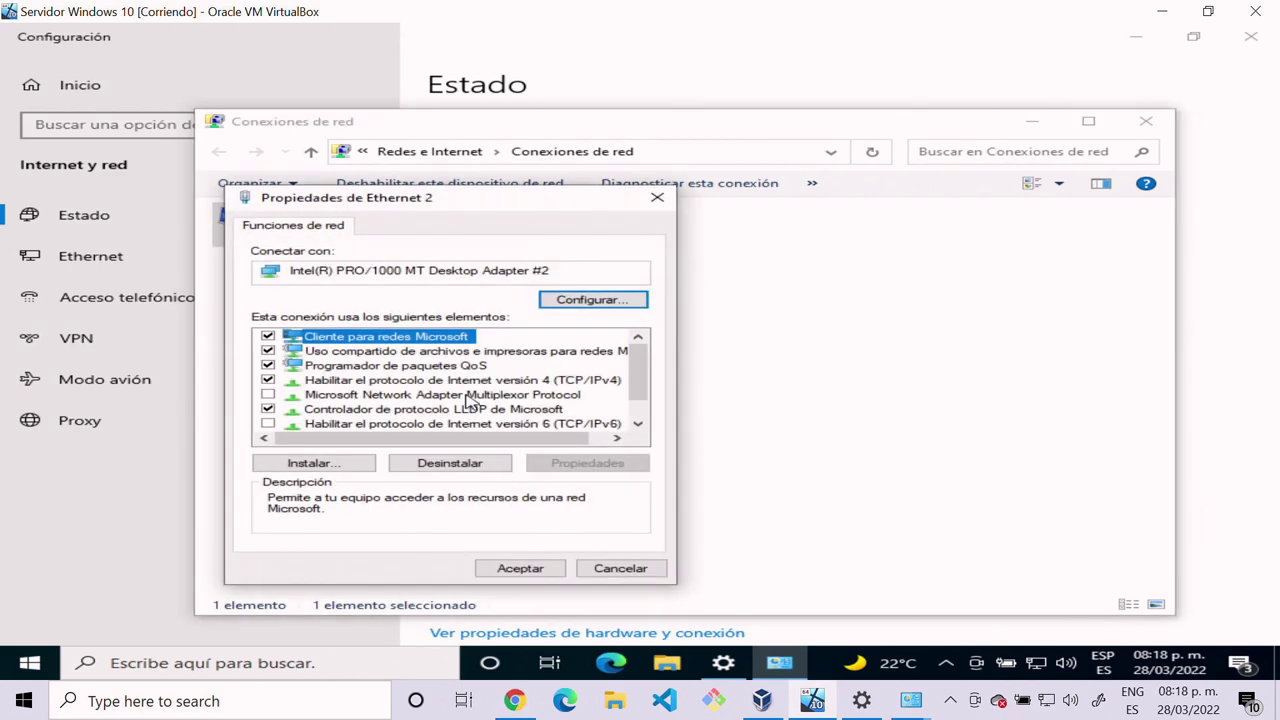
pyautogui.doubleClick(480, 382)
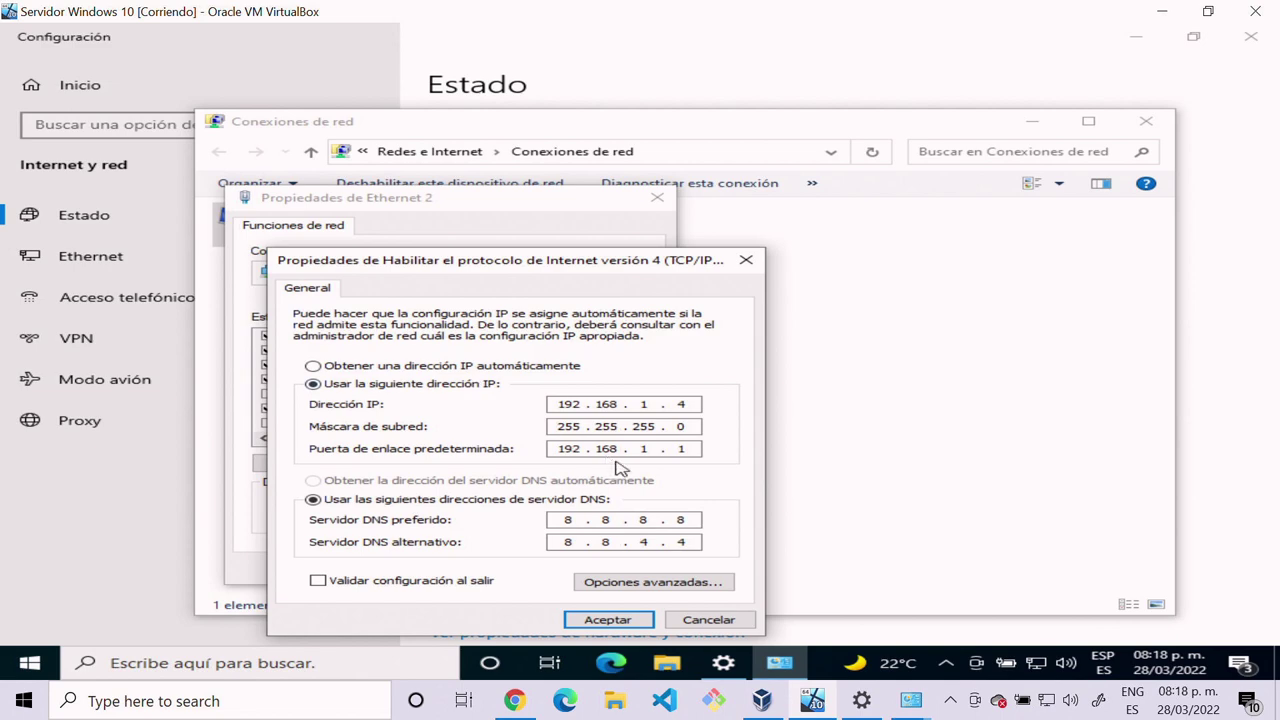
pyautogui.click(621, 620)
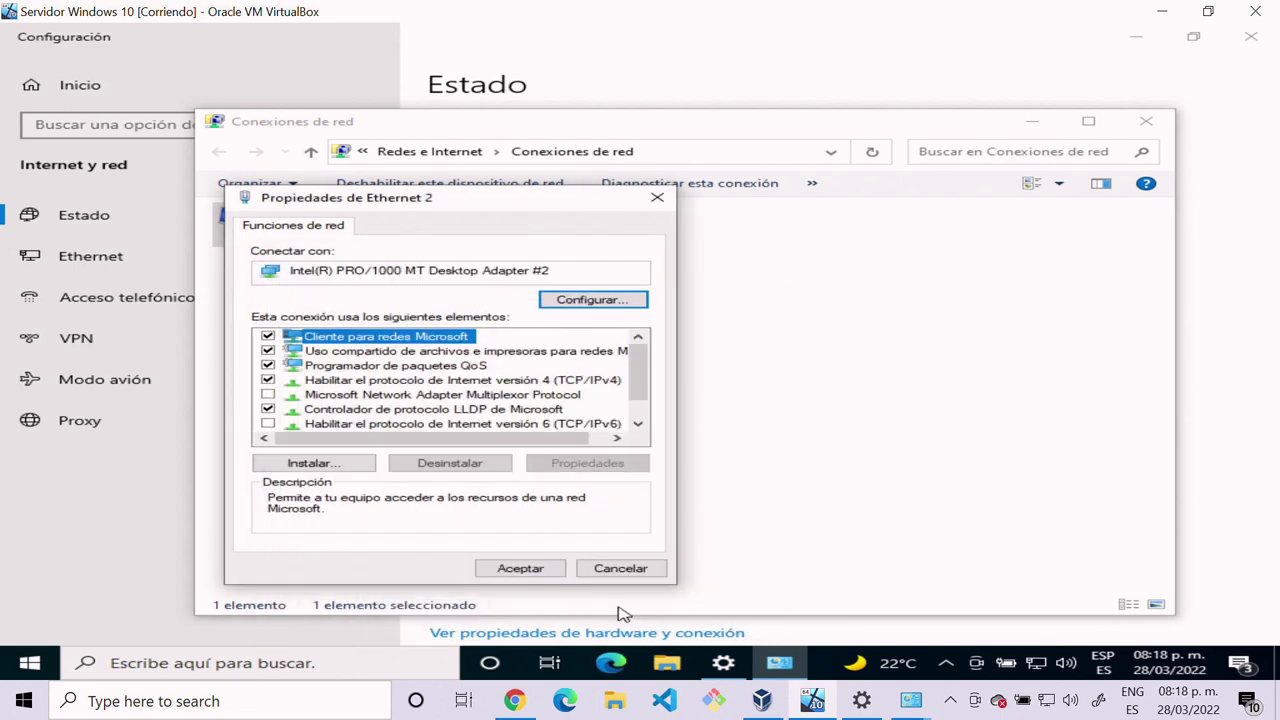
pyautogui.click(556, 569)
pyautogui.click(546, 443)
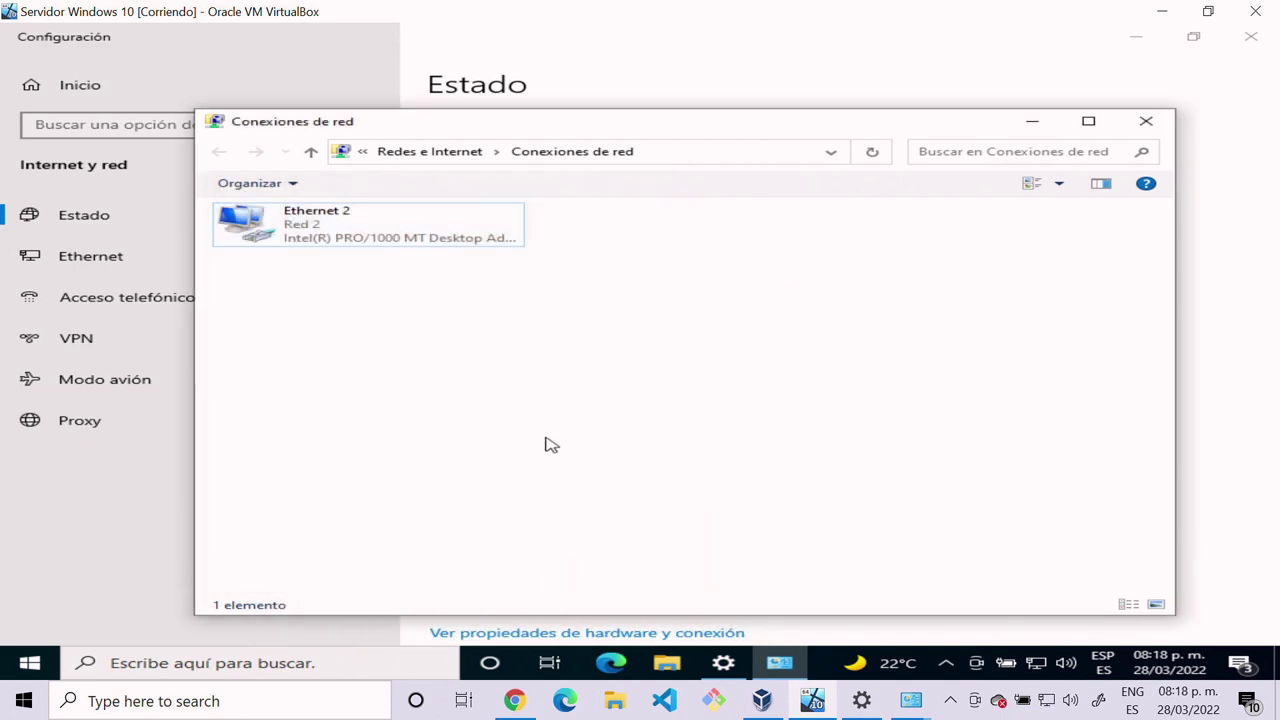
# Step: Switch to Microsoft Edge in the guest and load google.com to test internet access
pyautogui.click(612, 663)
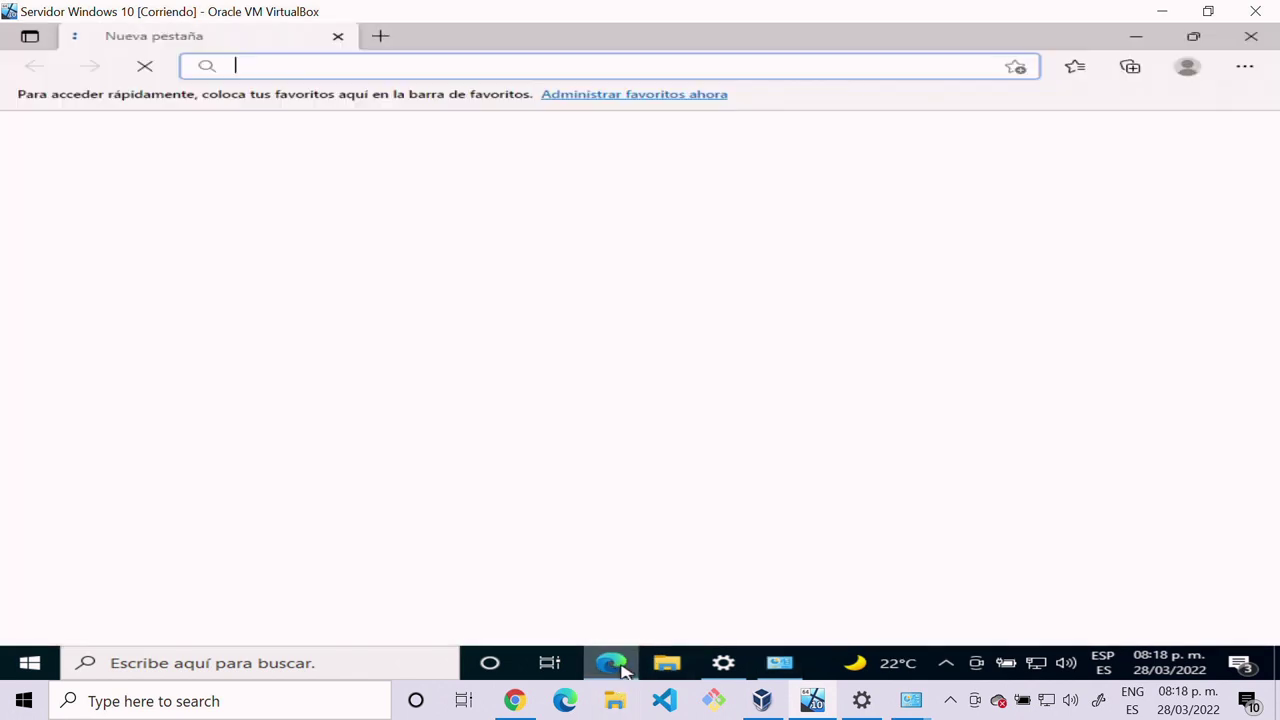
pyautogui.write('google.com')
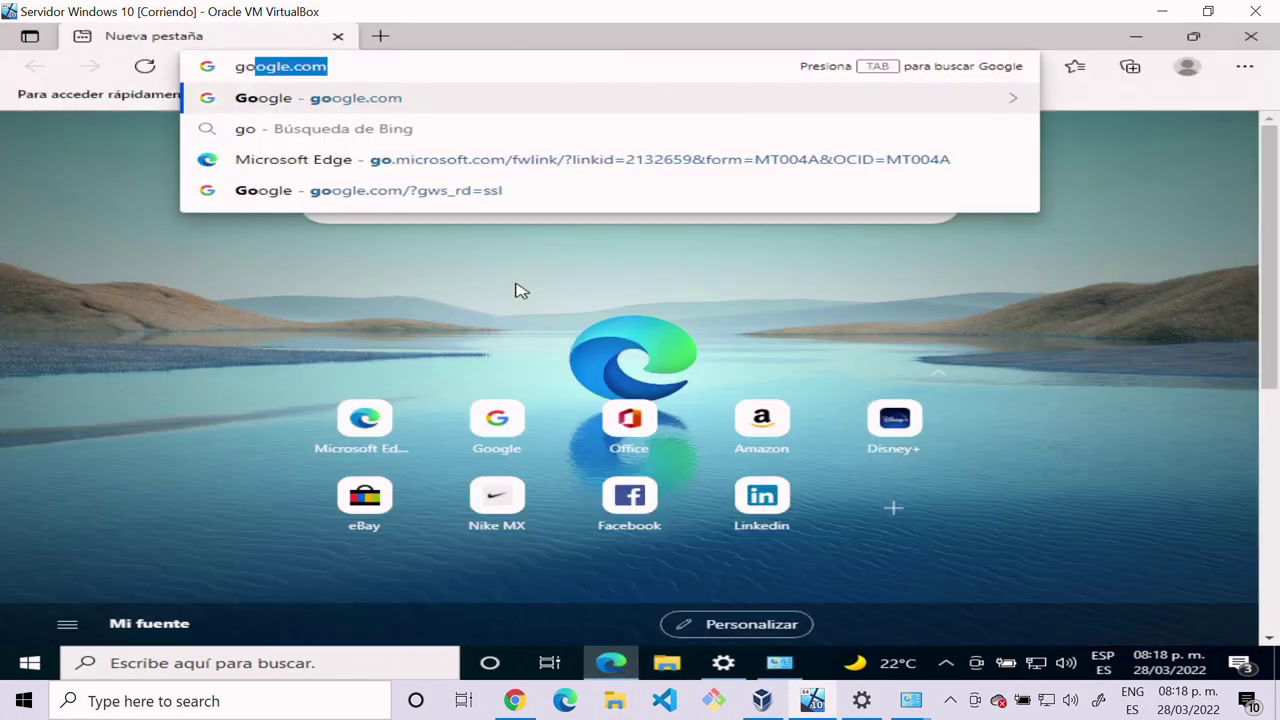
pyautogui.press('Return')
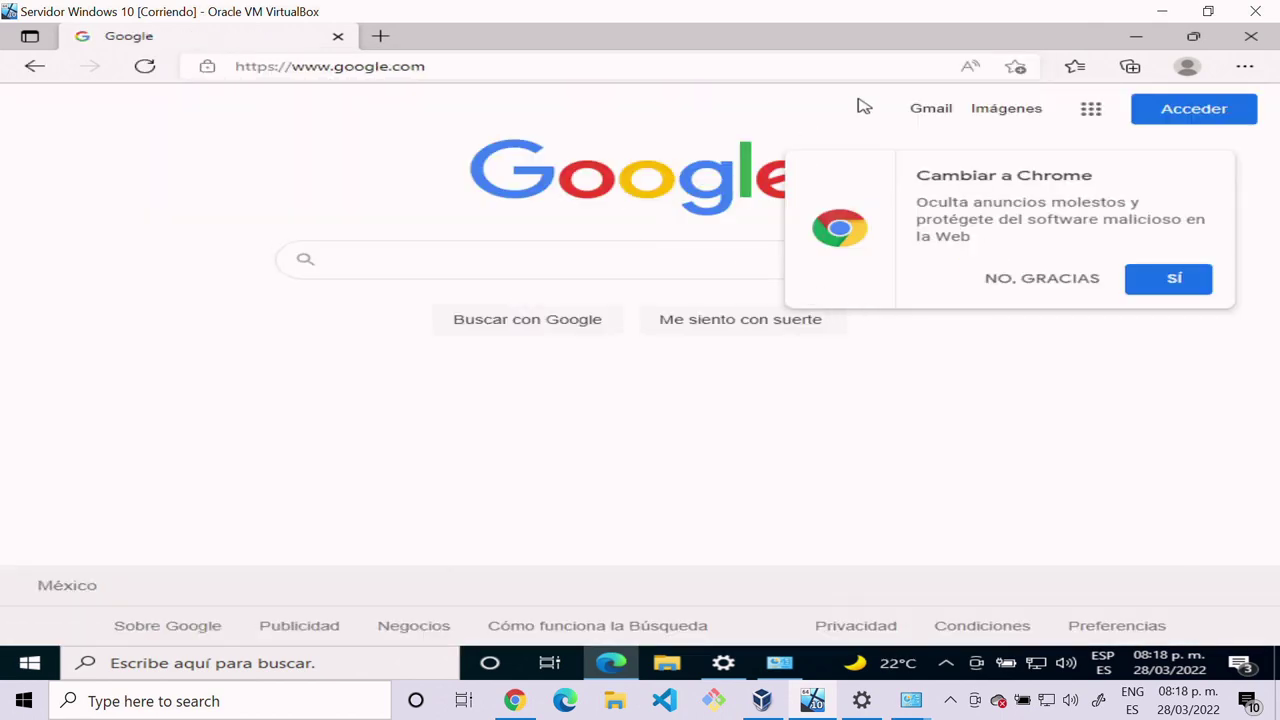
# Step: Open YouTube from the Google apps, browse its home page, and close the browser tab
pyautogui.click(1091, 109)
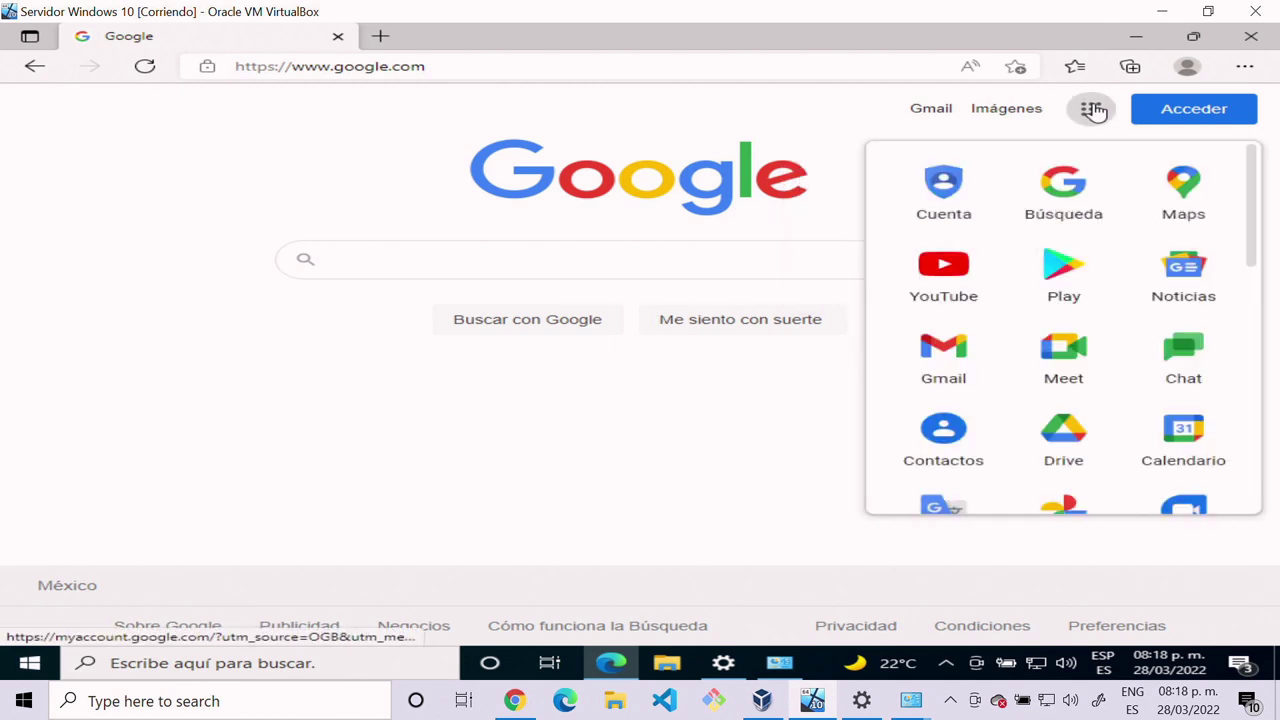
pyautogui.click(980, 264)
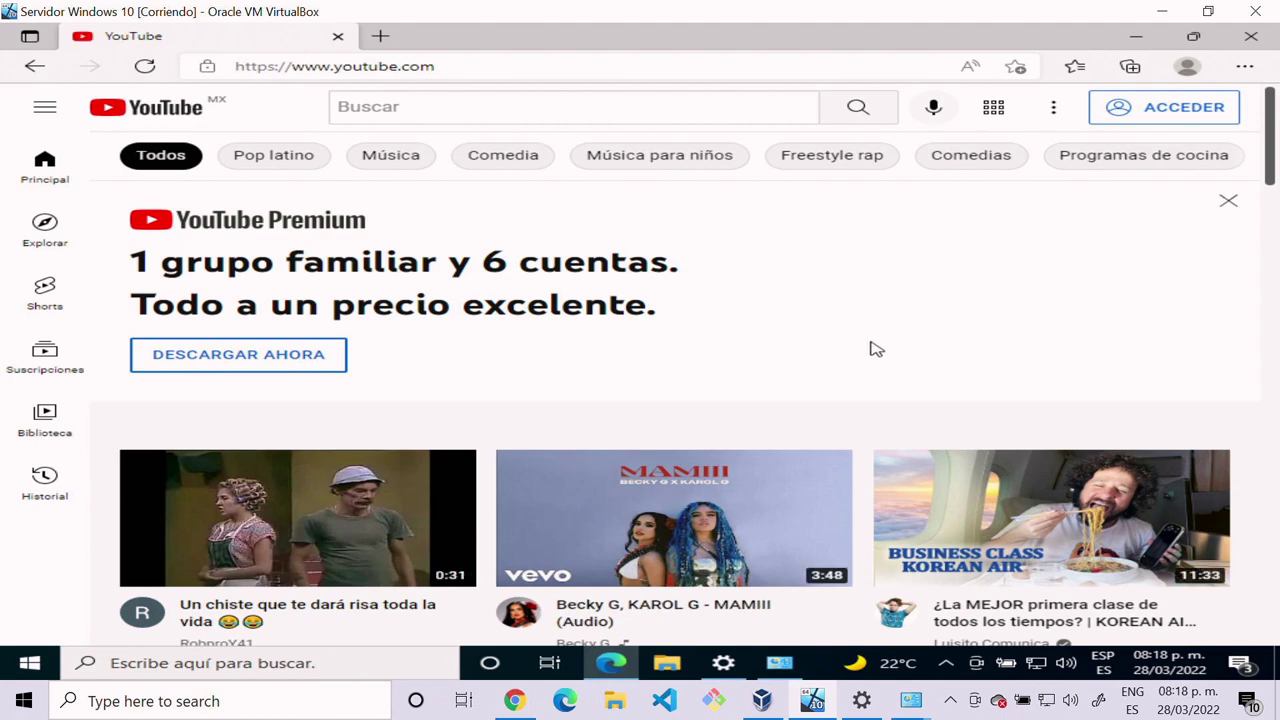
pyautogui.scroll(-4, 872, 352)
pyautogui.scroll(4, 872, 370)
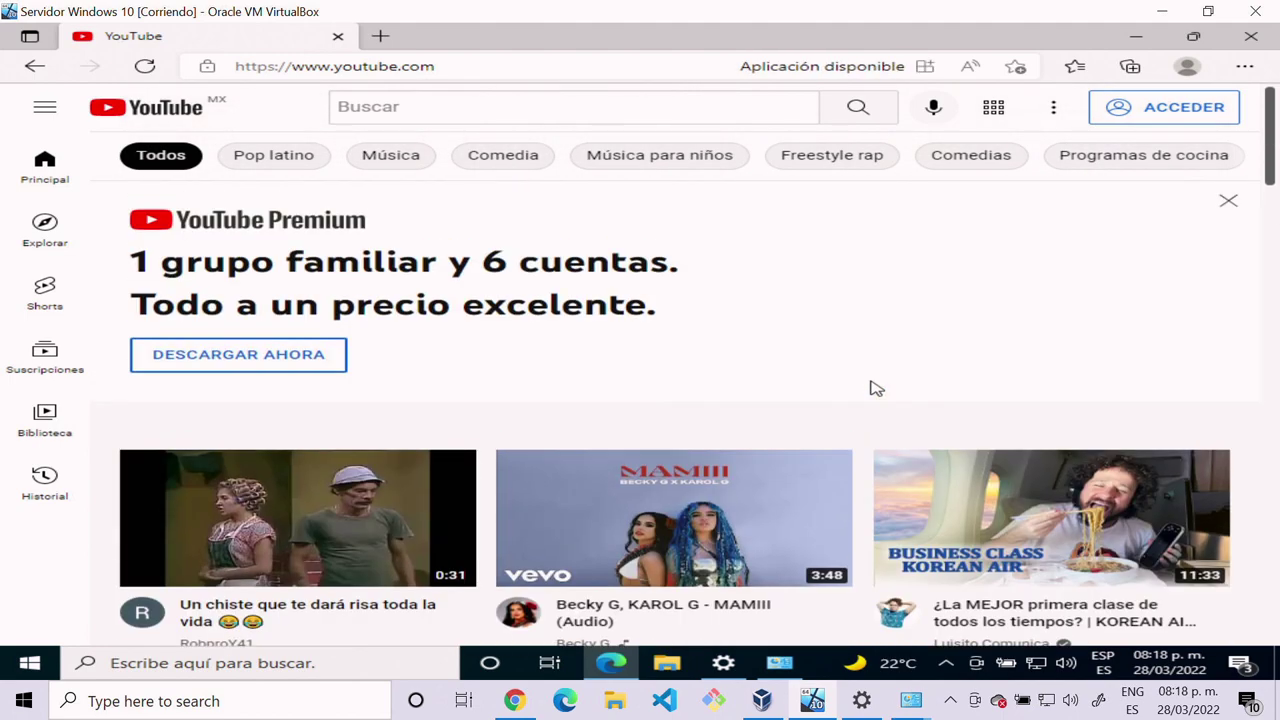
pyautogui.click(339, 38)
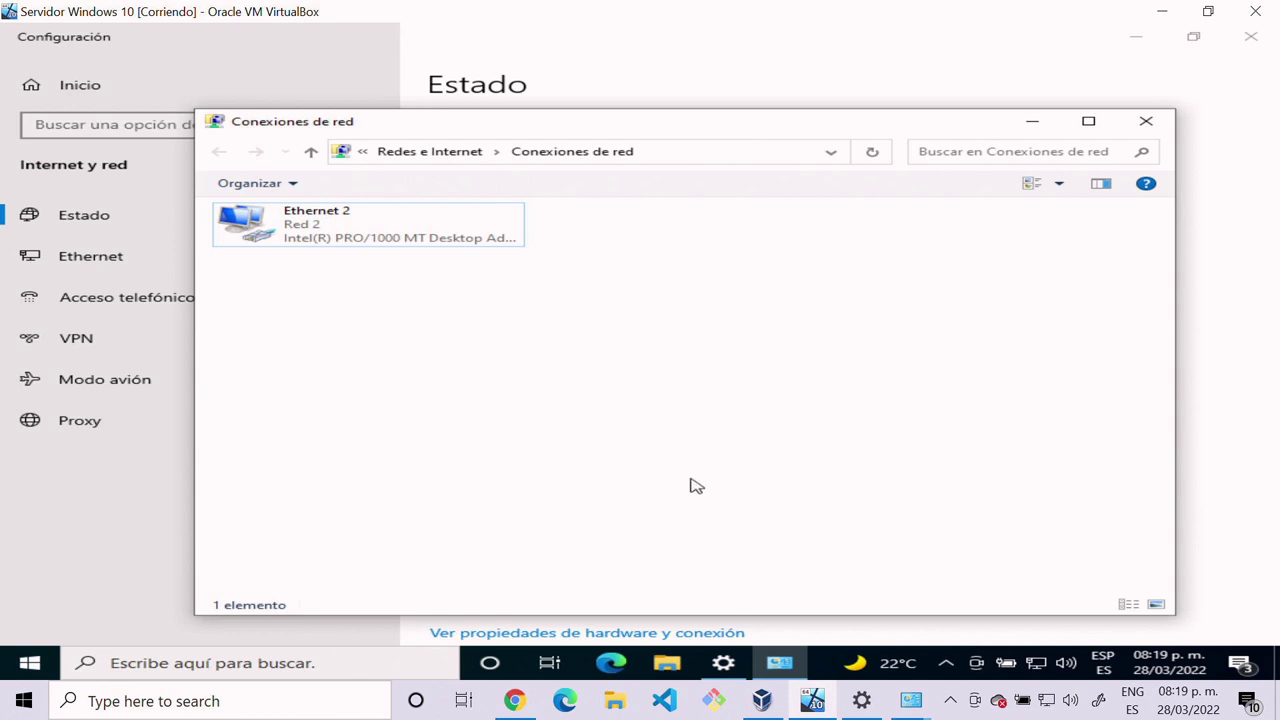
pyautogui.click(35, 663)
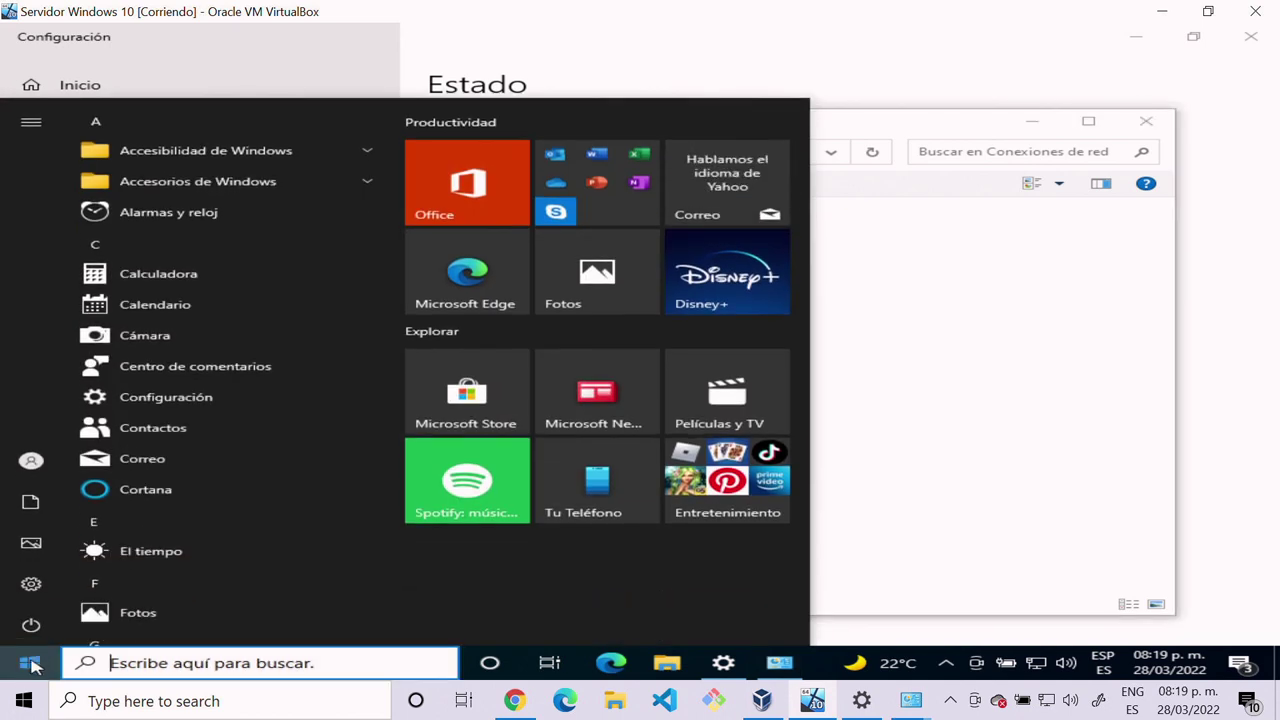
pyautogui.write('cmd')
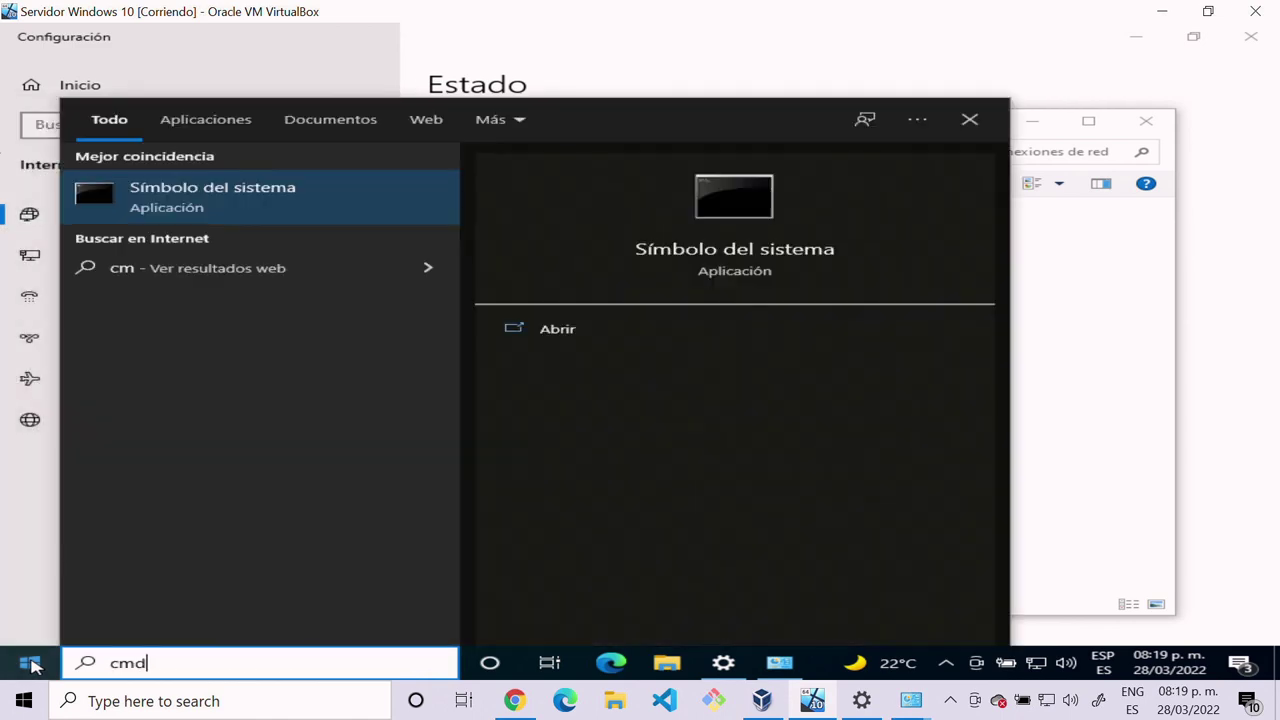
pyautogui.press('Return')
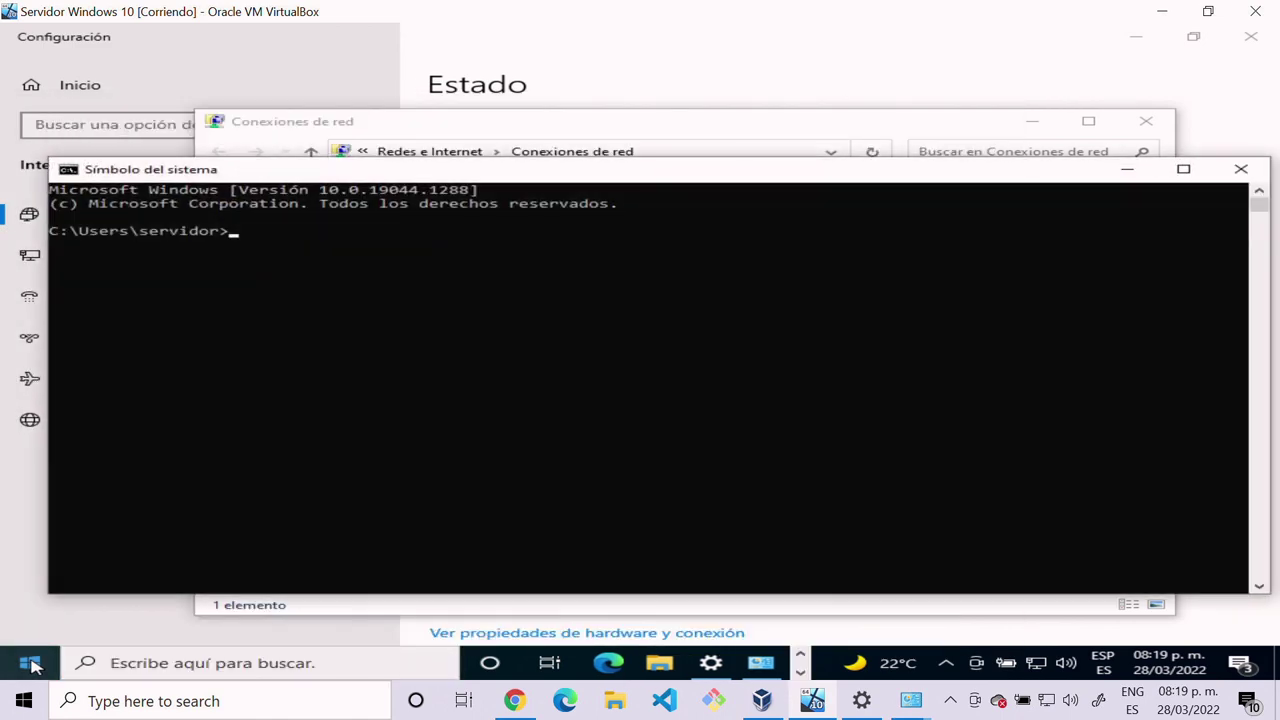
pyautogui.keyDown('ctrl'); pyautogui.scroll(2, 517, 328); pyautogui.keyUp('ctrl')
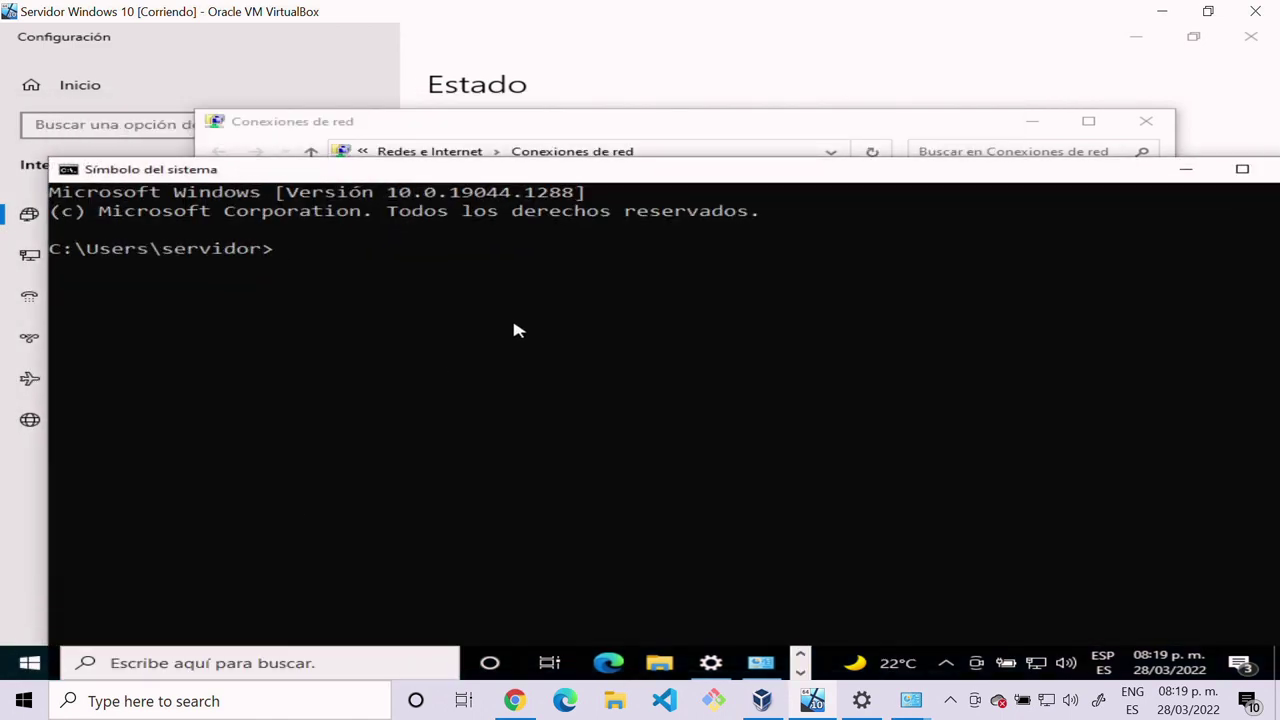
pyautogui.doubleClick(515, 175)
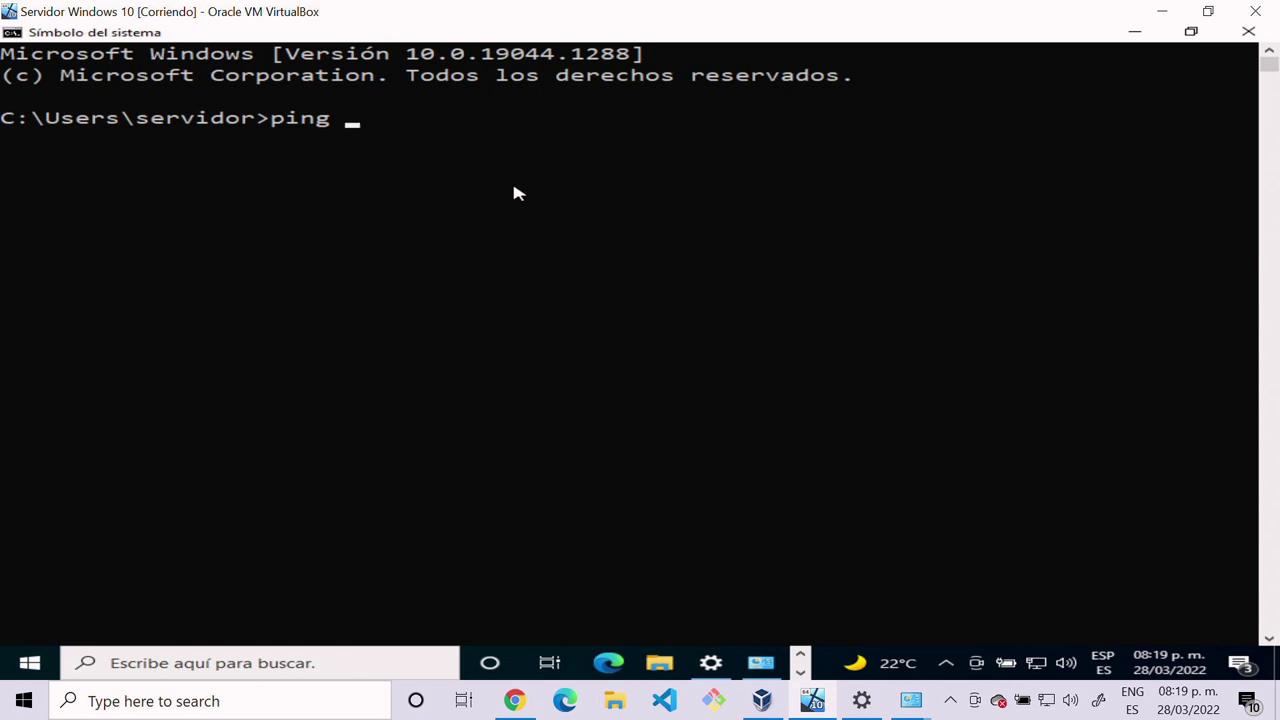
pyautogui.write('www.google.com')
pyautogui.press('Return')
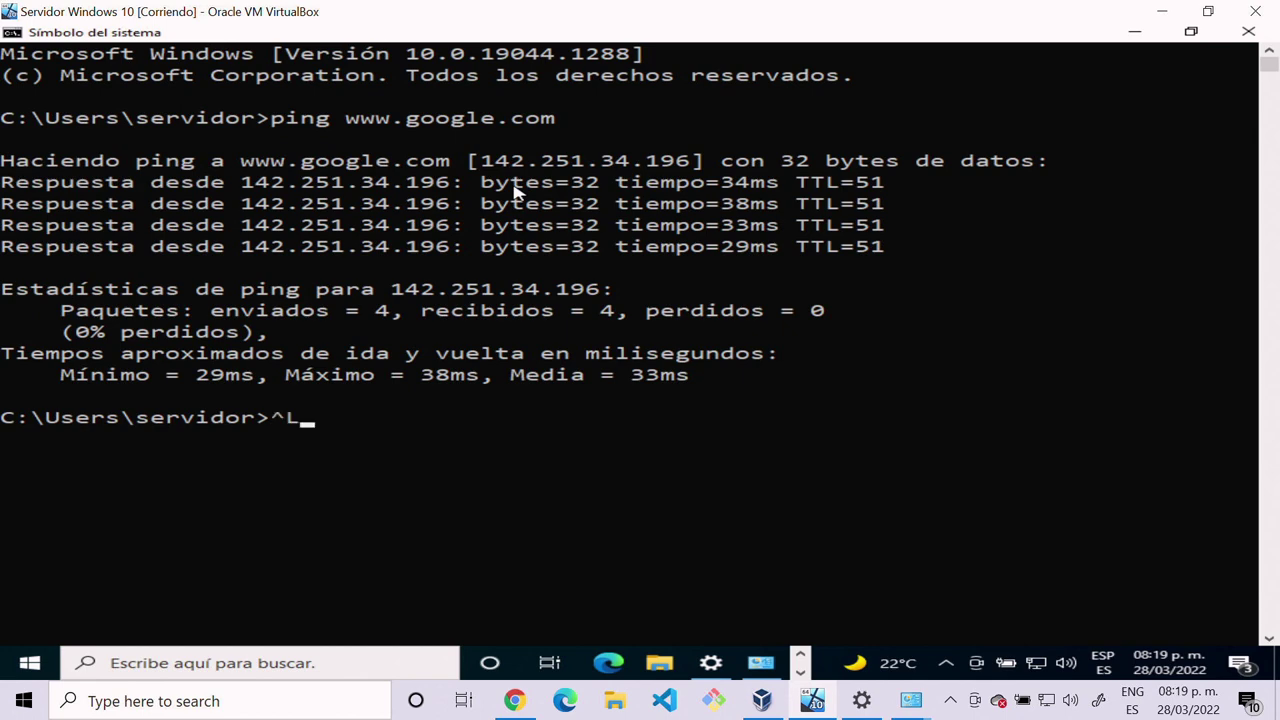
# Step: Try the clear command in the guest's Command Prompt, and empty the console with cls
pyautogui.write('lear')
pyautogui.press('Return')
pyautogui.write('c')
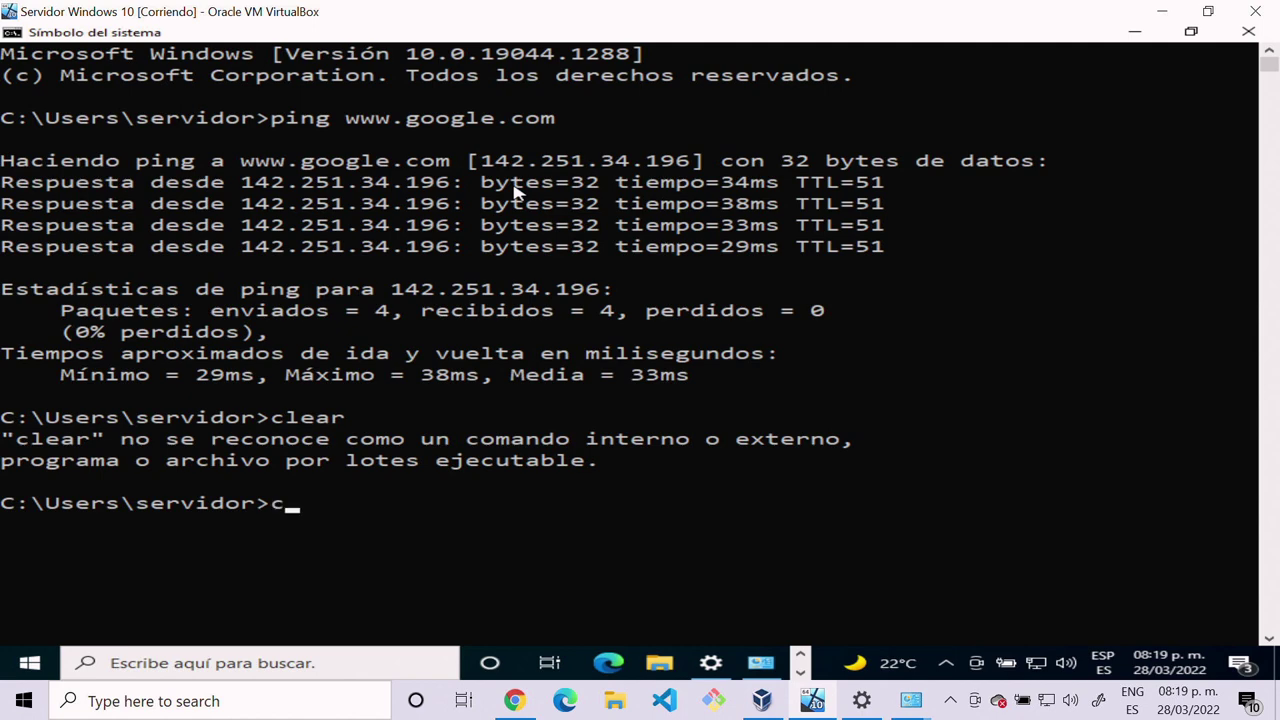
pyautogui.write('ls')
pyautogui.press('Return')
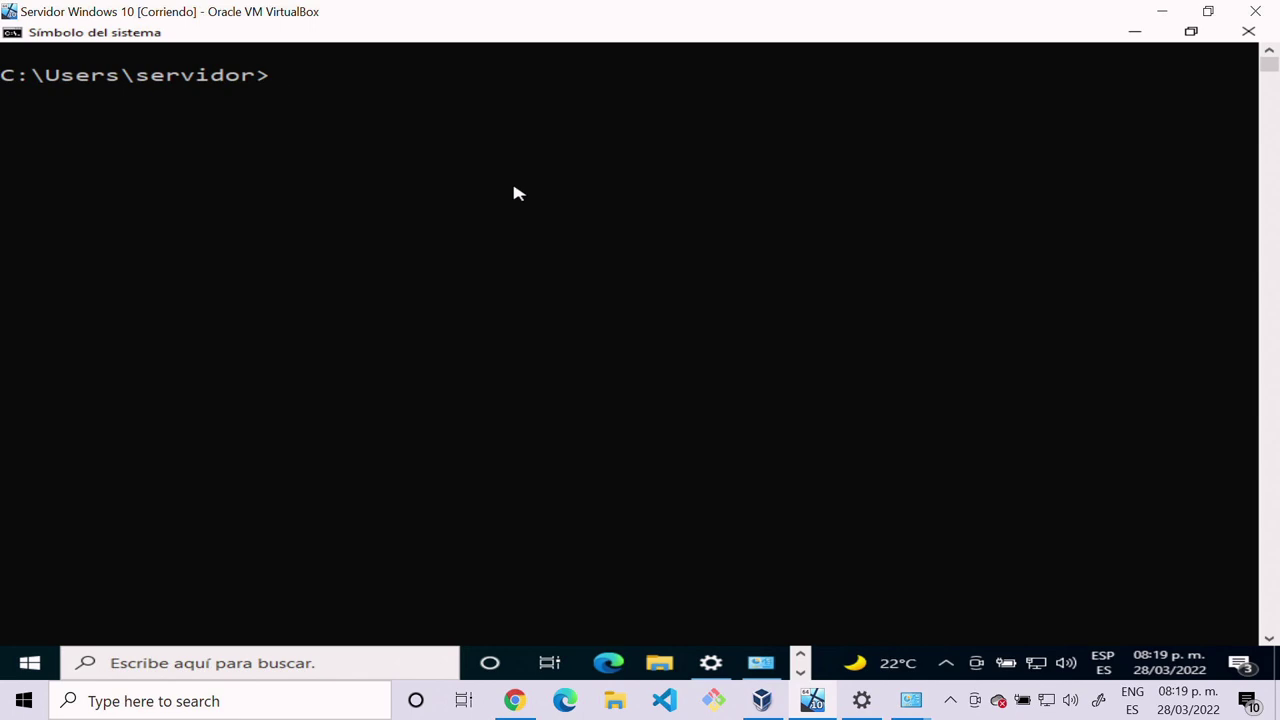
# Step: Look up the host's IPv4 address in its Ethernet connection details and return to the virtual machine
pyautogui.click(1156, 16)
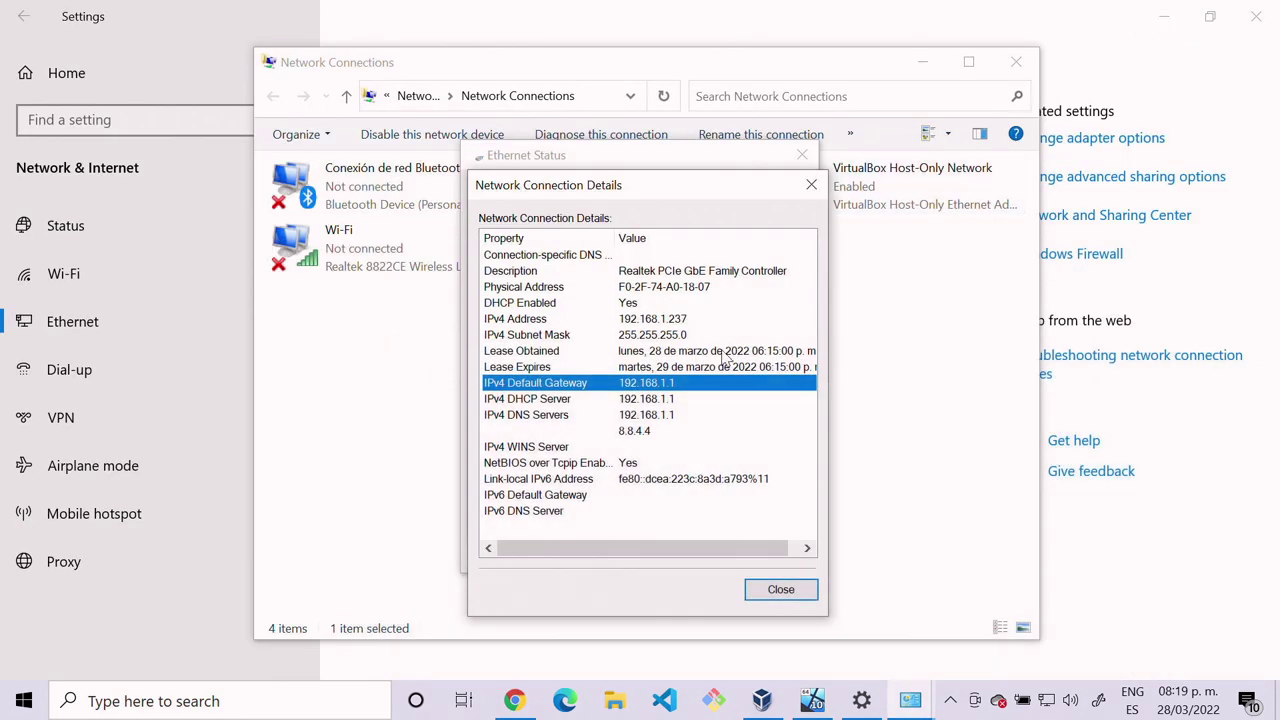
pyautogui.click(675, 320)
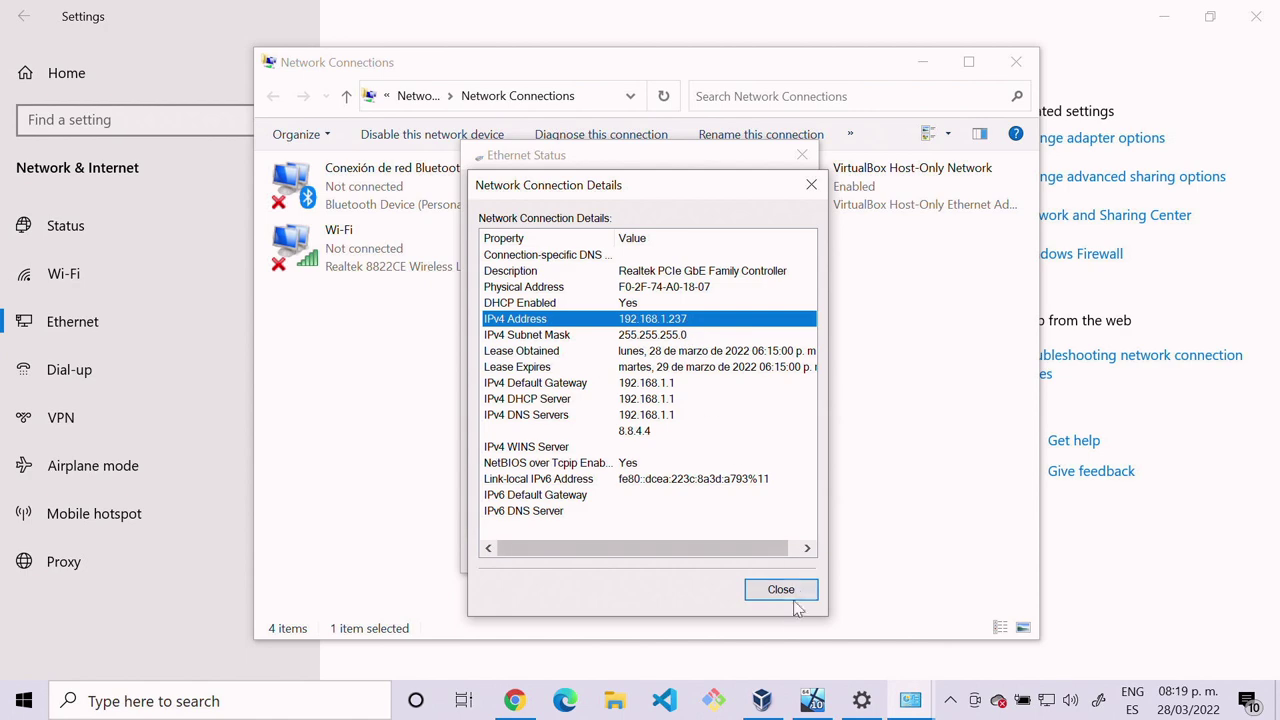
pyautogui.click(815, 700)
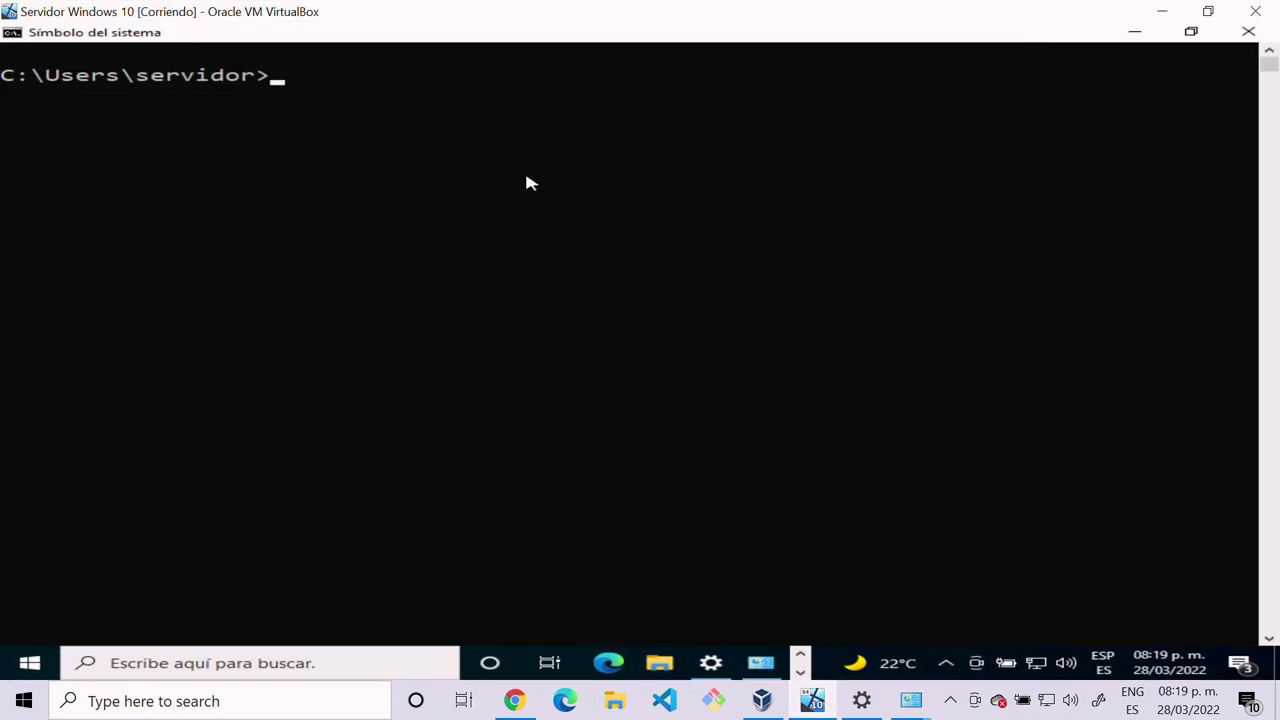
# Step: Ping the host at 192.168.1.237 from the guest's Command Prompt, closing the guest's open network windows before running it
pyautogui.press('Up')
pyautogui.press('Up')
pyautogui.press('Up')
pyautogui.press('BackSpace')
pyautogui.press('BackSpace')
pyautogui.press('BackSpace')
pyautogui.press('BackSpace')
pyautogui.press('BackSpace')
pyautogui.press('BackSpace')
pyautogui.press('BackSpace')
pyautogui.press('BackSpace')
pyautogui.press('BackSpace')
pyautogui.press('BackSpace')
pyautogui.press('BackSpace')
pyautogui.press('BackSpace')
pyautogui.press('BackSpace')
pyautogui.press('BackSpace')
pyautogui.press('BackSpace')
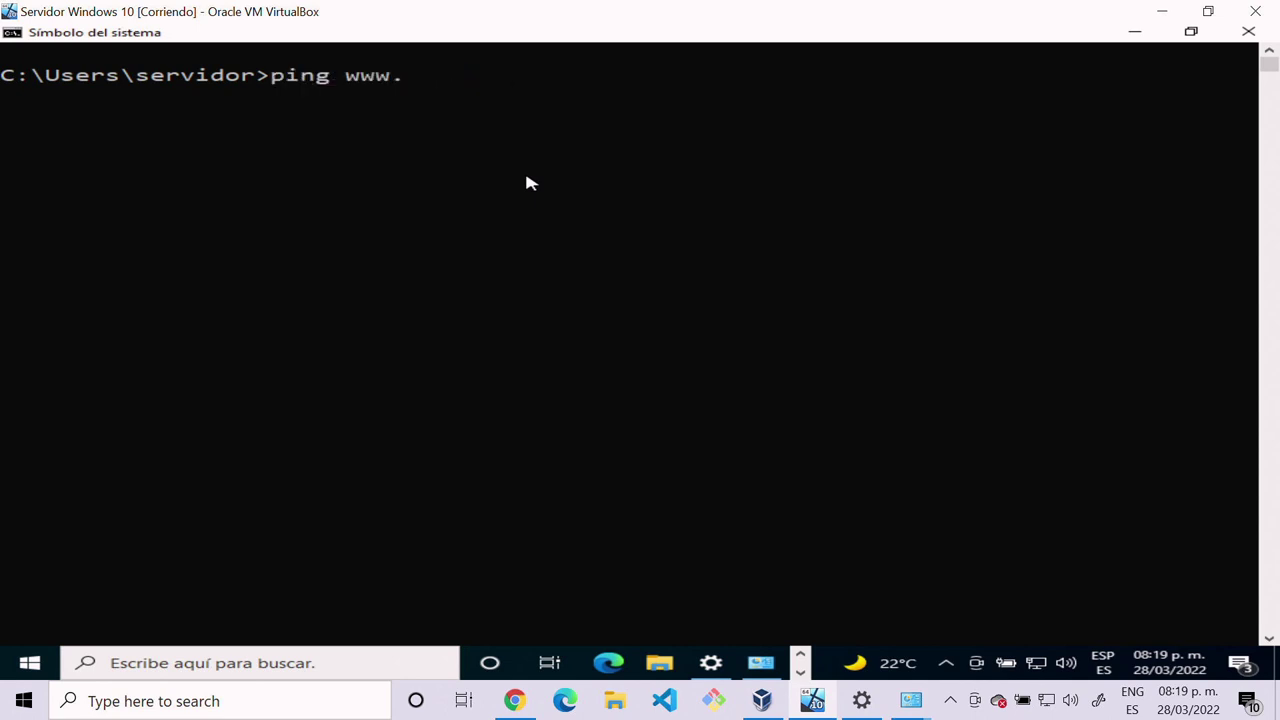
pyautogui.write('192.168.1.')
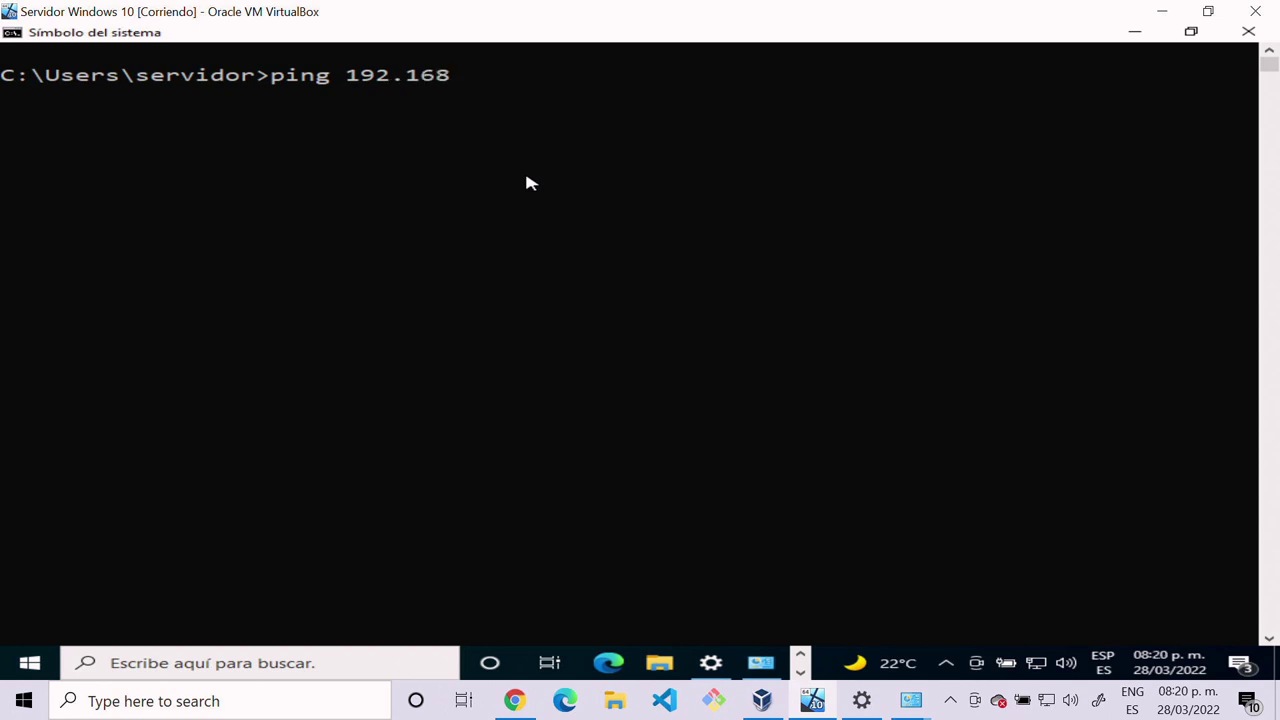
pyautogui.write('237')
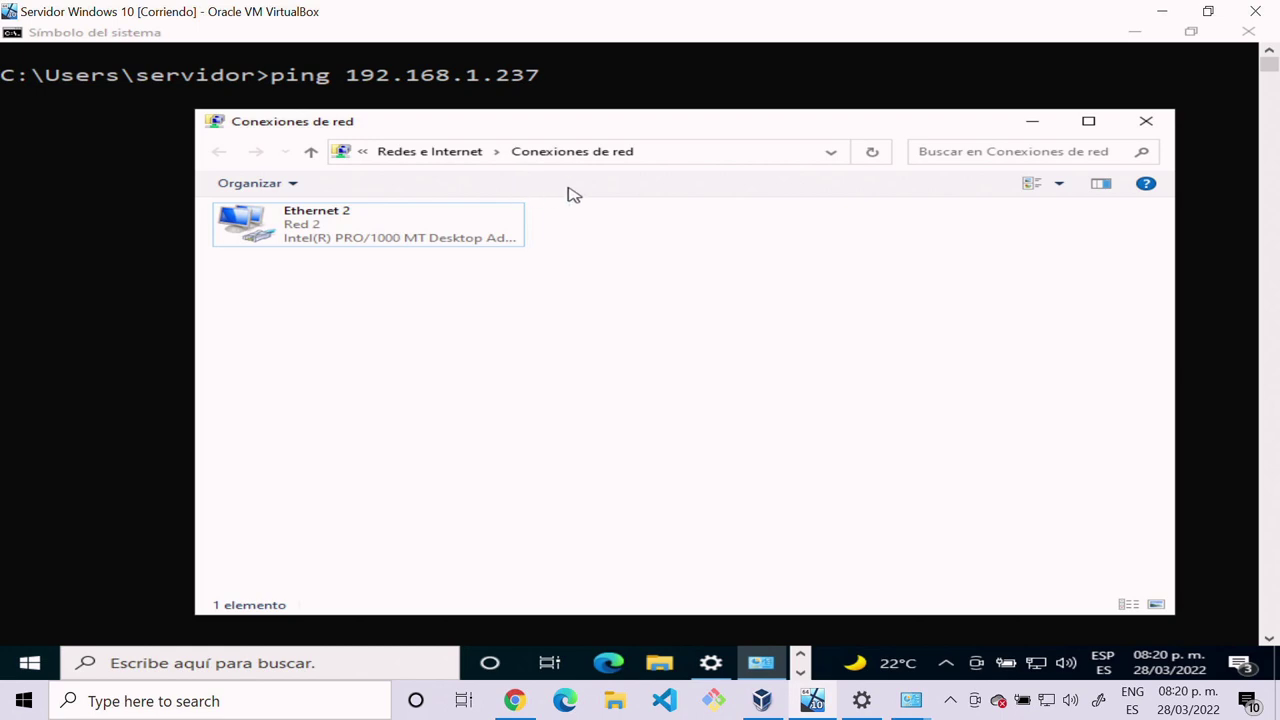
pyautogui.hotkey('alt', 'F4')
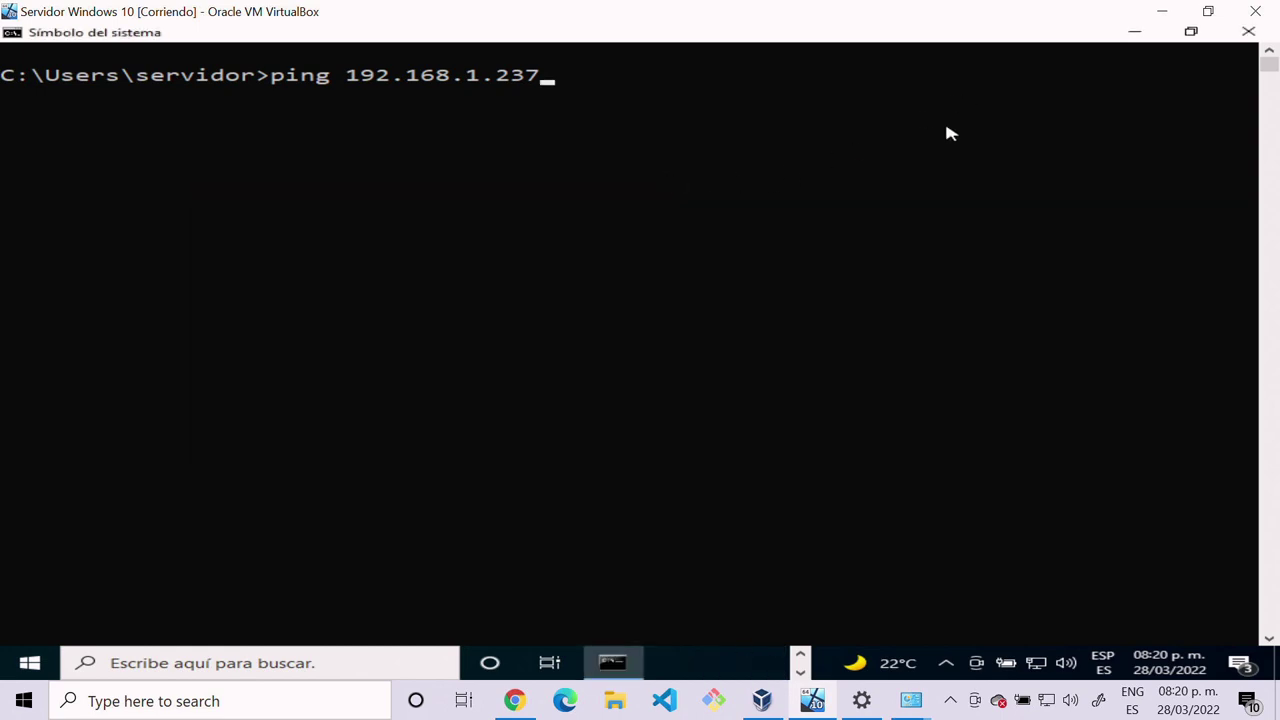
pyautogui.click(1162, 11)
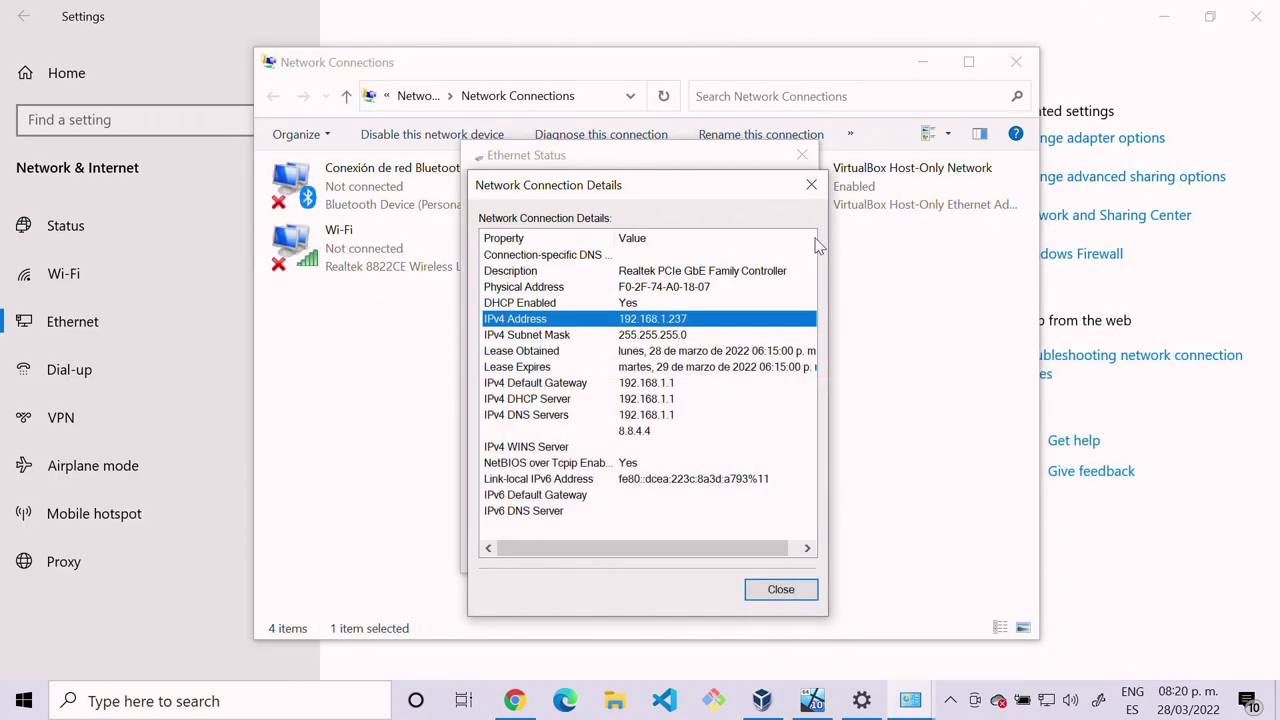
pyautogui.click(812, 700)
pyautogui.press('Return')
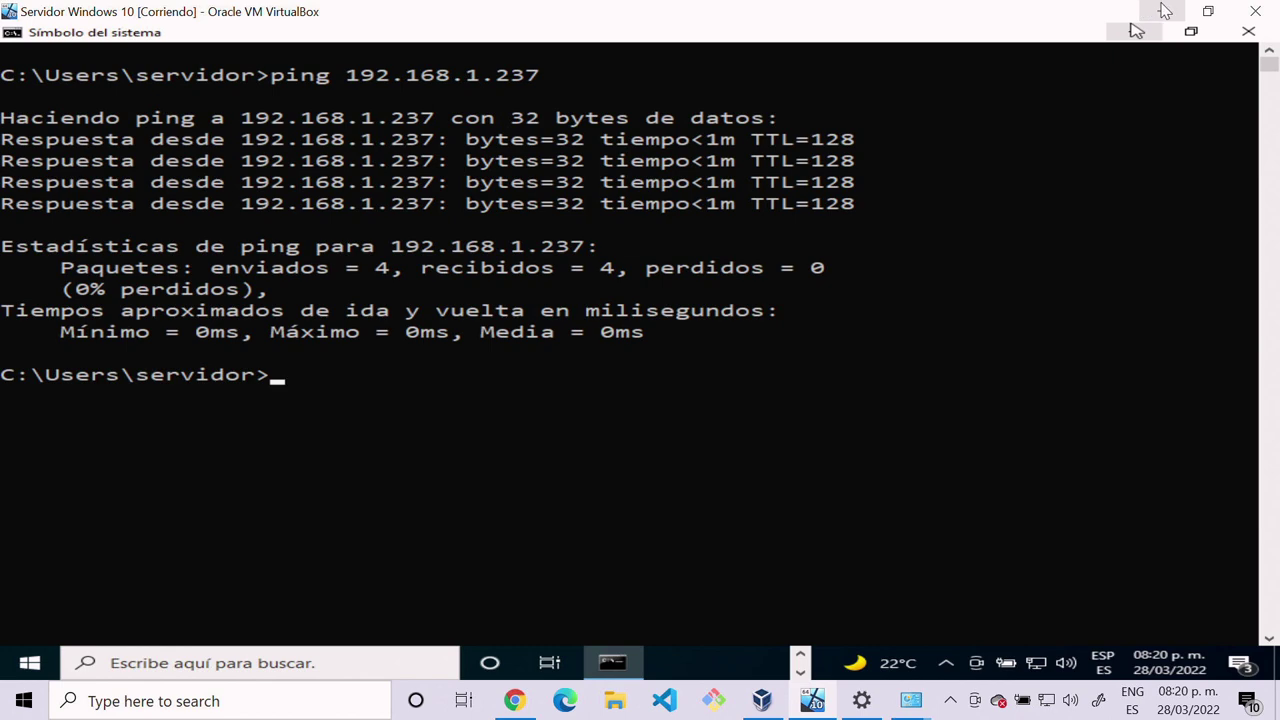
# Step: Run ipconfig in the guest and highlight Ethernet 2's IPv4 address in the output
pyautogui.click(899, 404)
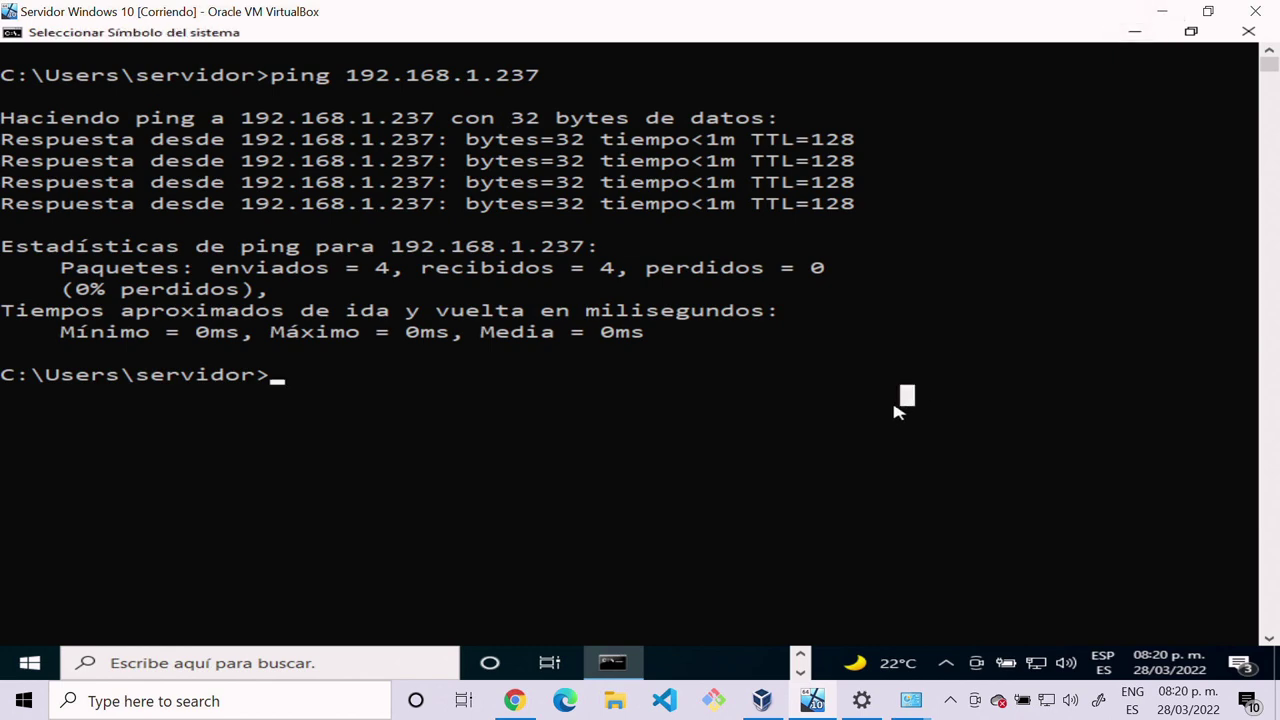
pyautogui.write('ip')
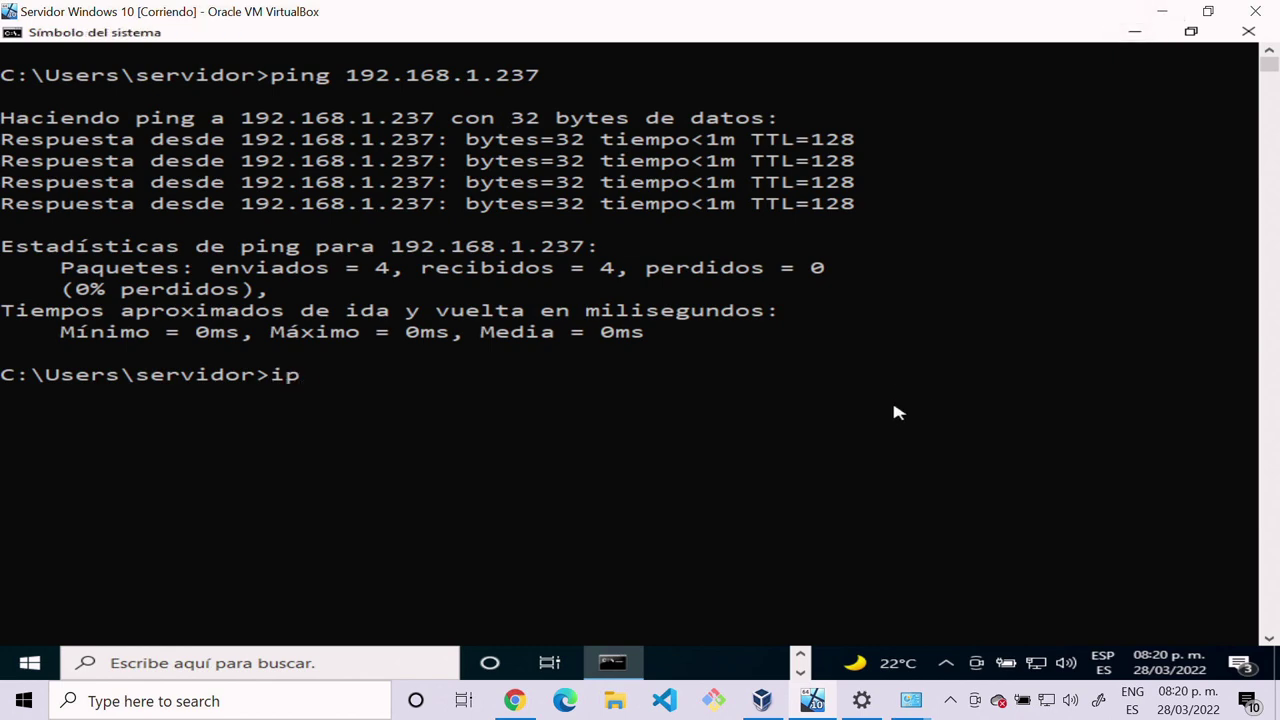
pyautogui.write('config')
pyautogui.press('Return')
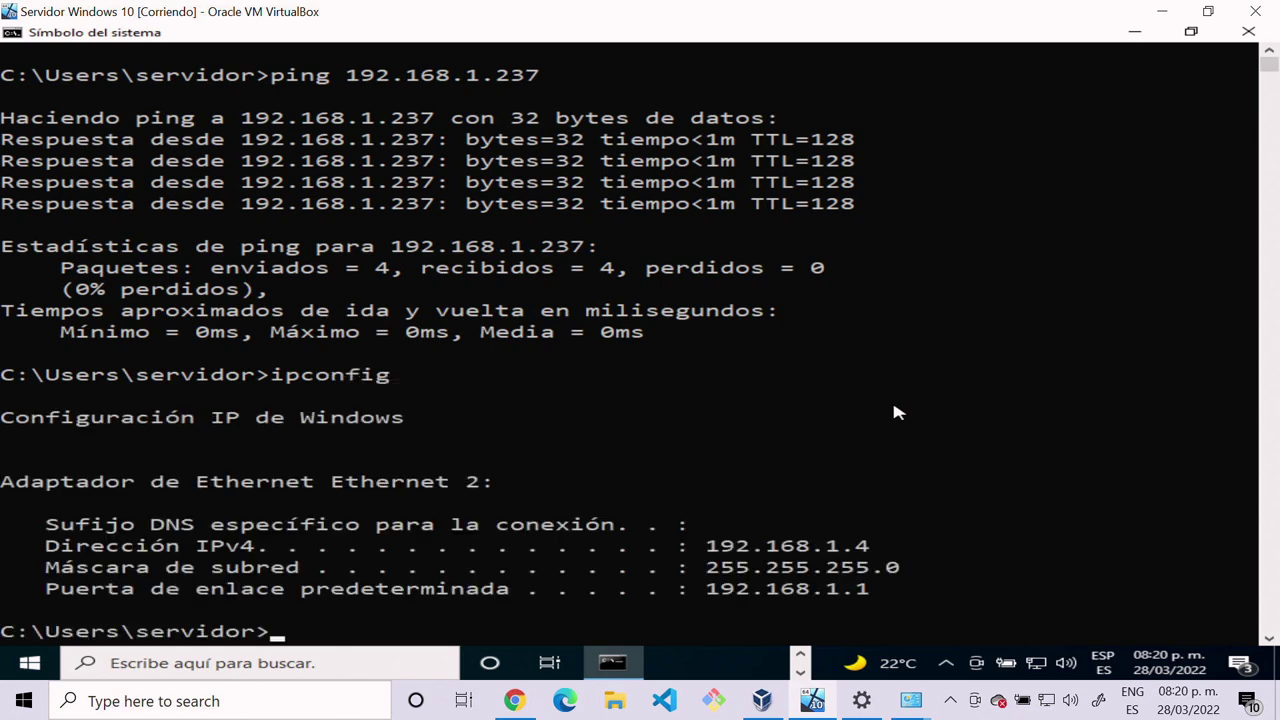
pyautogui.scroll(-1, 900, 420)
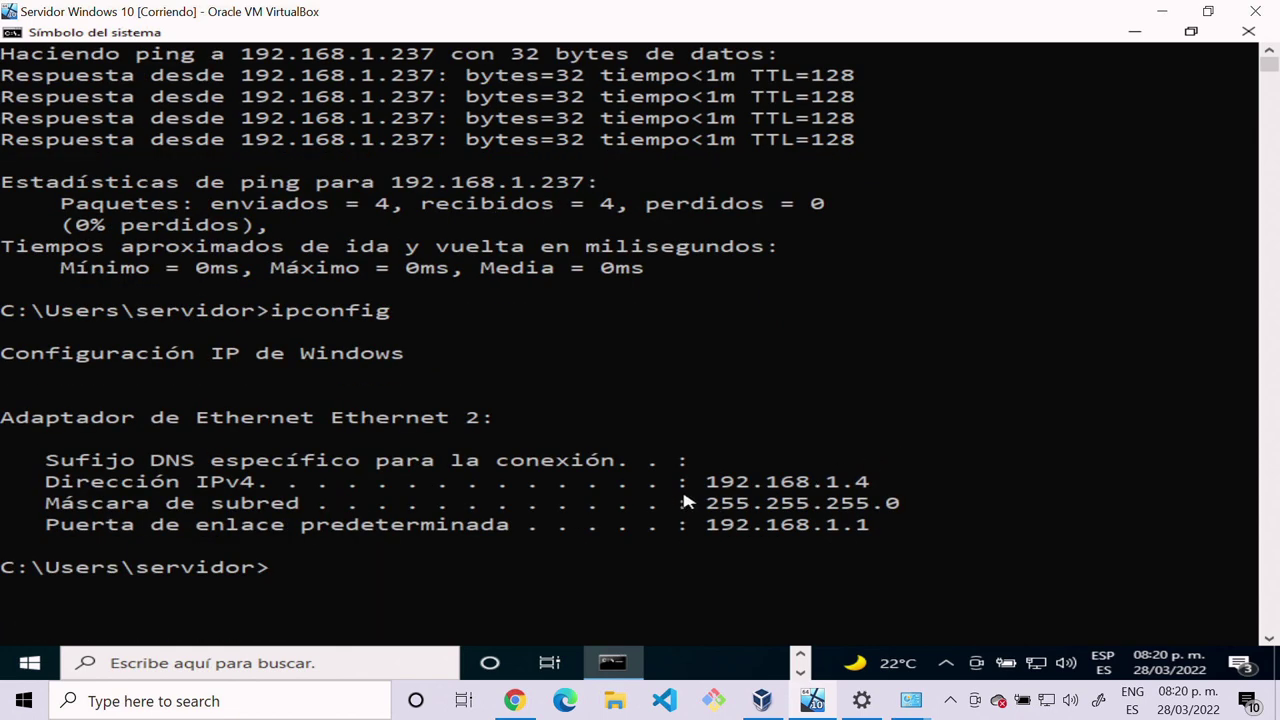
pyautogui.moveTo(706, 484); pyautogui.dragTo(869, 482)
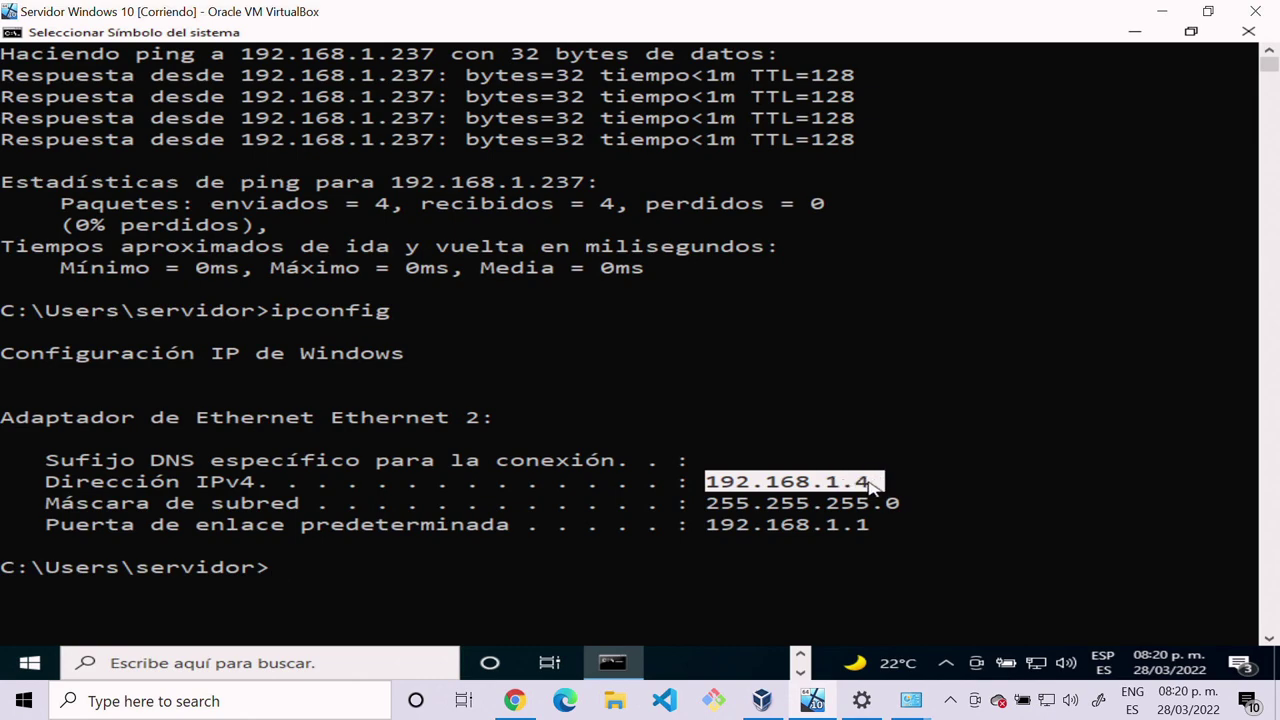
pyautogui.click(862, 485)
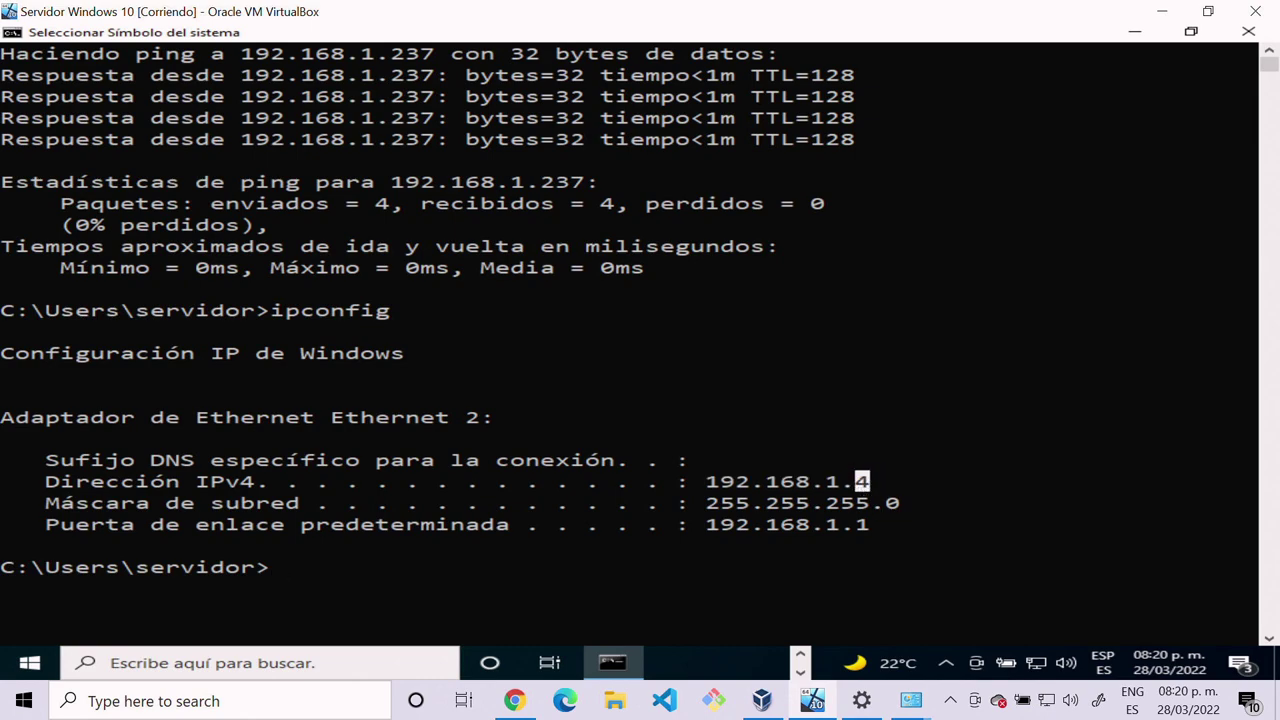
# Step: Minimize the virtual machine and close the host's Ethernet details, status, Network Connections and Settings windows
pyautogui.click(1162, 12)
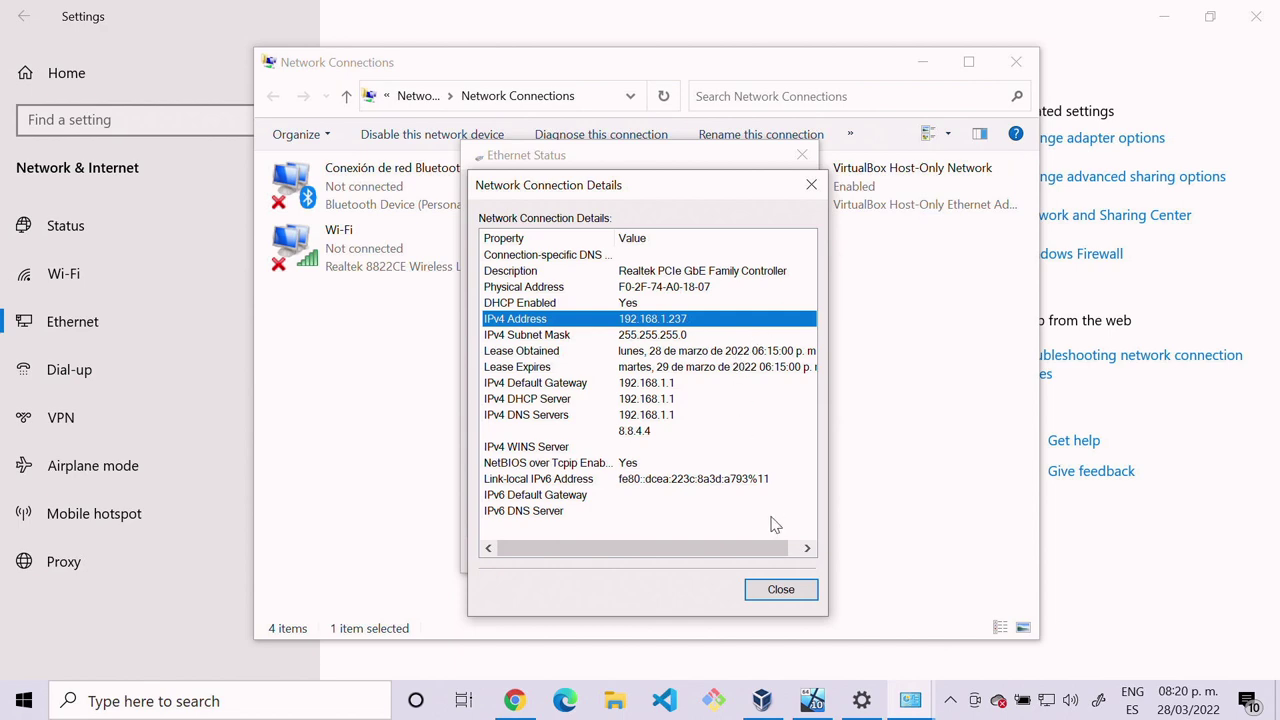
pyautogui.click(771, 590)
pyautogui.click(769, 557)
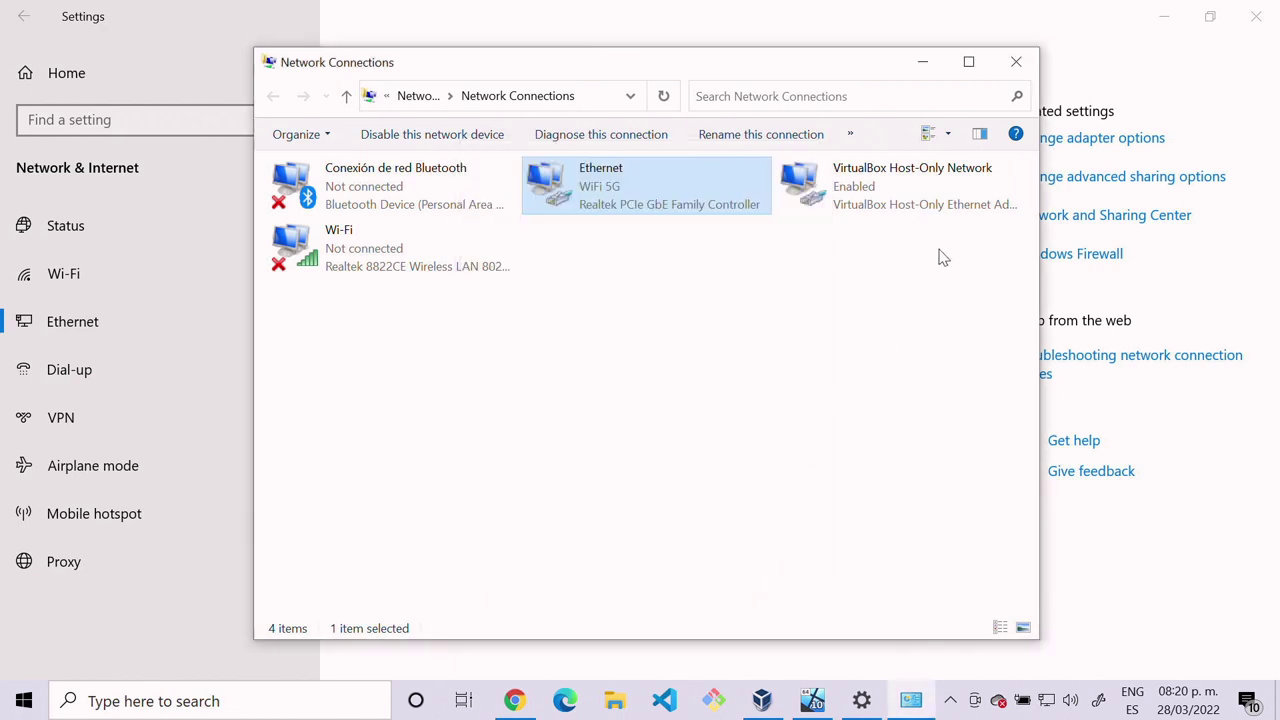
pyautogui.click(1016, 61)
pyautogui.click(1252, 16)
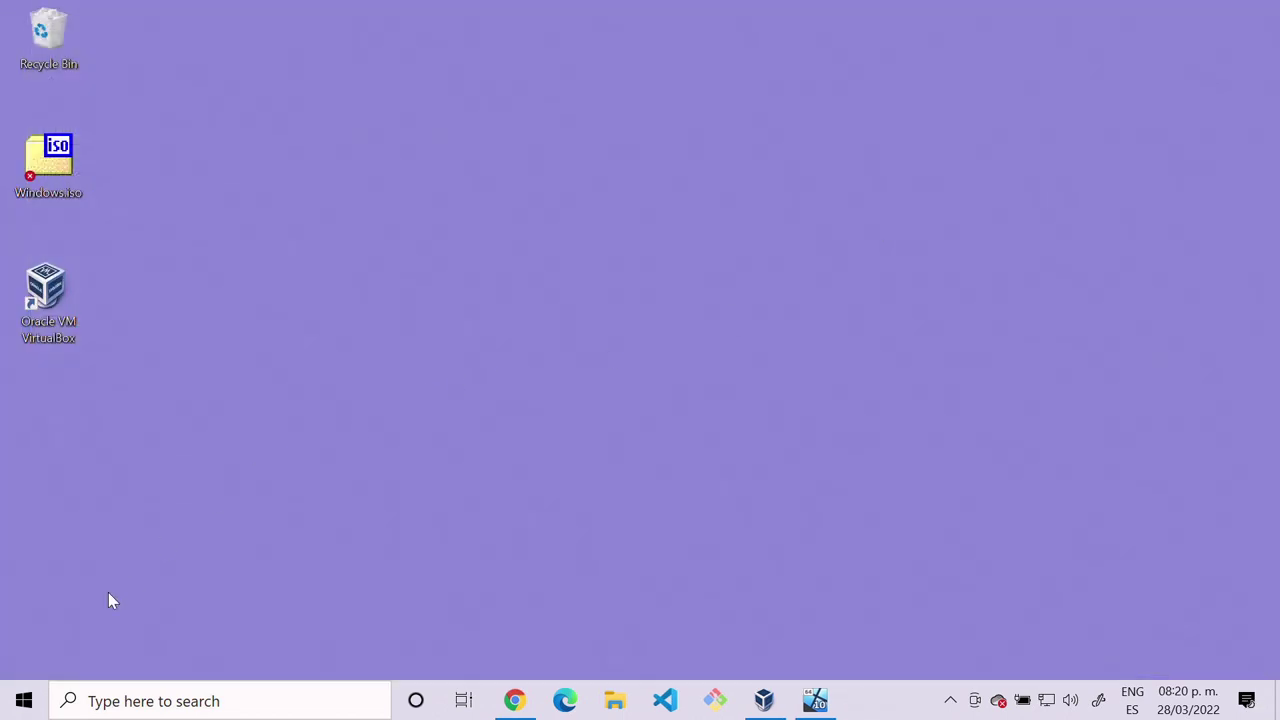
# Step: Open a maximized Command Prompt with enlarged text on the host and ping the guest at 192.168.1.4
pyautogui.click(24, 702)
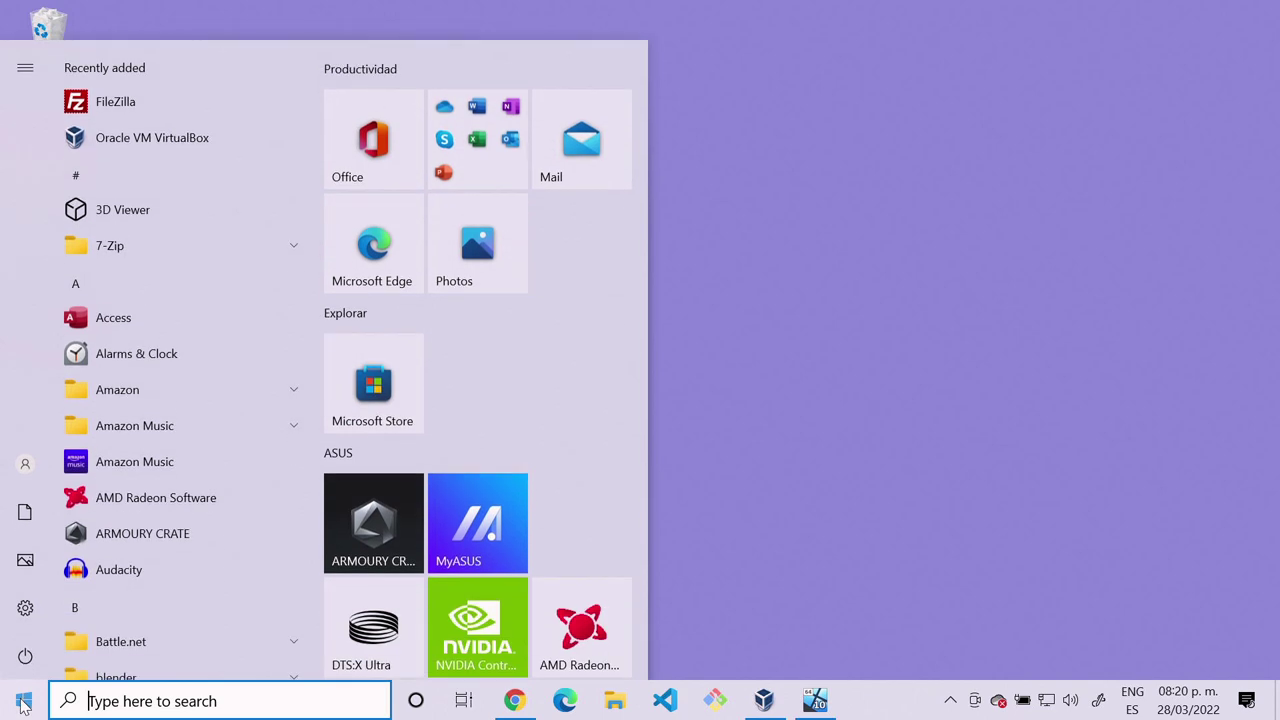
pyautogui.write('md')
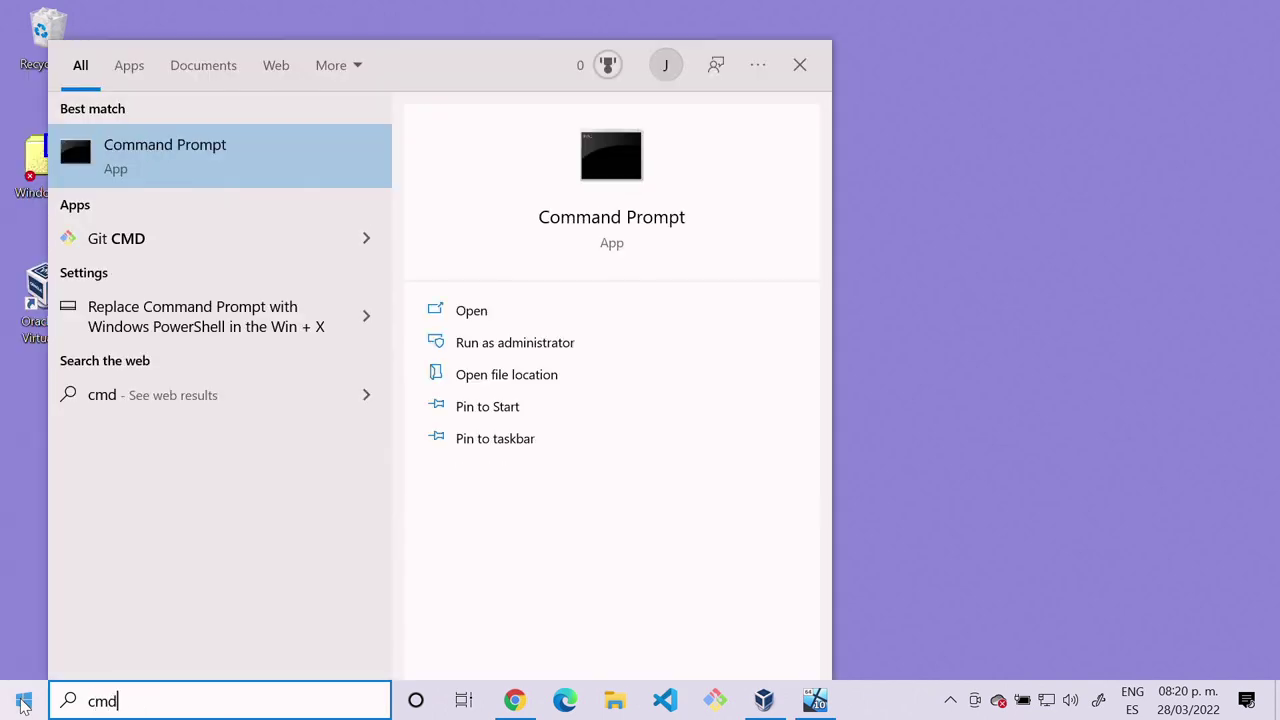
pyautogui.click(72, 122)
pyautogui.scroll(3, 106, 296)
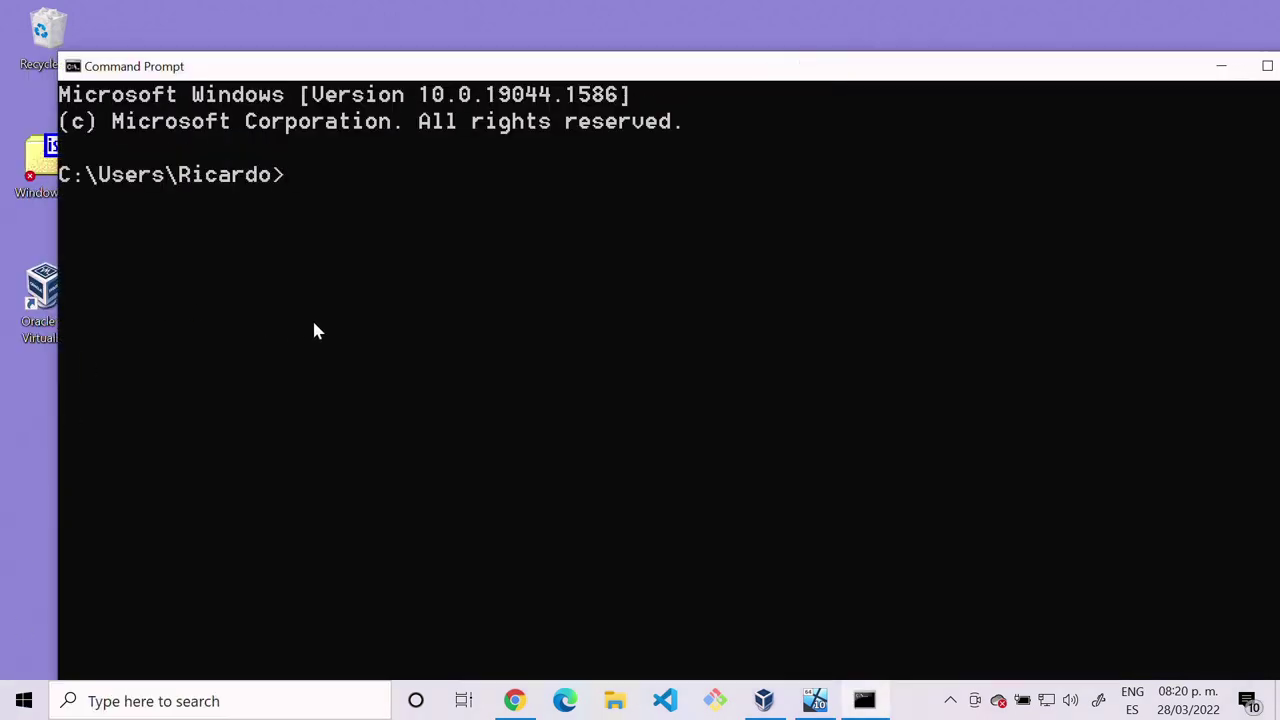
pyautogui.doubleClick(494, 70)
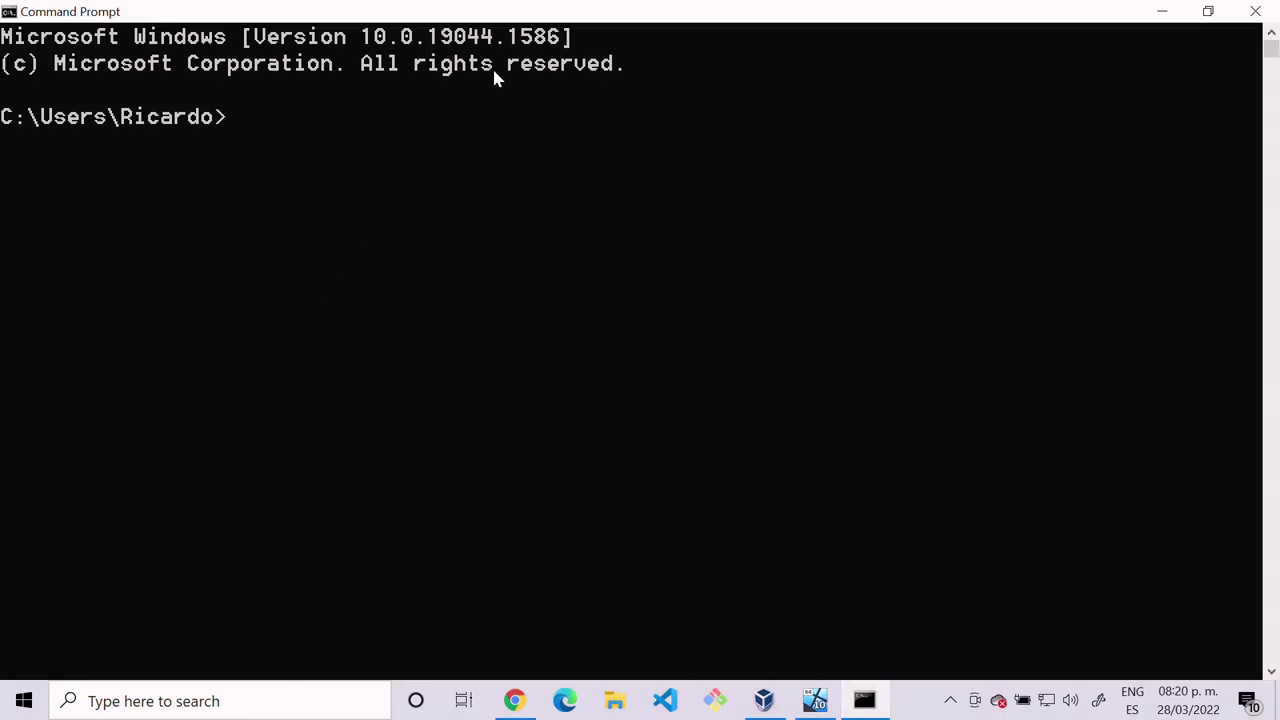
pyautogui.write('ping 192.16')
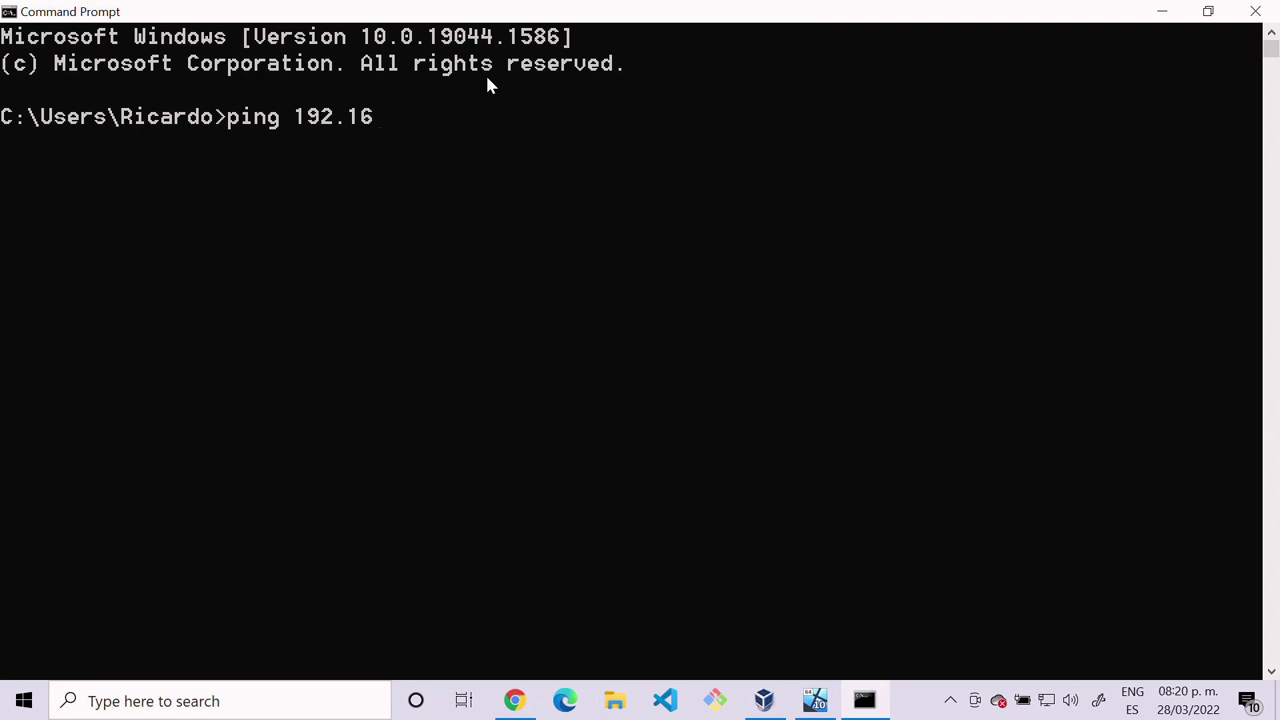
pyautogui.write('8.1.4')
pyautogui.press('Return')
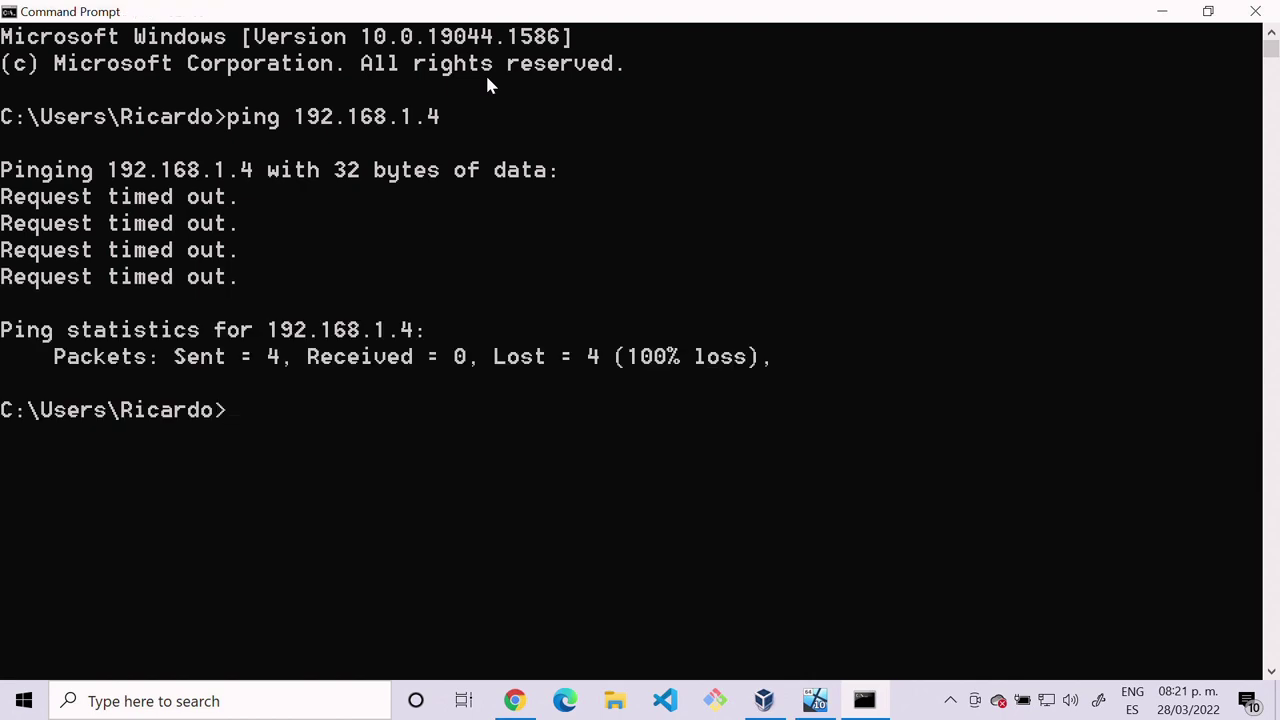
# Step: Review Adaptador 1's bridged network settings for Servidor Windows 10 in VirtualBox Manager, cancel without changes and minimize the manager
pyautogui.click(812, 697)
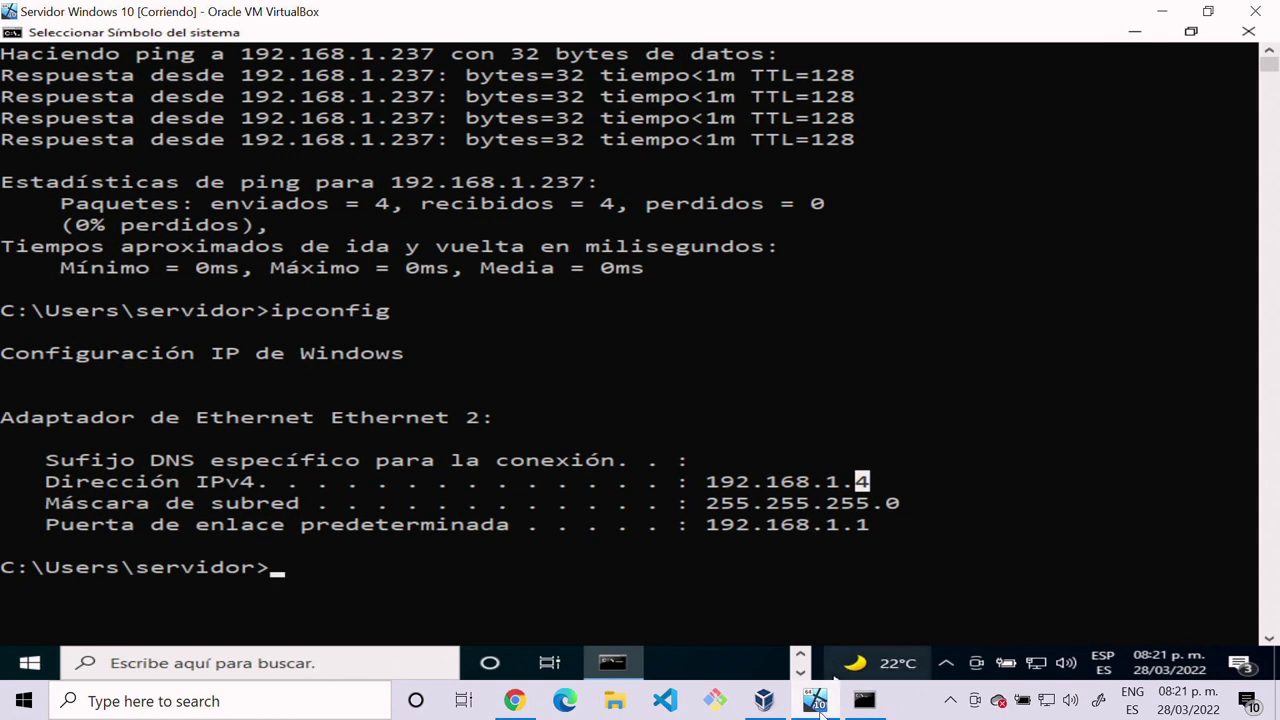
pyautogui.click(864, 699)
pyautogui.click(763, 699)
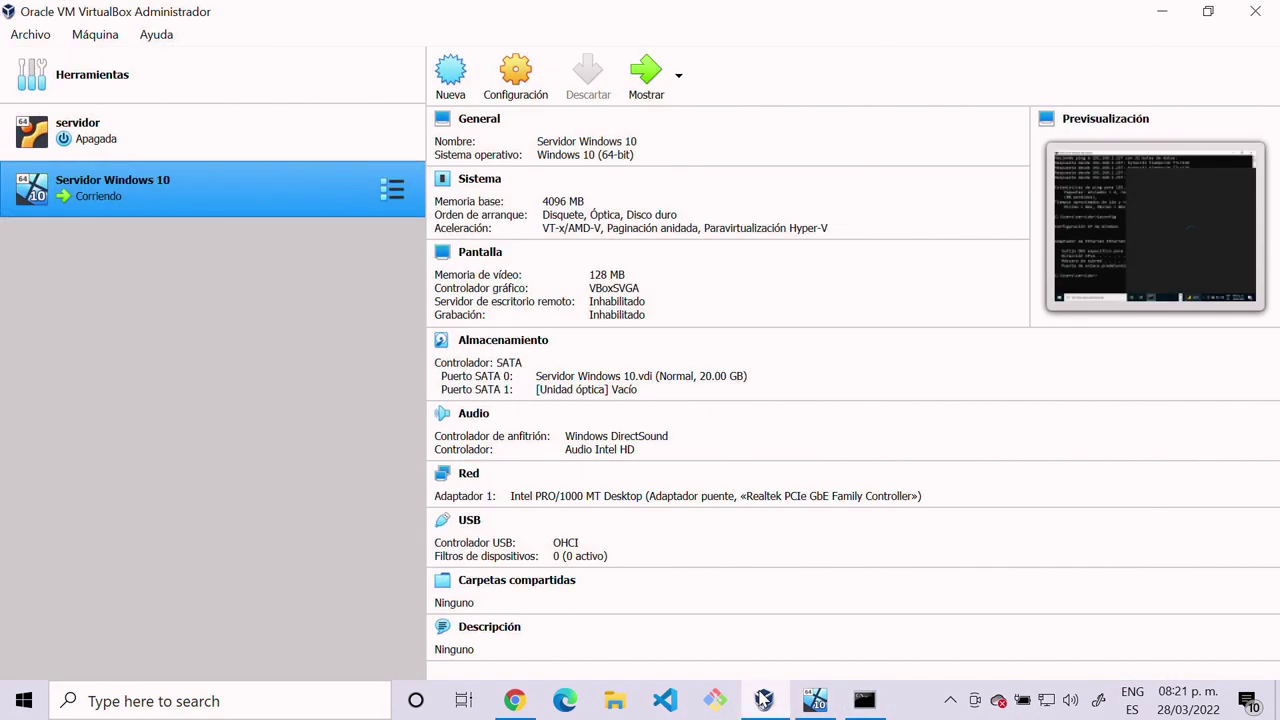
pyautogui.click(525, 86)
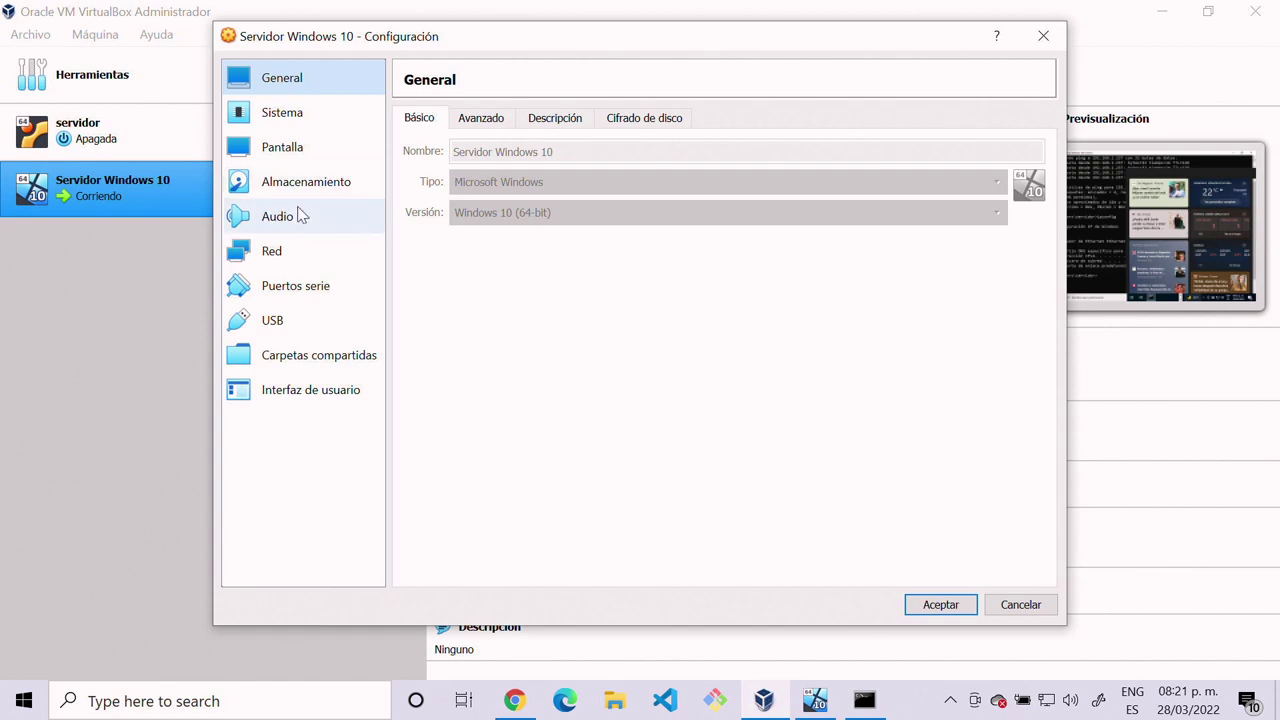
pyautogui.click(285, 254)
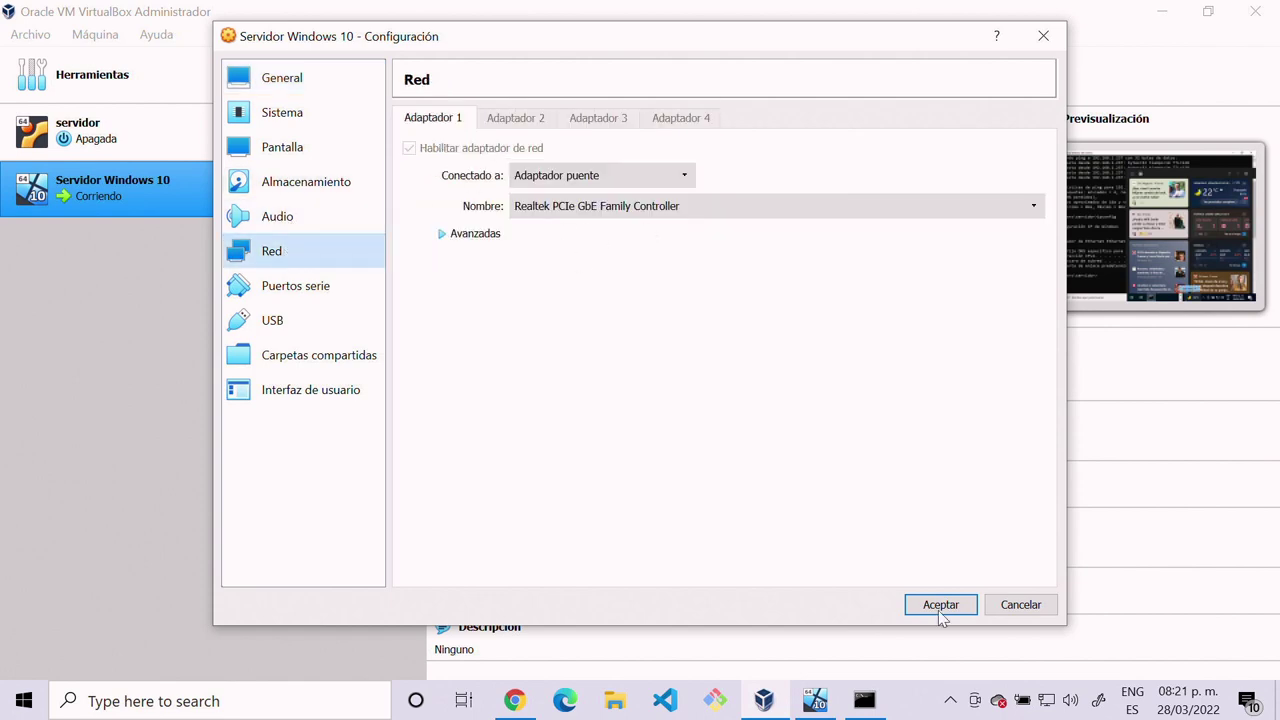
pyautogui.click(1021, 606)
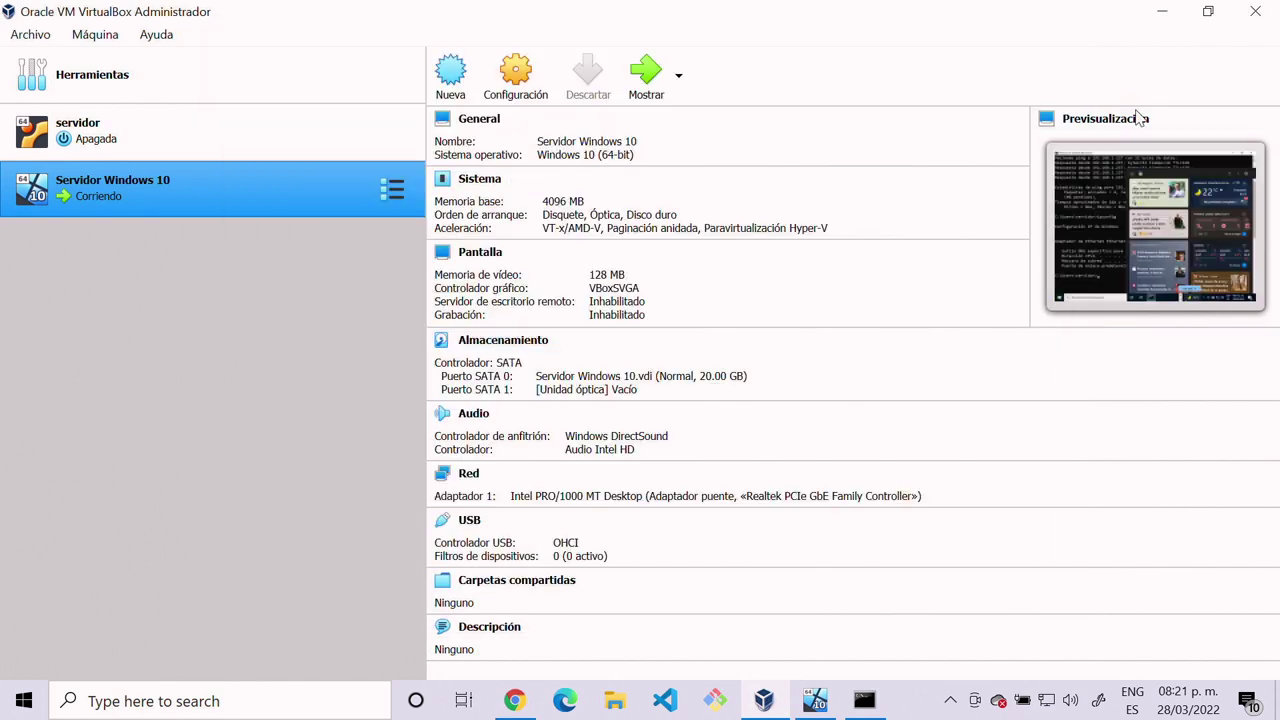
pyautogui.click(1161, 11)
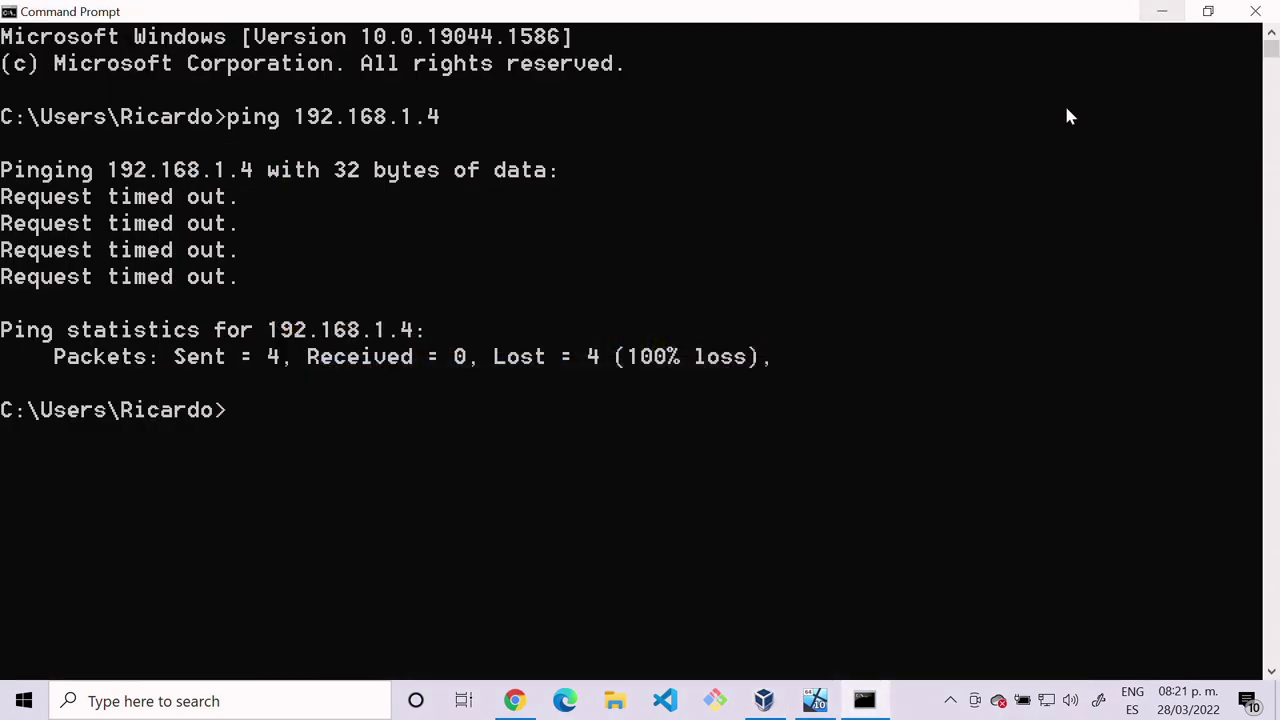
# Step: Minimize the host's Command Prompt, return to the virtual machine and close its Command Prompt, Network Connections and Settings windows
pyautogui.click(617, 489)
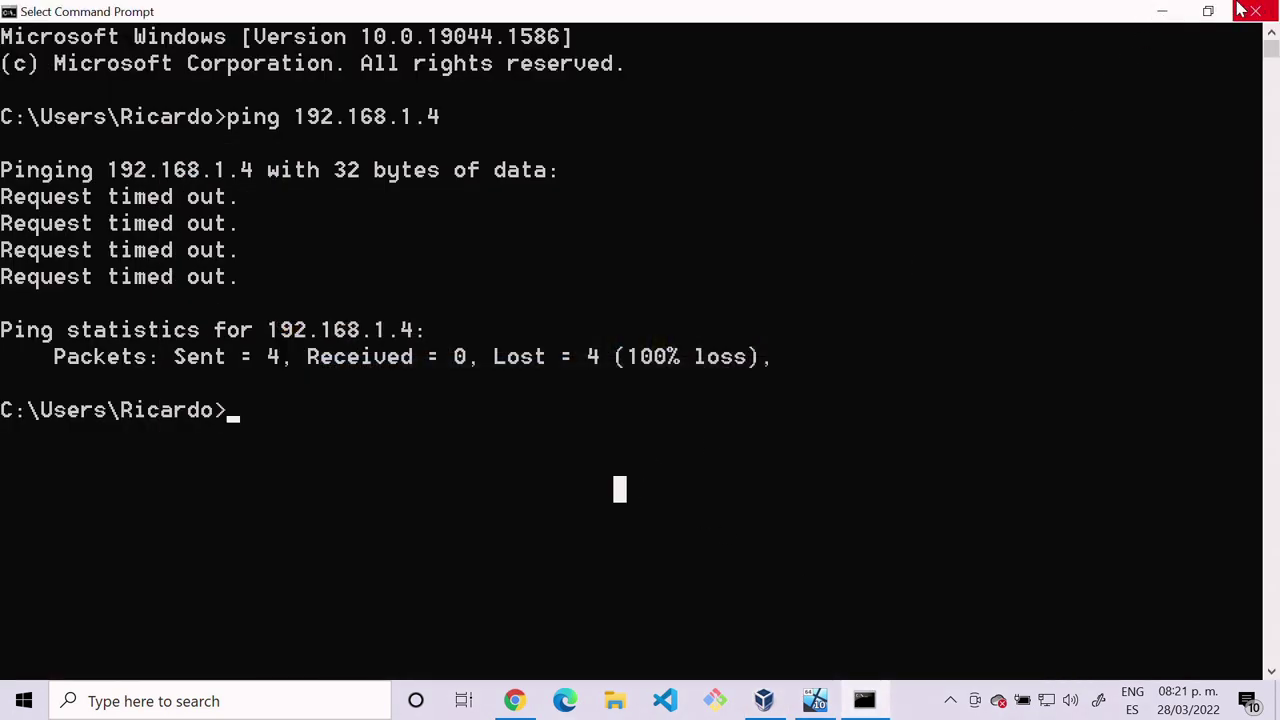
pyautogui.click(1161, 11)
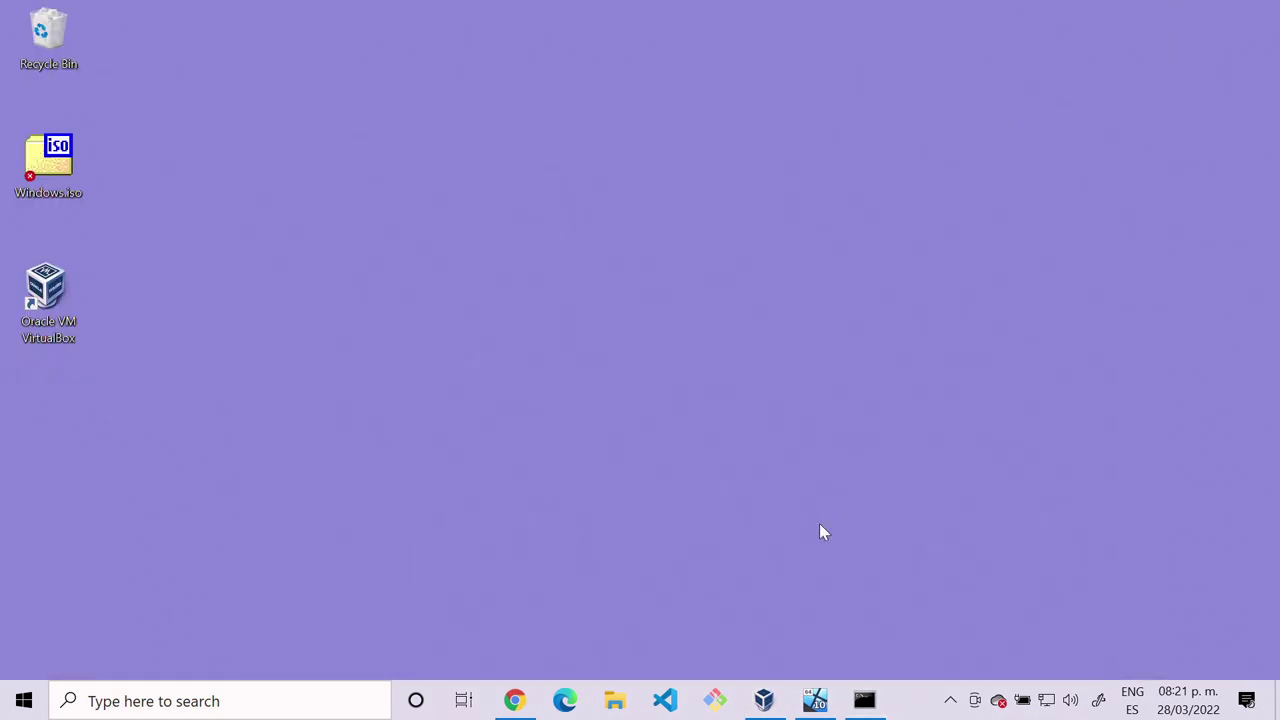
pyautogui.click(817, 703)
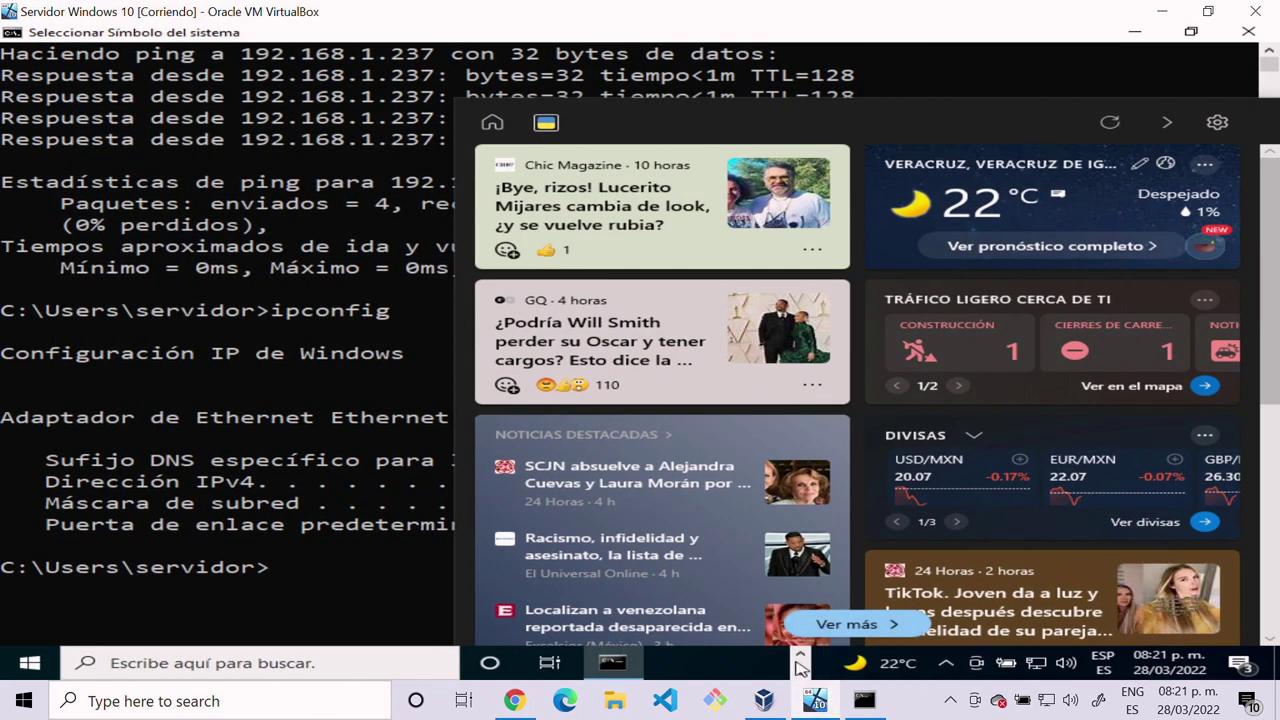
pyautogui.rightClick(862, 670)
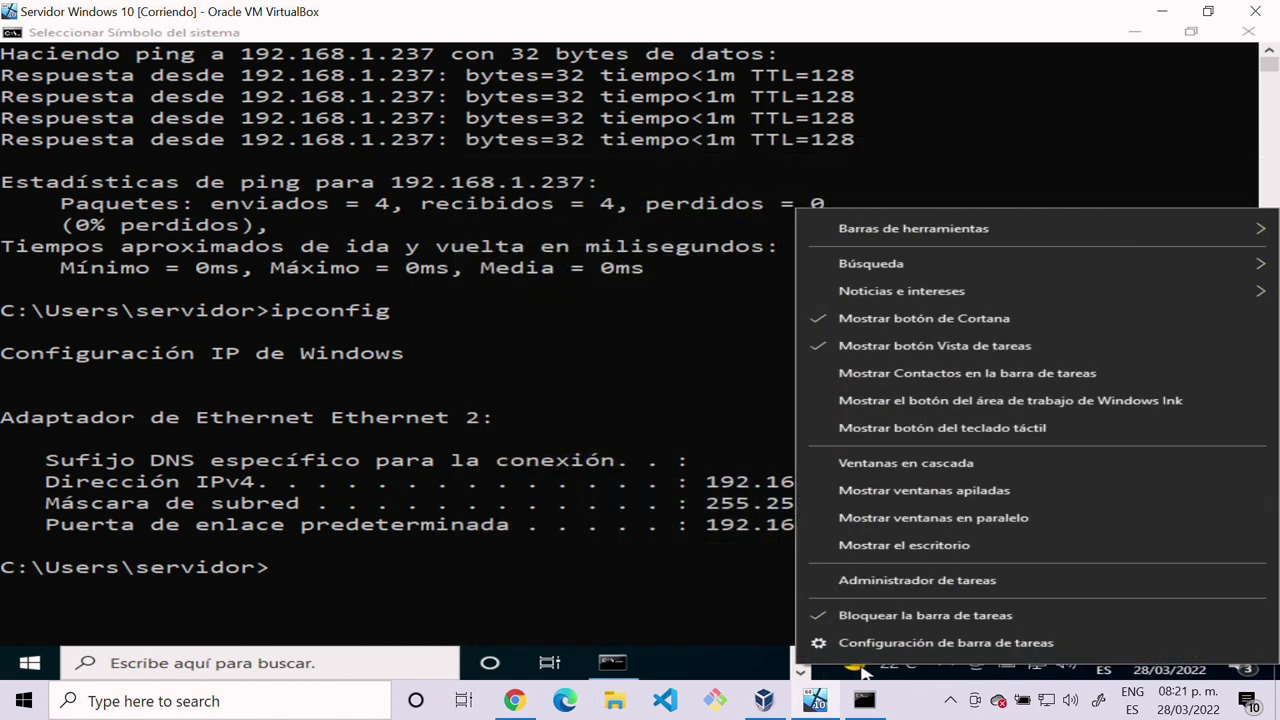
pyautogui.click(858, 668)
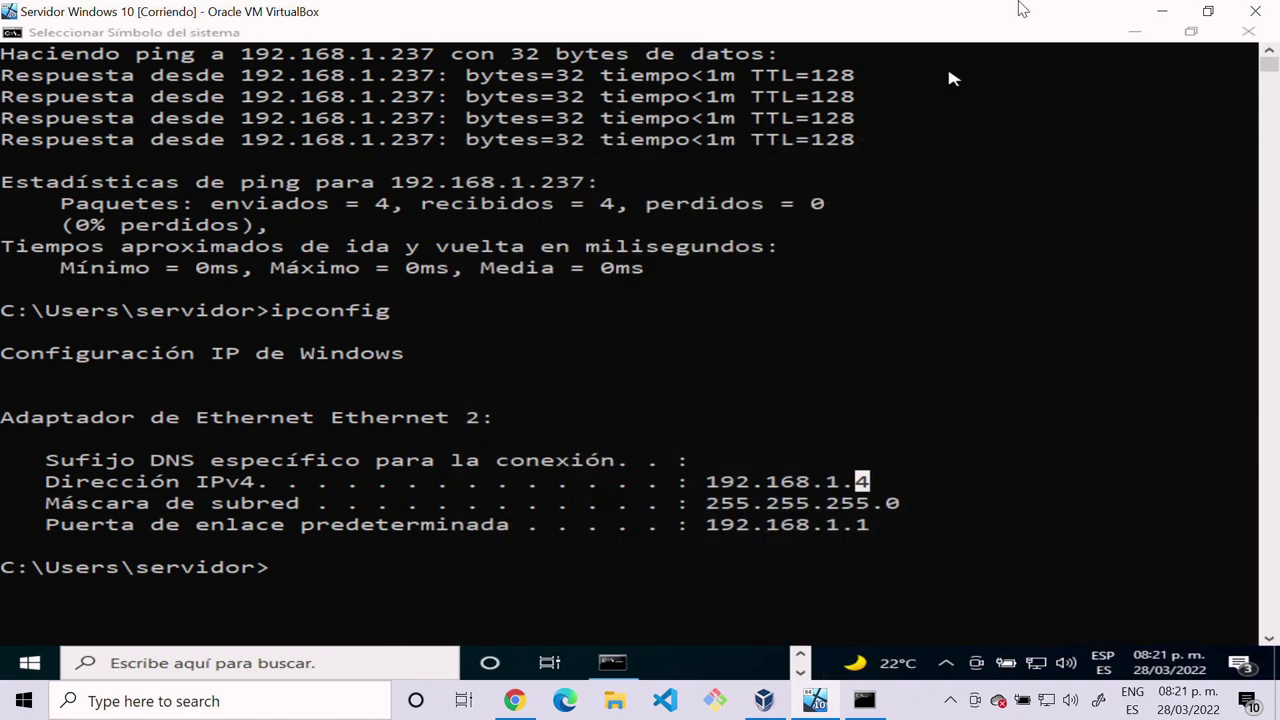
pyautogui.click(775, 405)
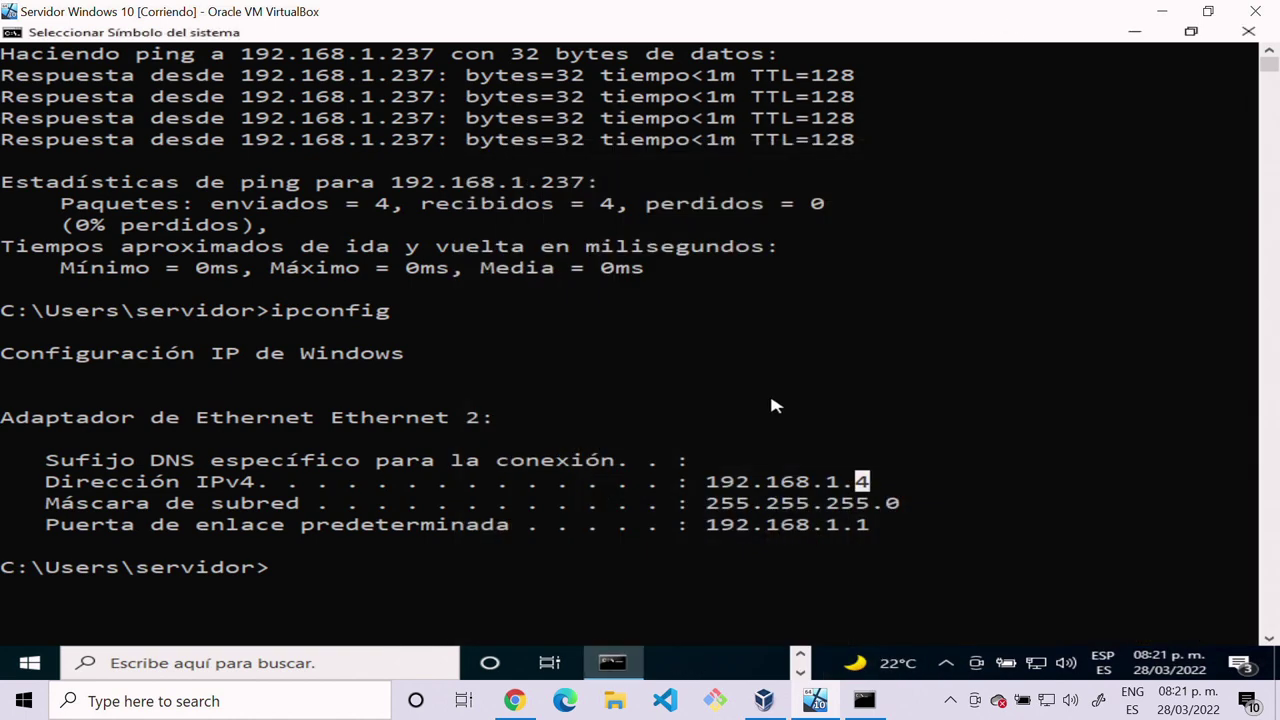
pyautogui.click(1249, 33)
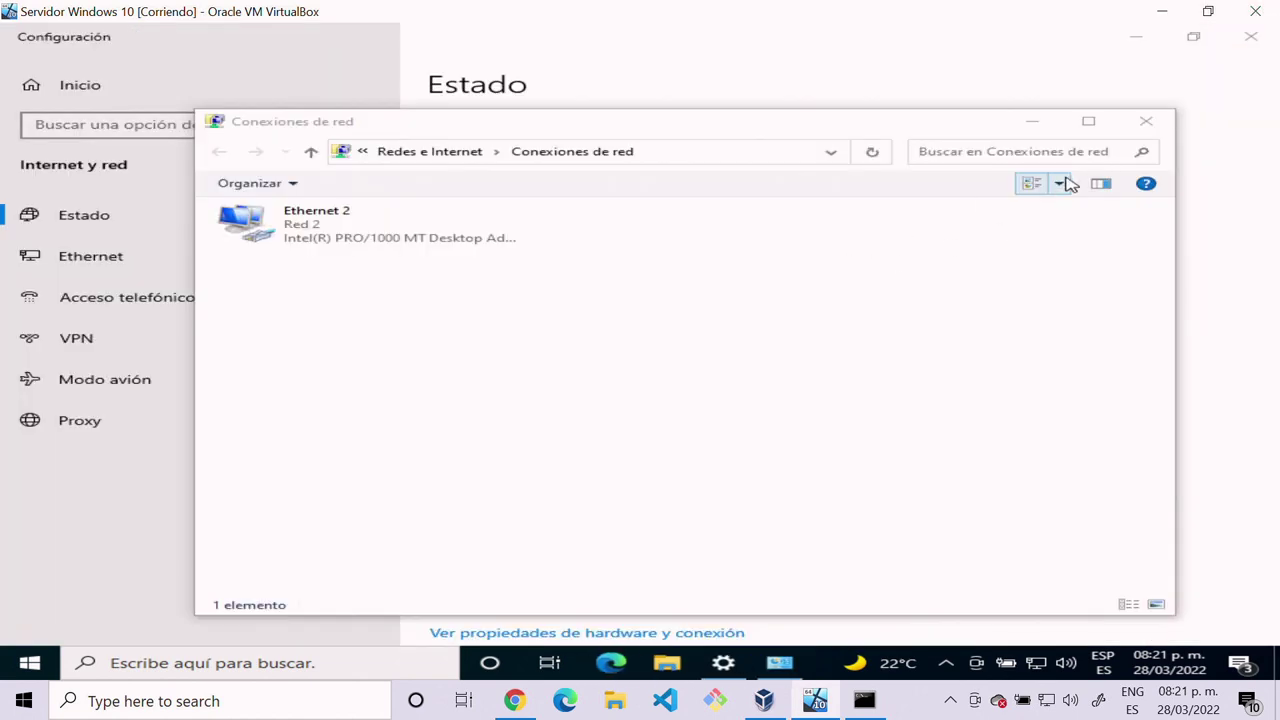
pyautogui.click(1165, 124)
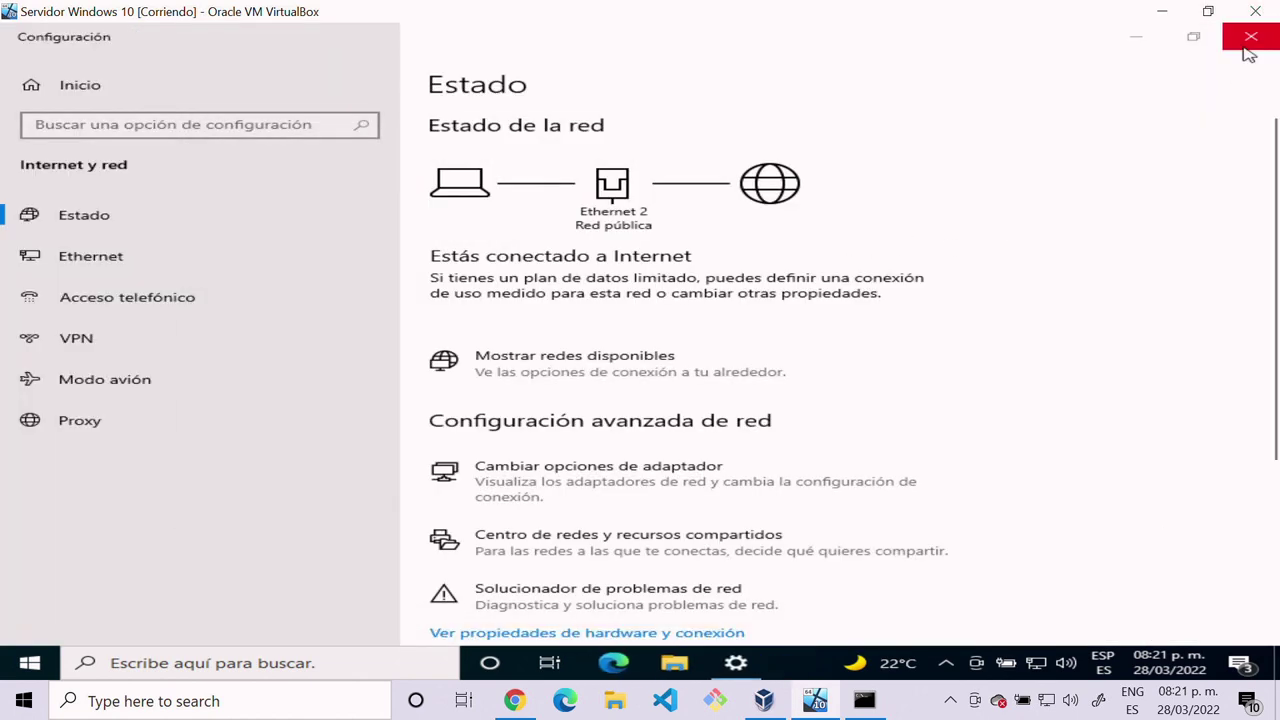
pyautogui.click(1250, 40)
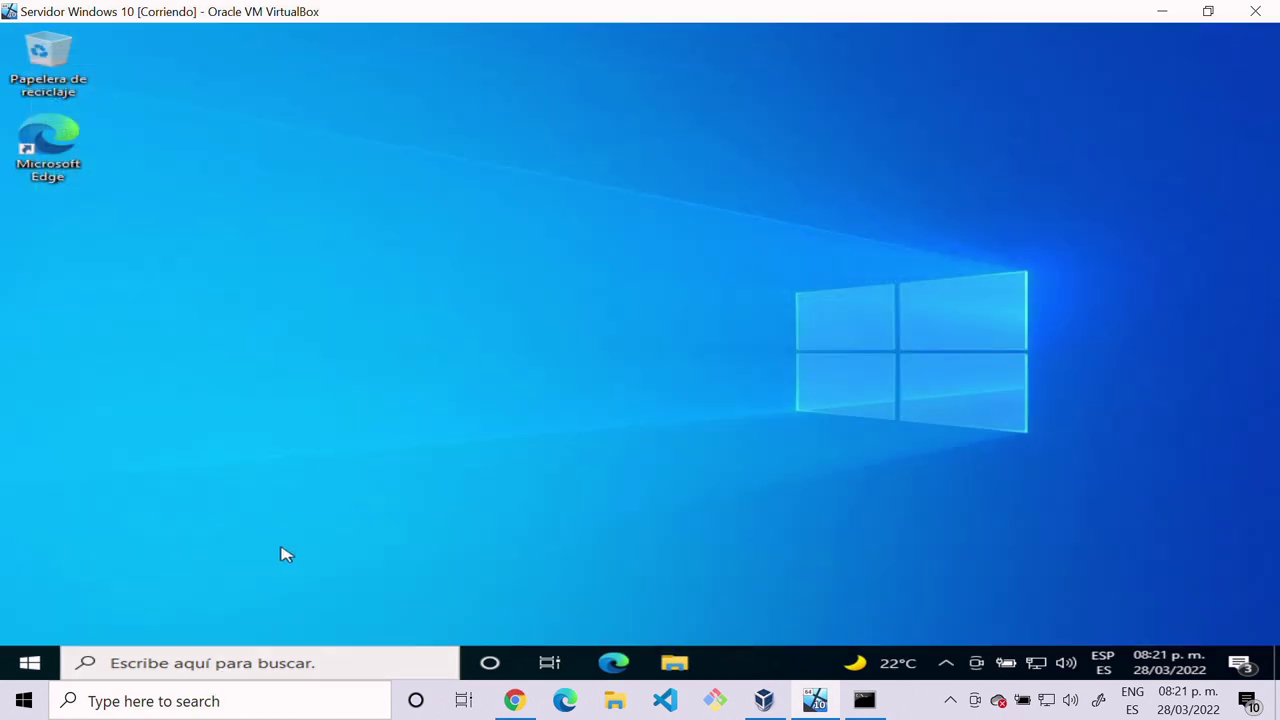
# Step: Search the guest for "firewall", open Firewall de Windows Defender maximized and expand the private networks details
pyautogui.click(256, 668)
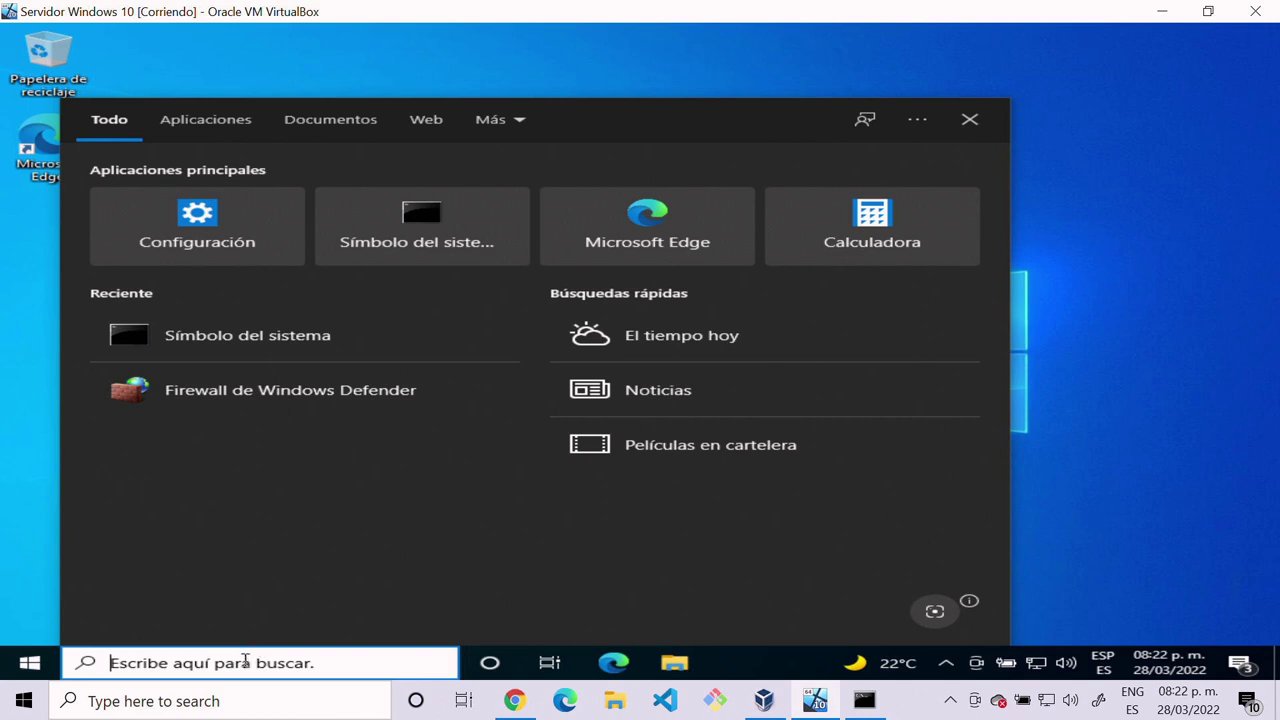
pyautogui.write('firew')
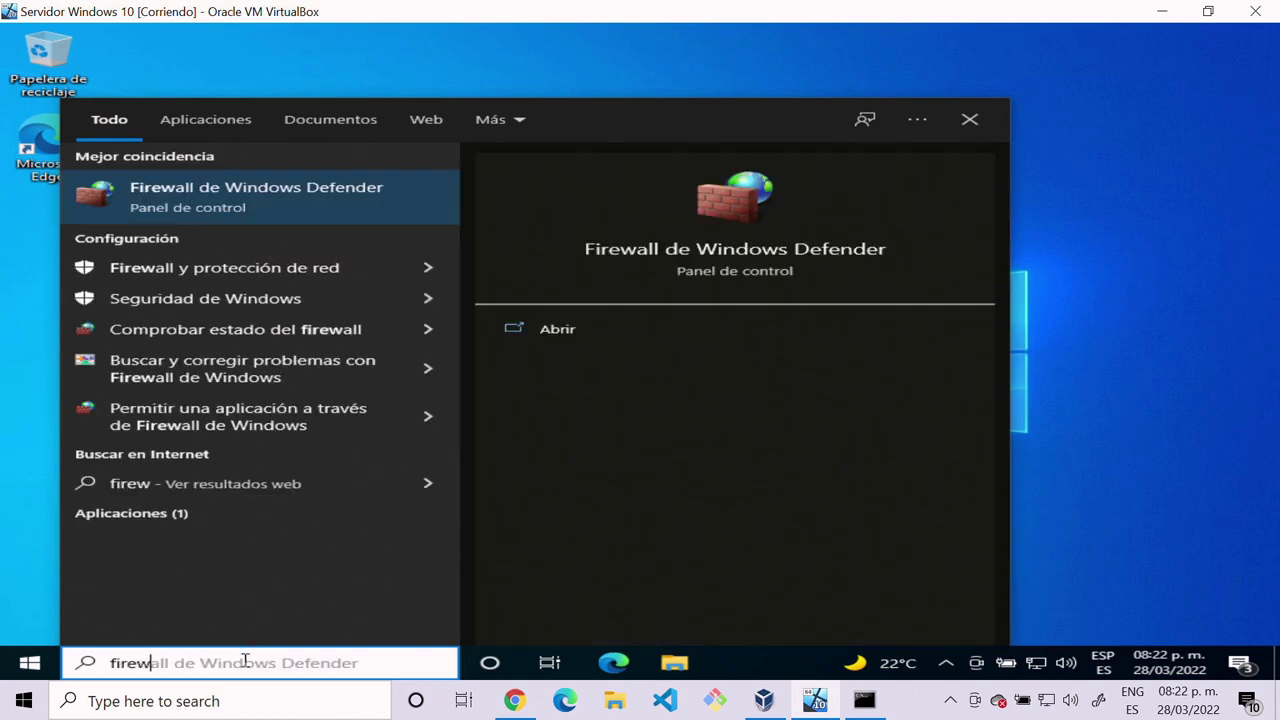
pyautogui.write('al')
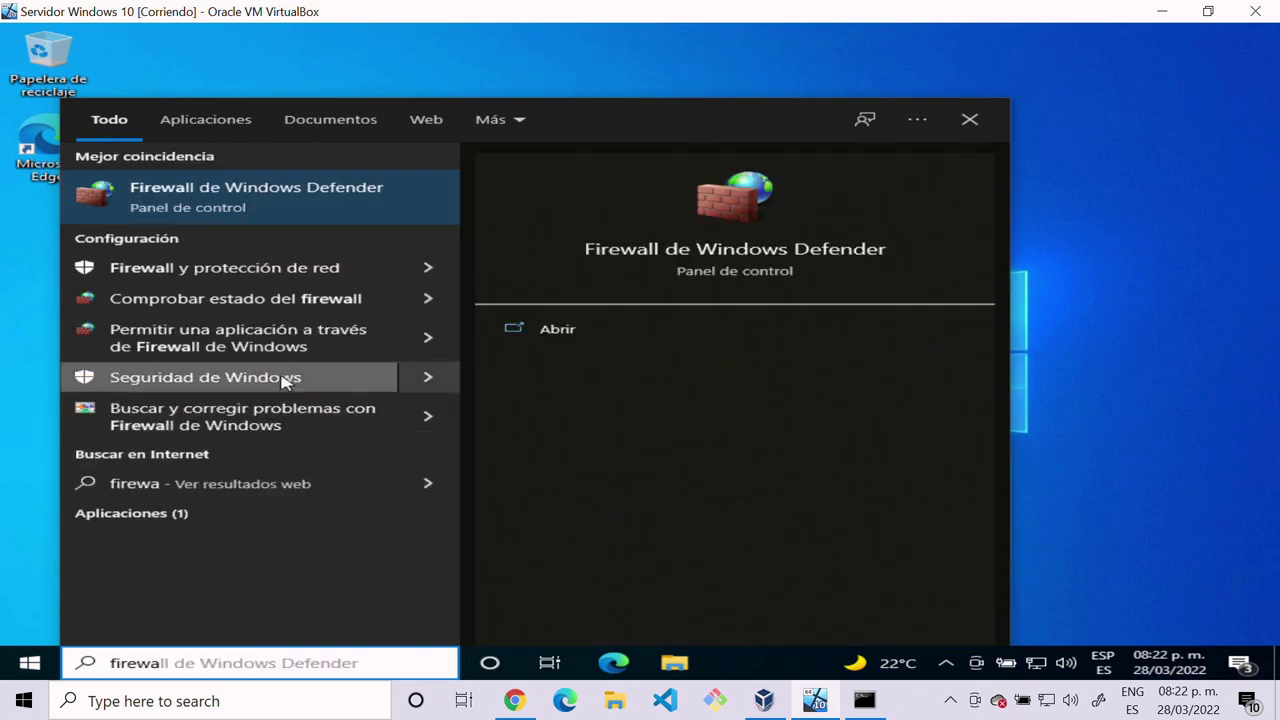
pyautogui.click(224, 212)
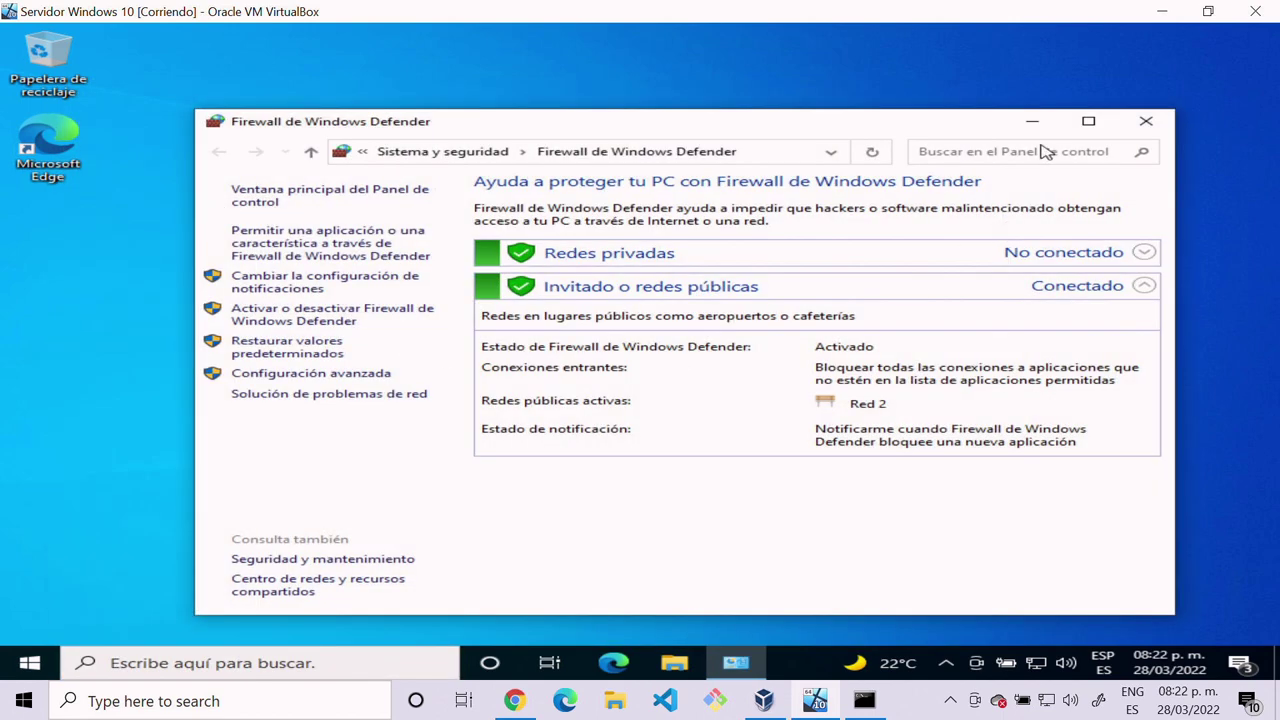
pyautogui.click(1088, 121)
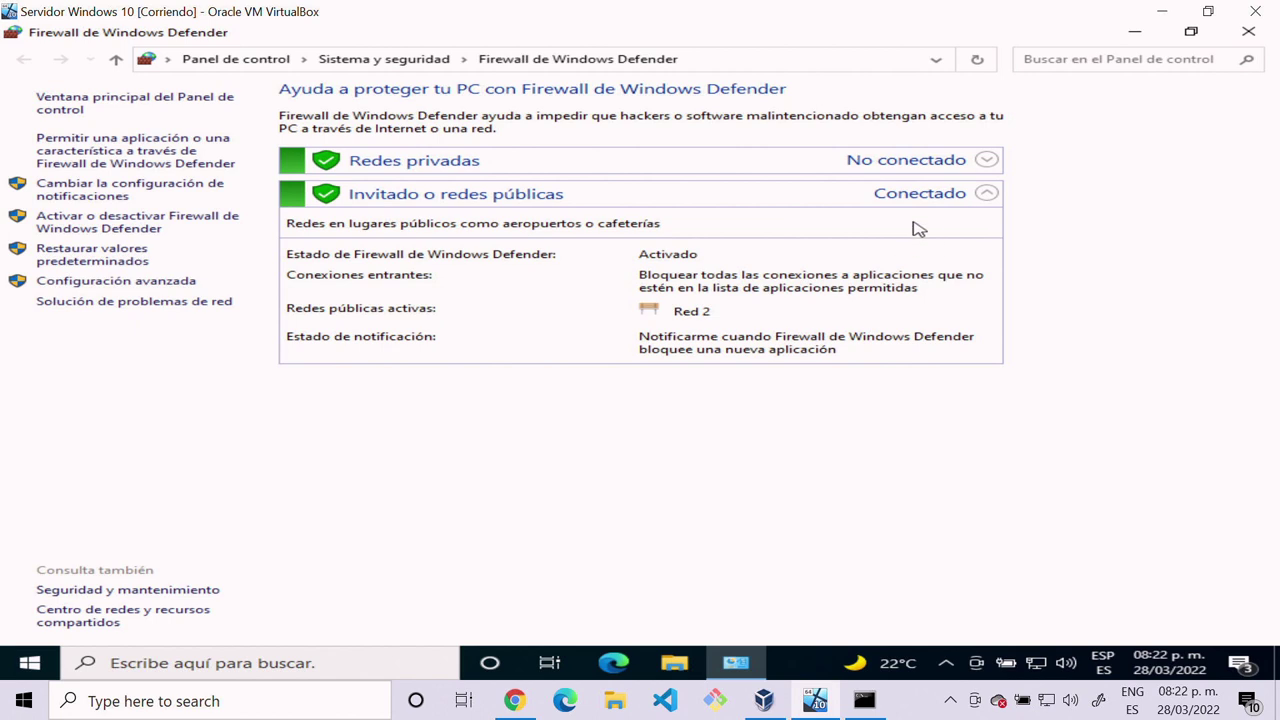
pyautogui.click(986, 160)
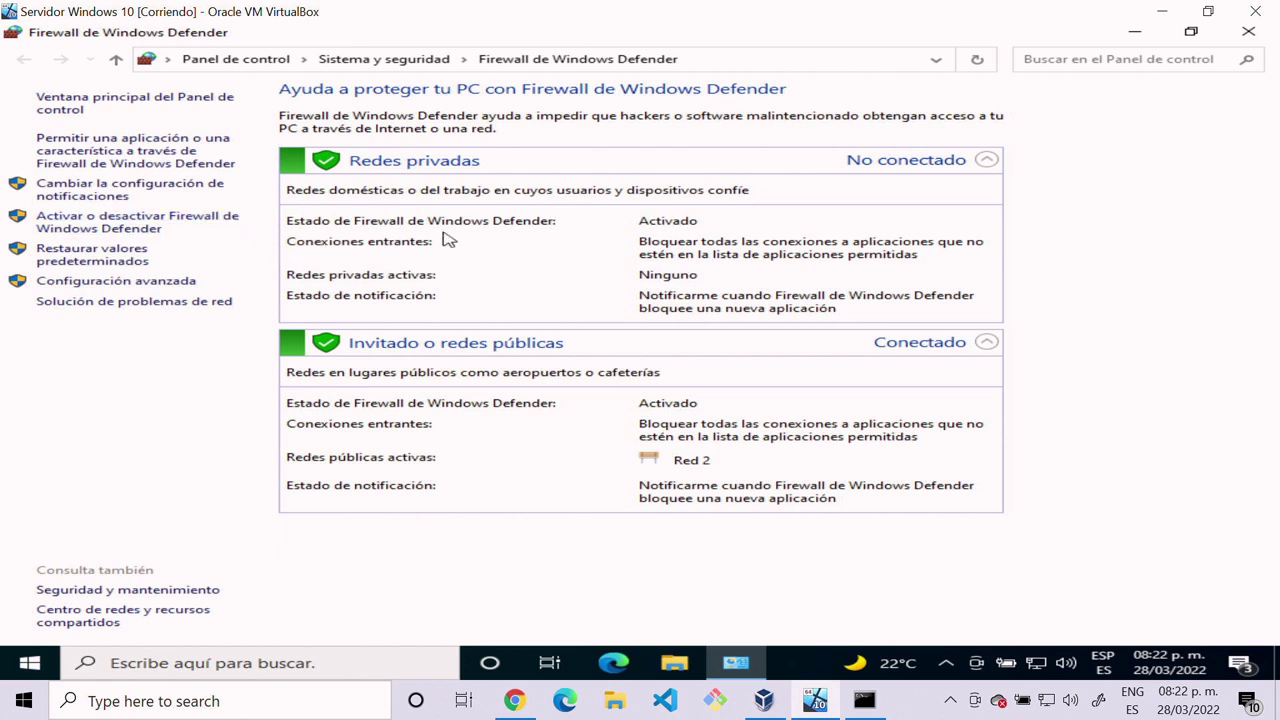
# Step: Turn off Windows Defender Firewall for both private and public networks in the guest, dismiss the security notification and close the window
pyautogui.click(124, 232)
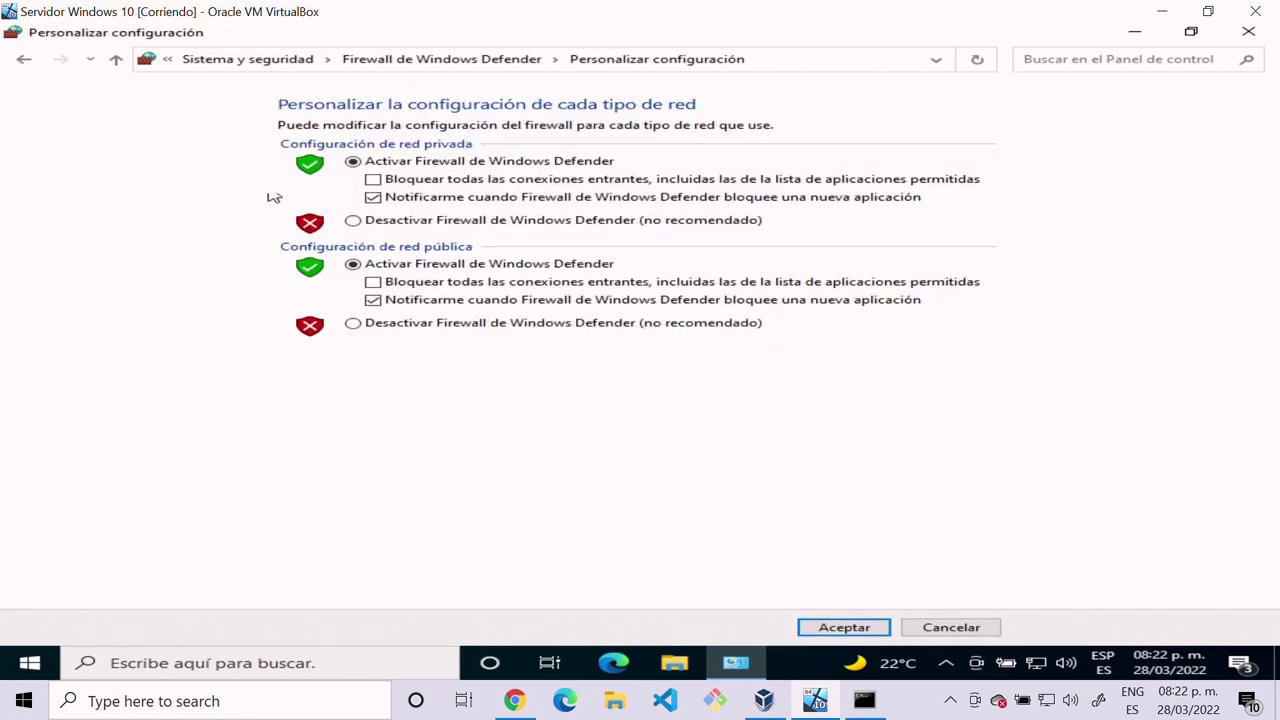
pyautogui.click(355, 224)
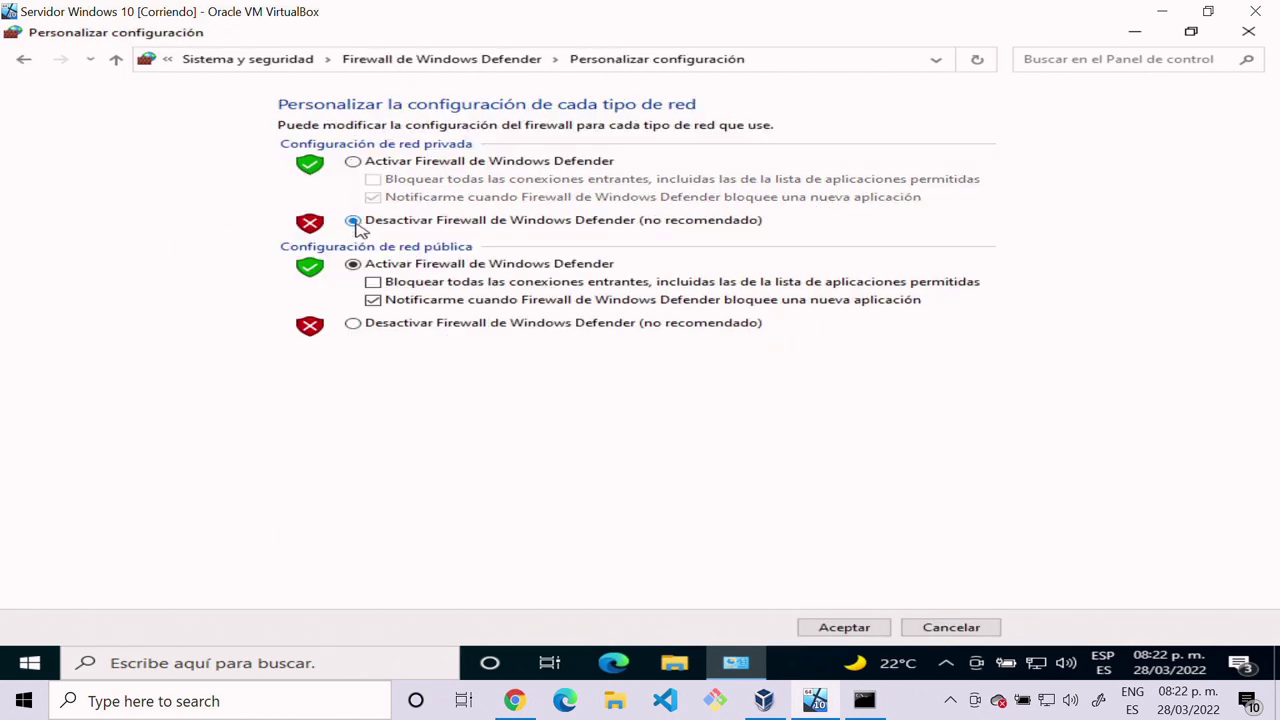
pyautogui.click(355, 328)
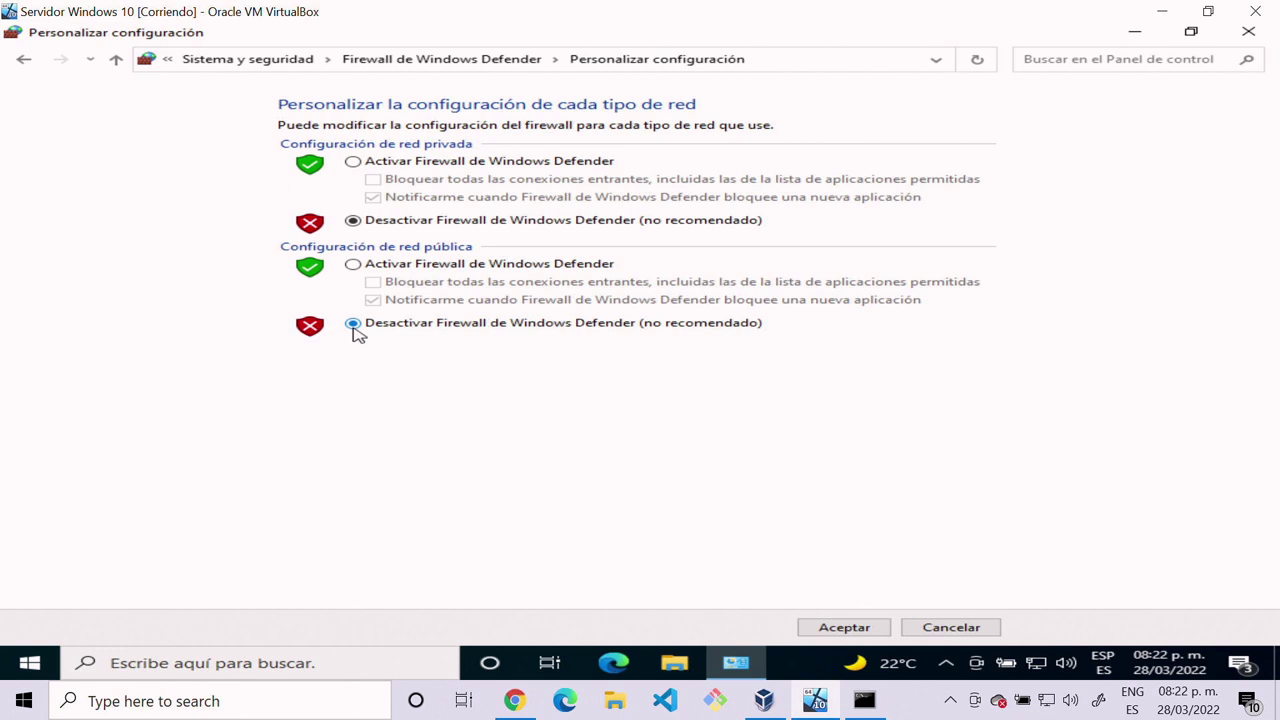
pyautogui.click(836, 630)
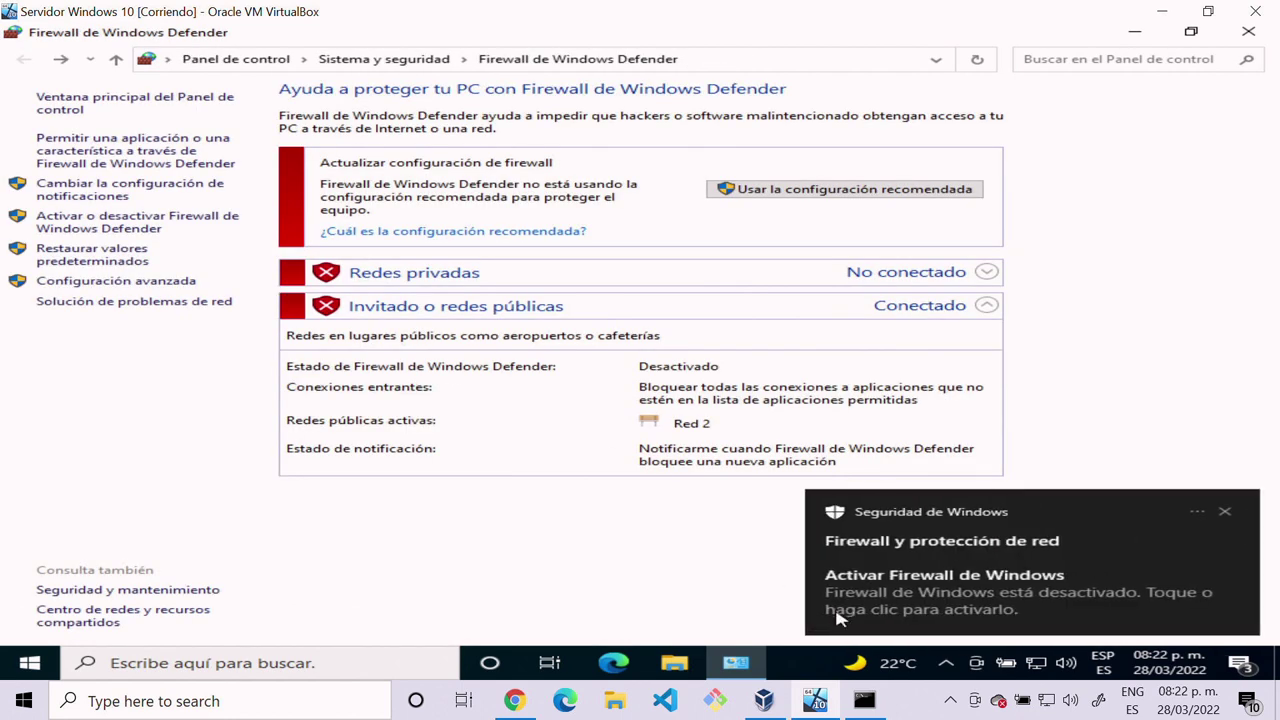
pyautogui.click(1226, 513)
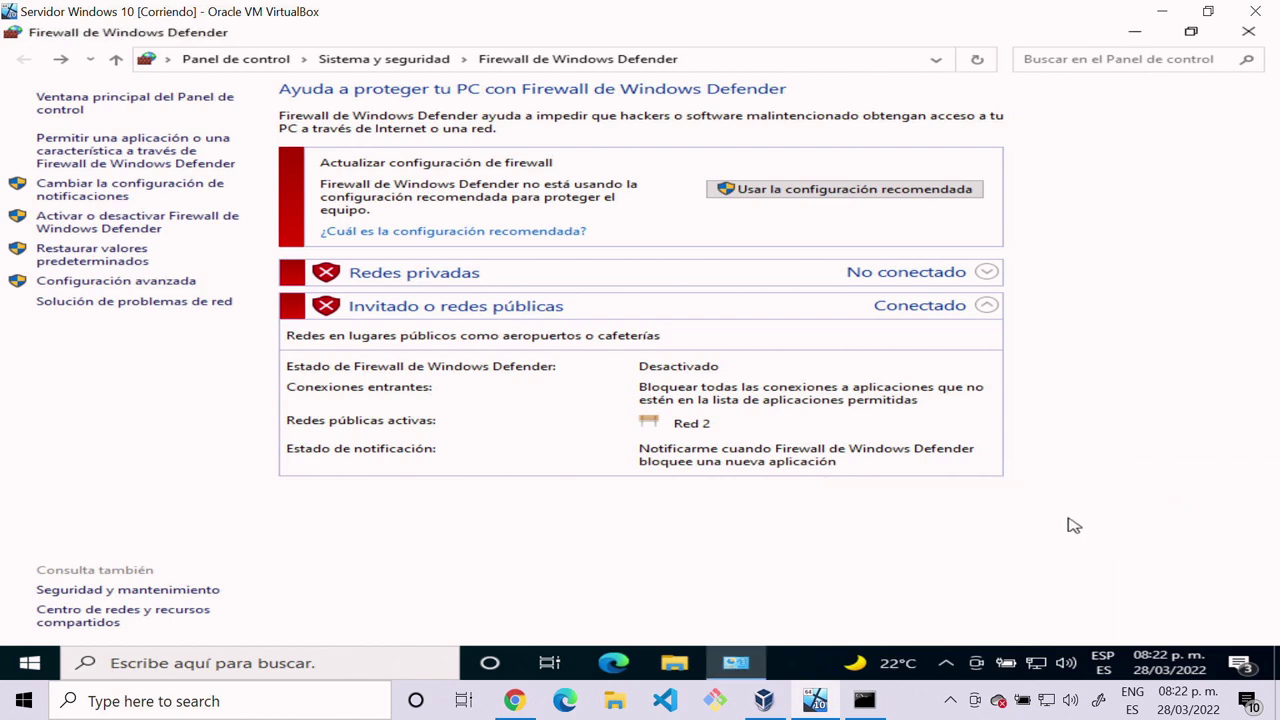
pyautogui.click(1248, 33)
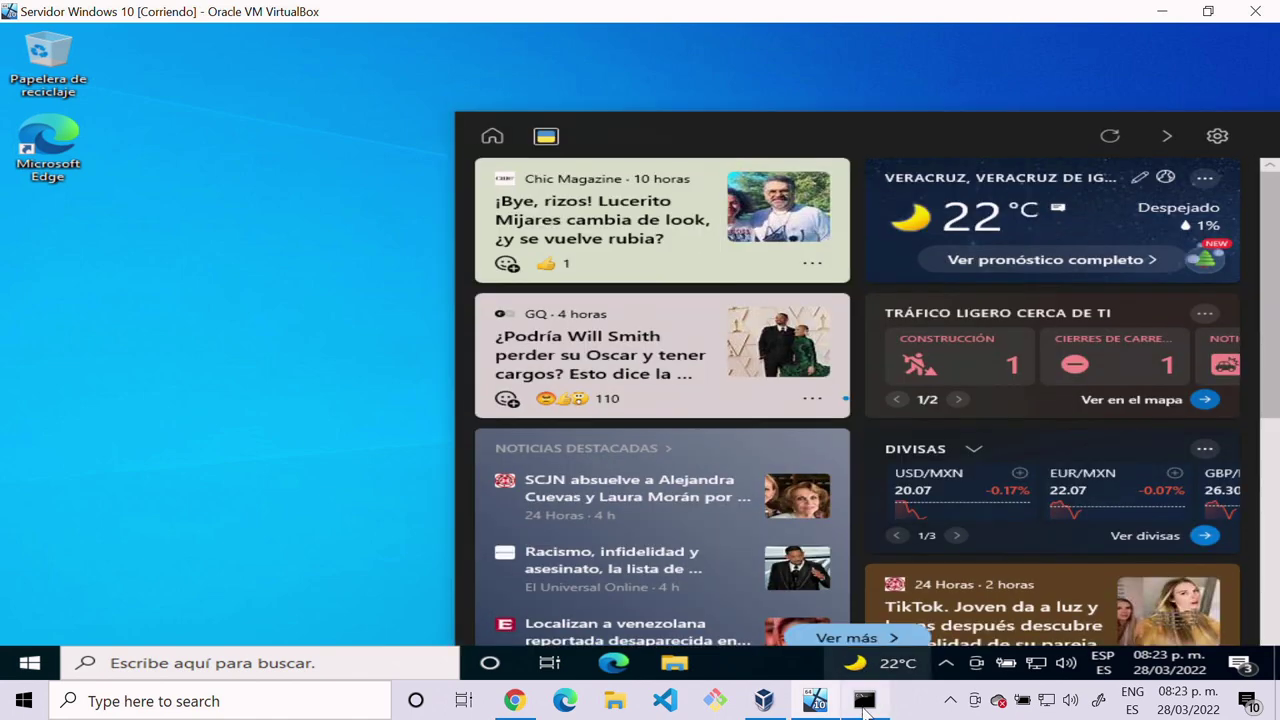
# Step: Minimize the virtual machine and ping the guest at 192.168.1.4 again from the host's Command Prompt
pyautogui.moveTo(860, 664)
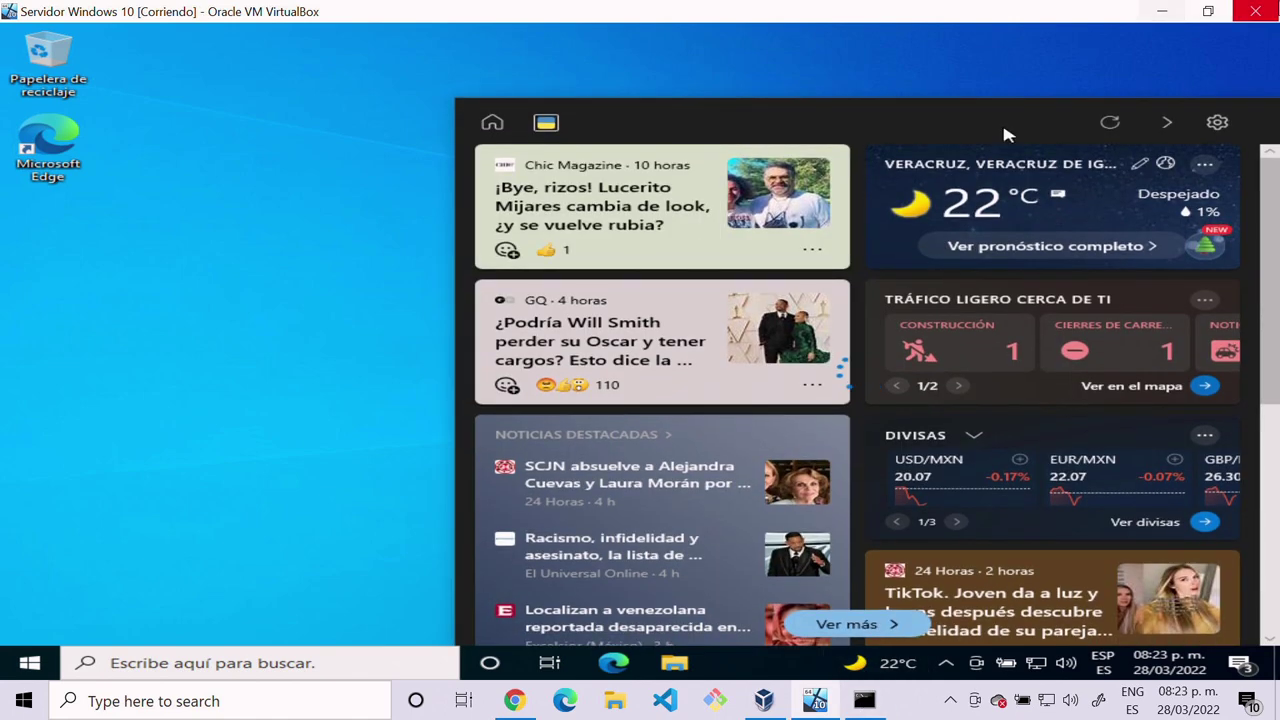
pyautogui.click(1164, 12)
pyautogui.click(753, 140)
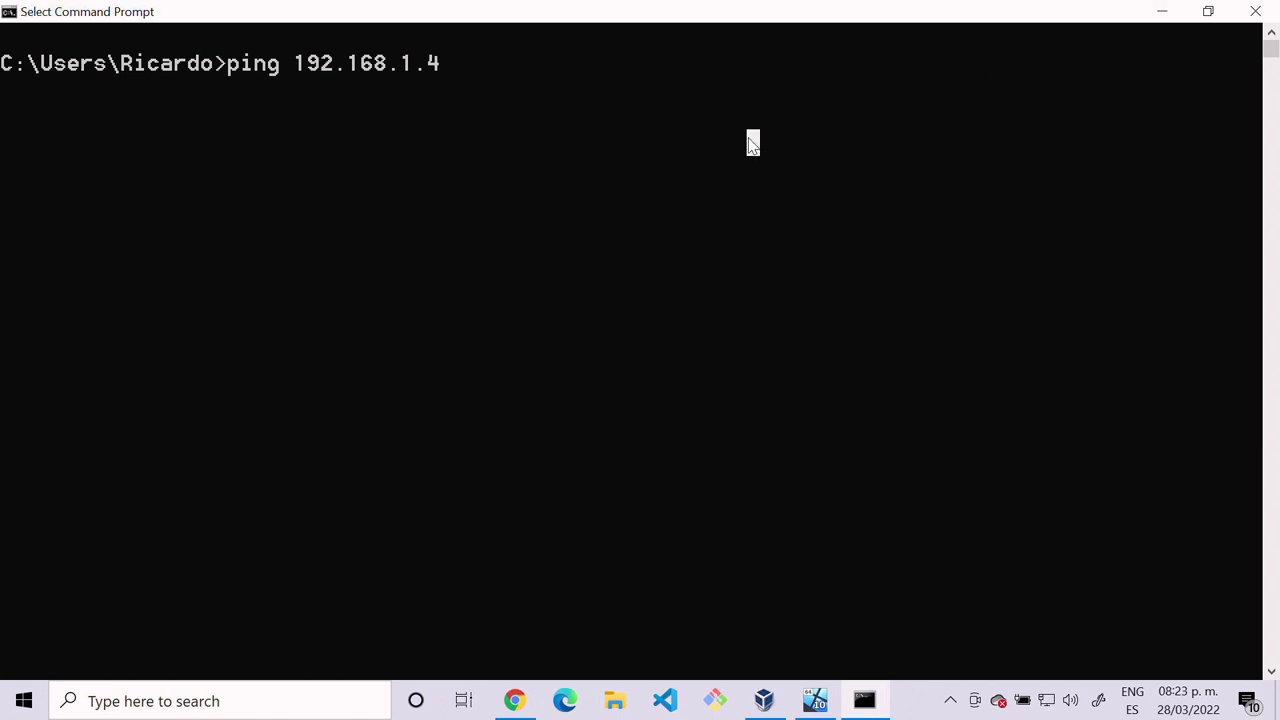
pyautogui.click(660, 117)
pyautogui.press('Escape')
pyautogui.press('Return')
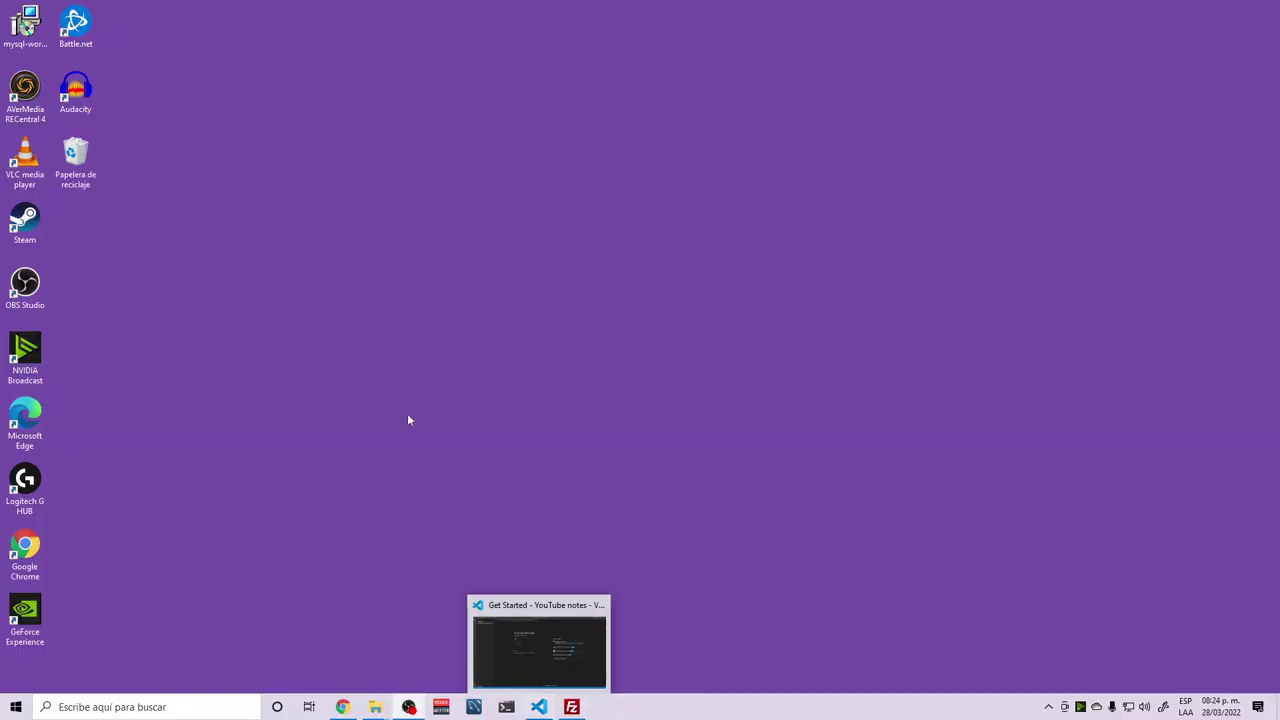
# Step: Set the second computer's display scaling to 150% in its display settings and close the Settings window
pyautogui.rightClick(439, 393)
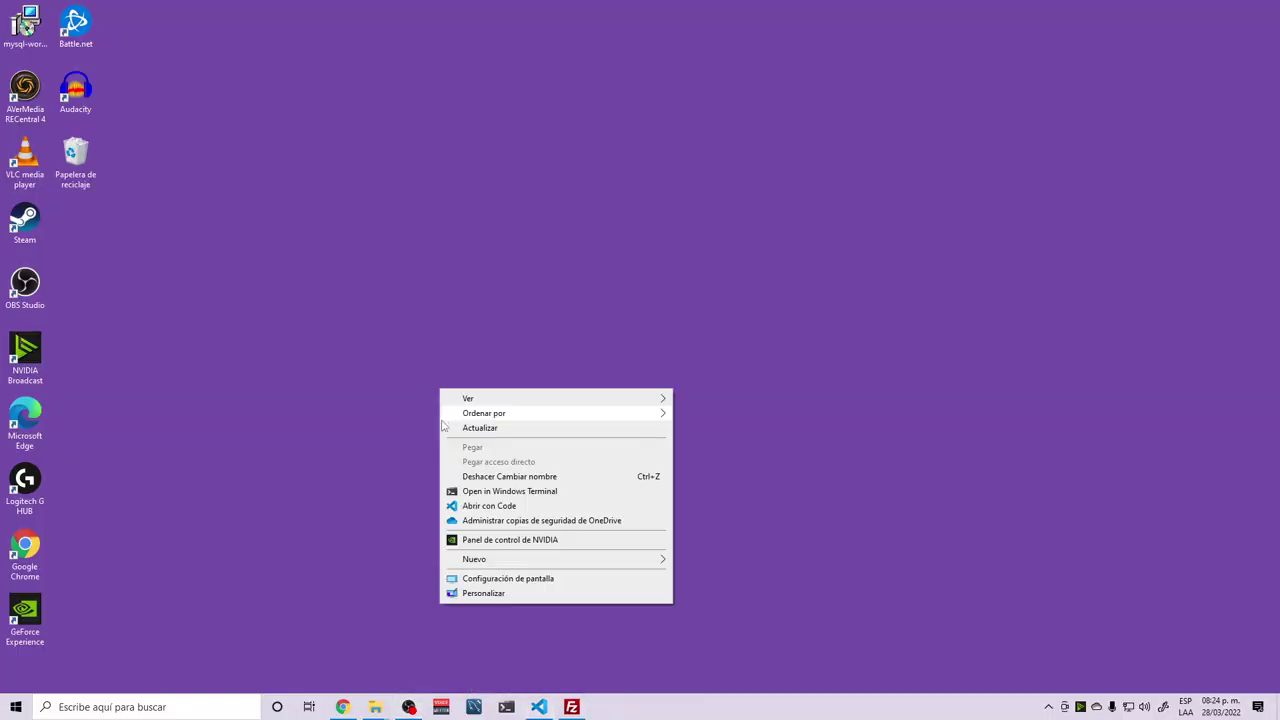
pyautogui.click(495, 576)
pyautogui.scroll(-3, 380, 480)
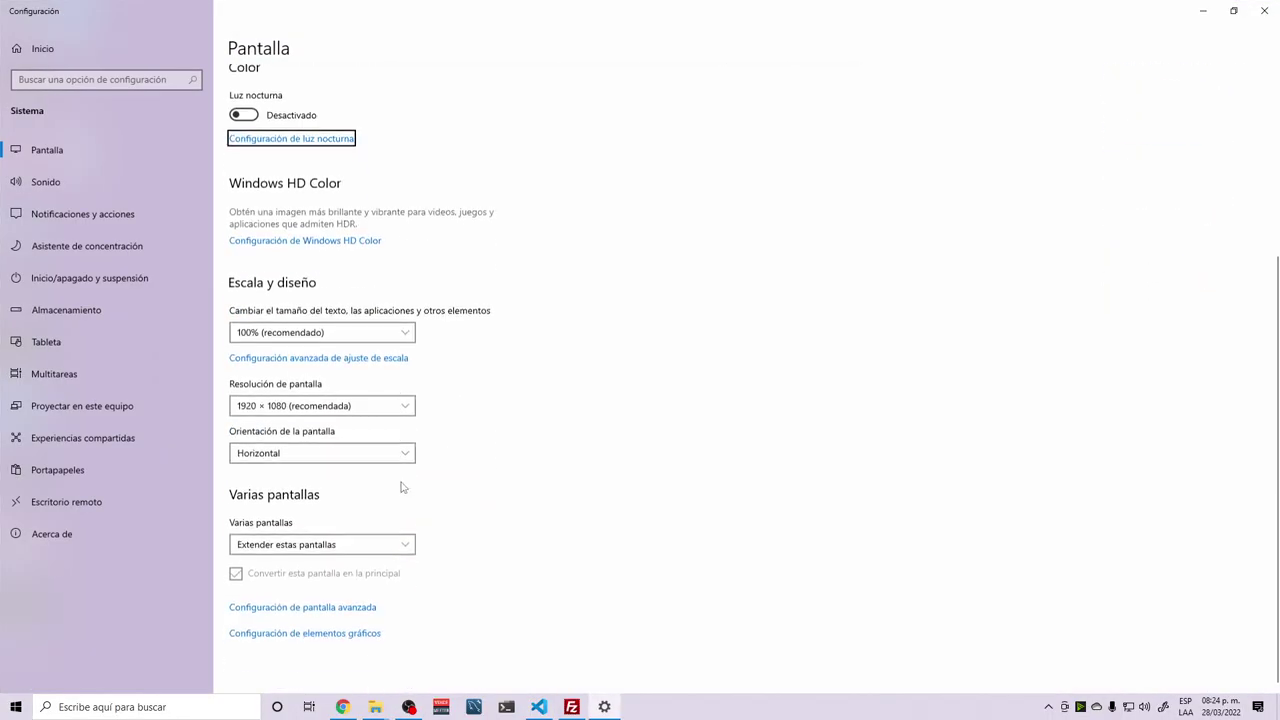
pyautogui.click(321, 338)
pyautogui.click(296, 380)
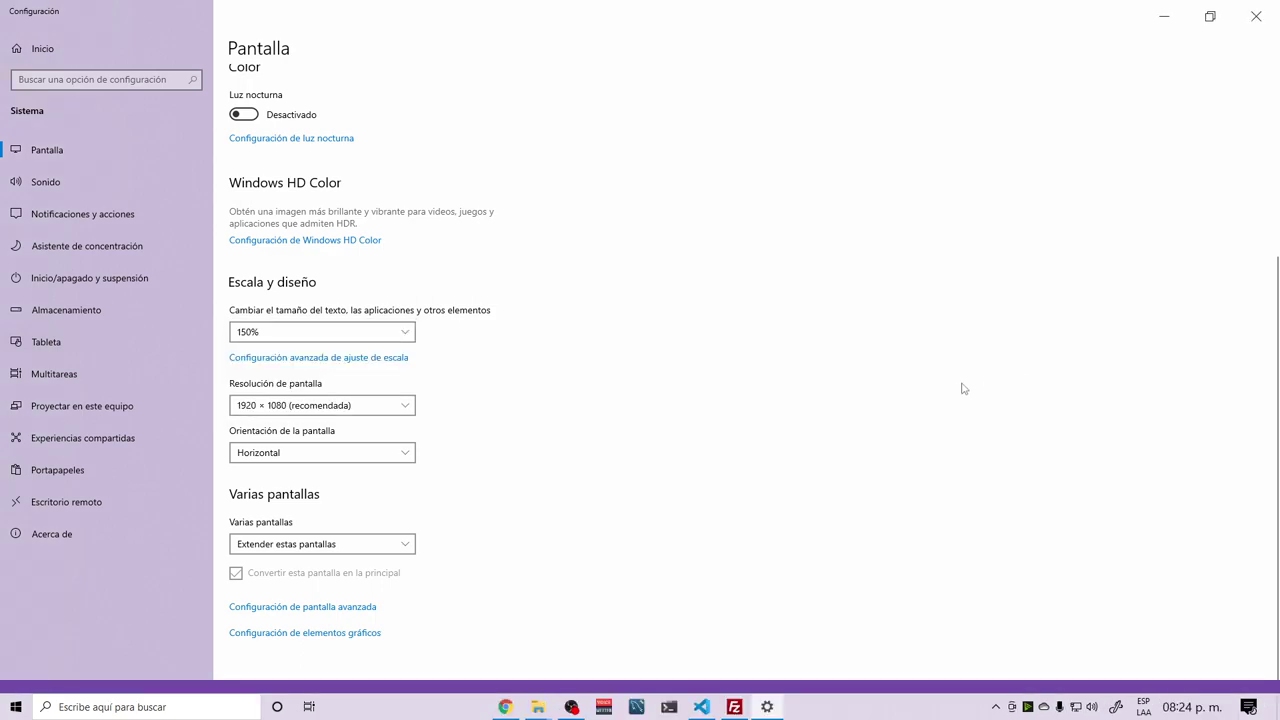
pyautogui.hotkey('alt', 'F4')
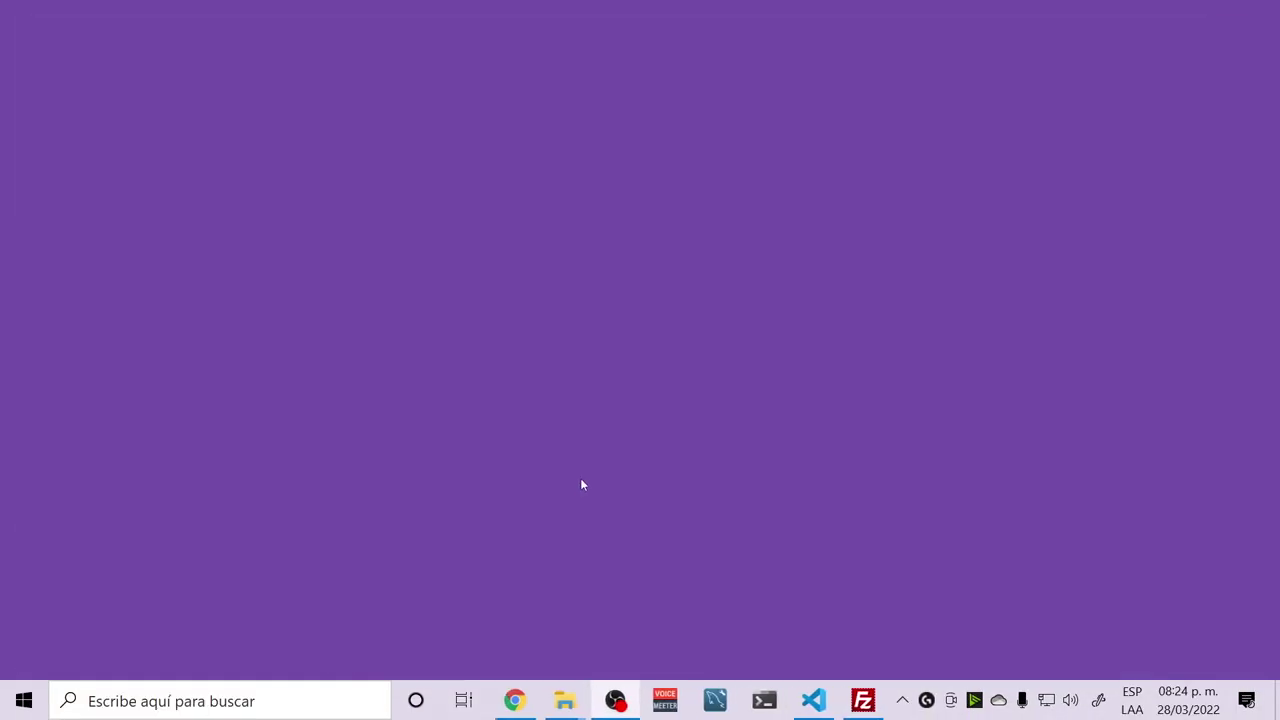
# Step: Open a maximized Ubuntu terminal on the second computer and ping the virtual machine at 192.168.1.4
pyautogui.click(764, 700)
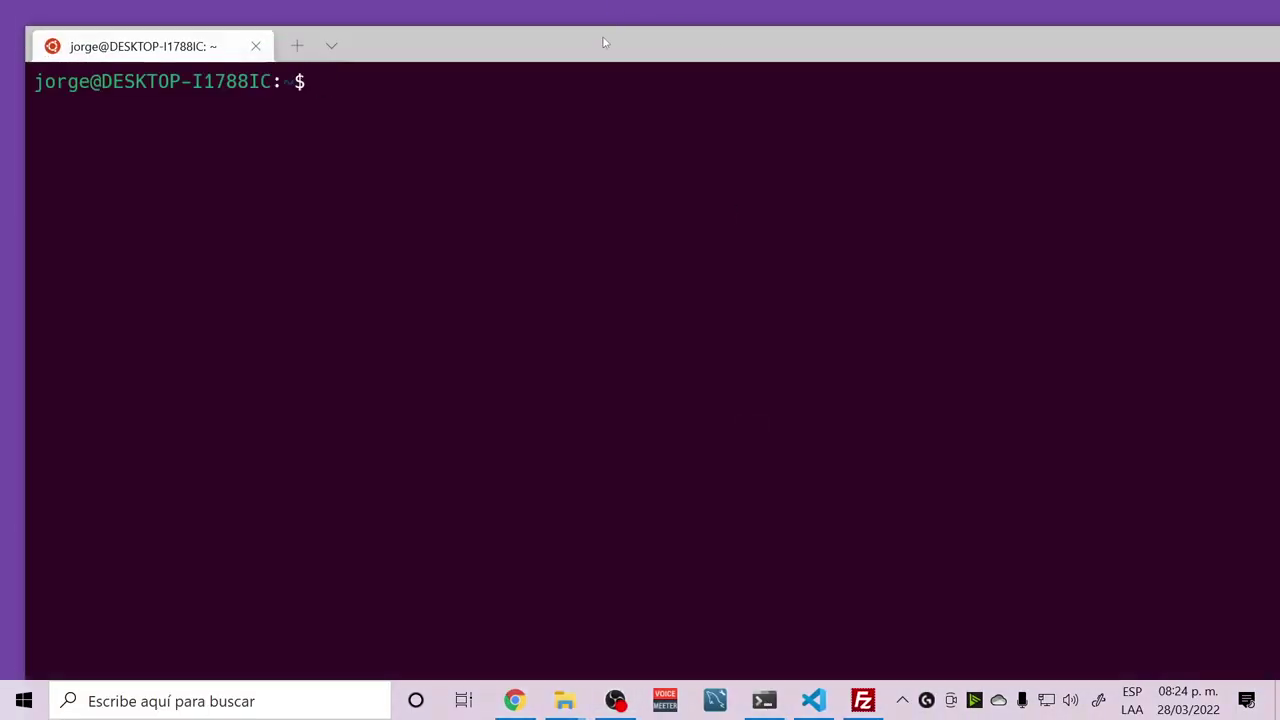
pyautogui.doubleClick(601, 47)
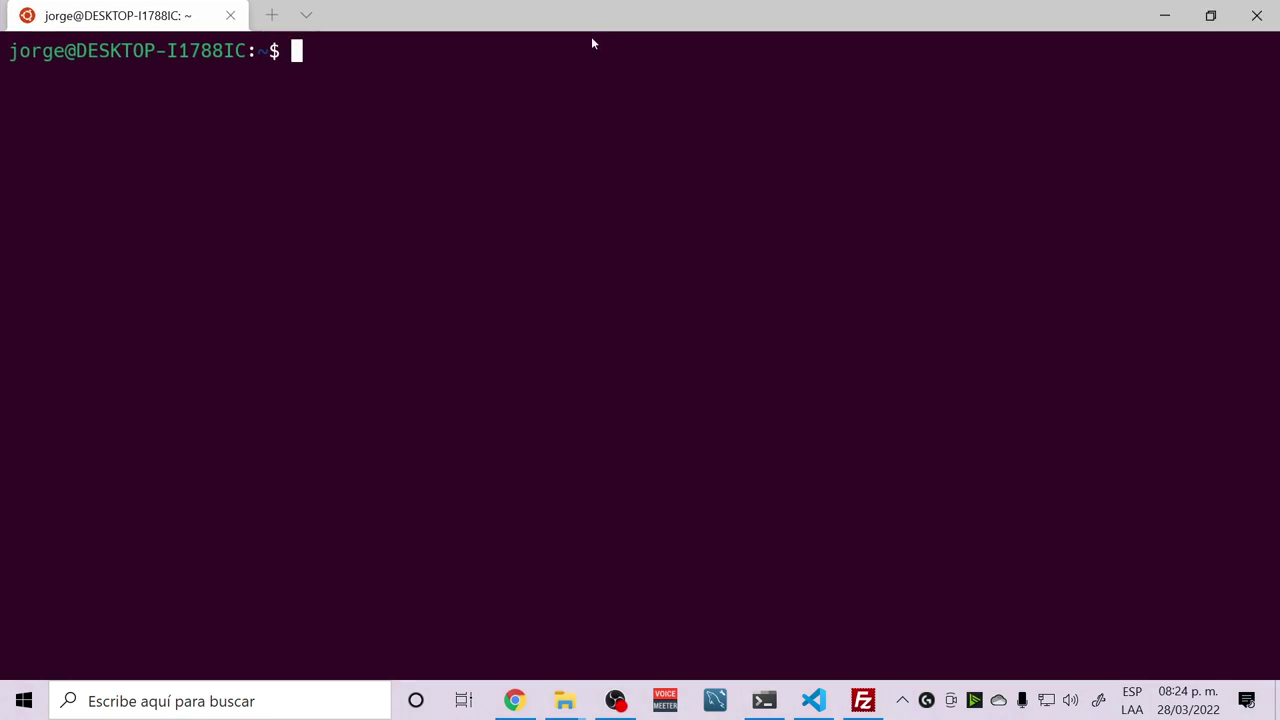
pyautogui.write('in')
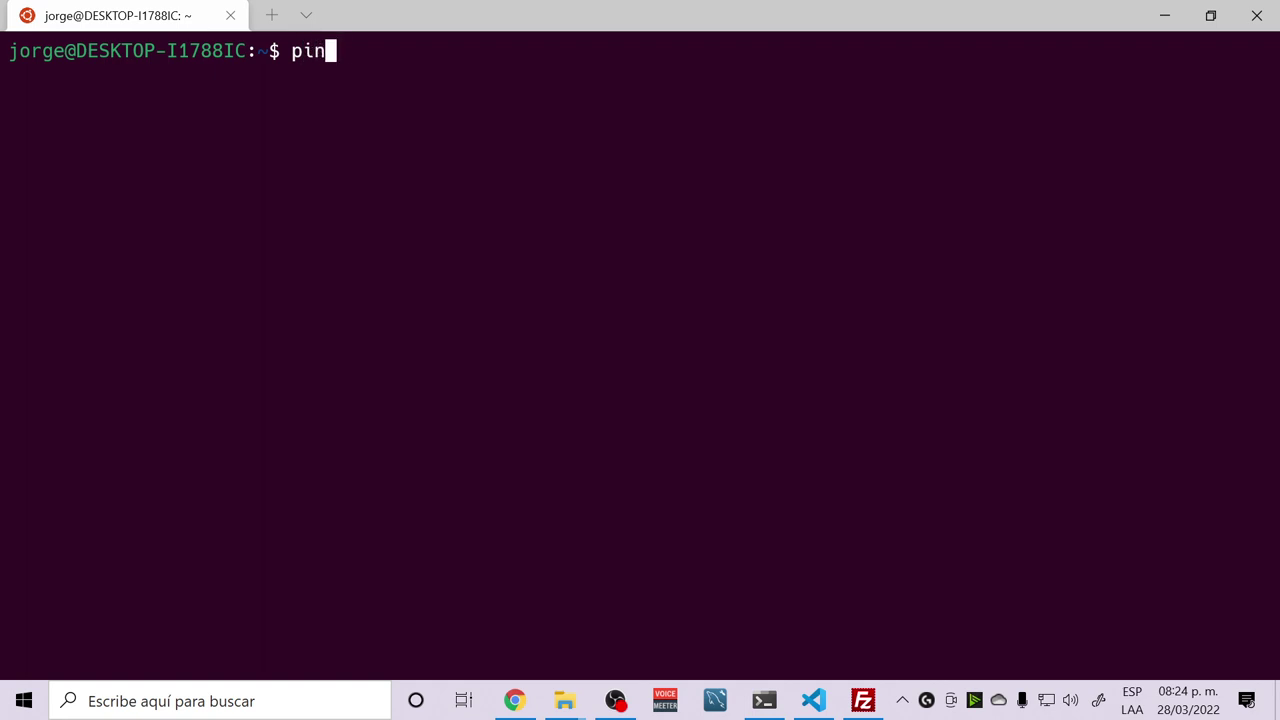
pyautogui.write('g 192.')
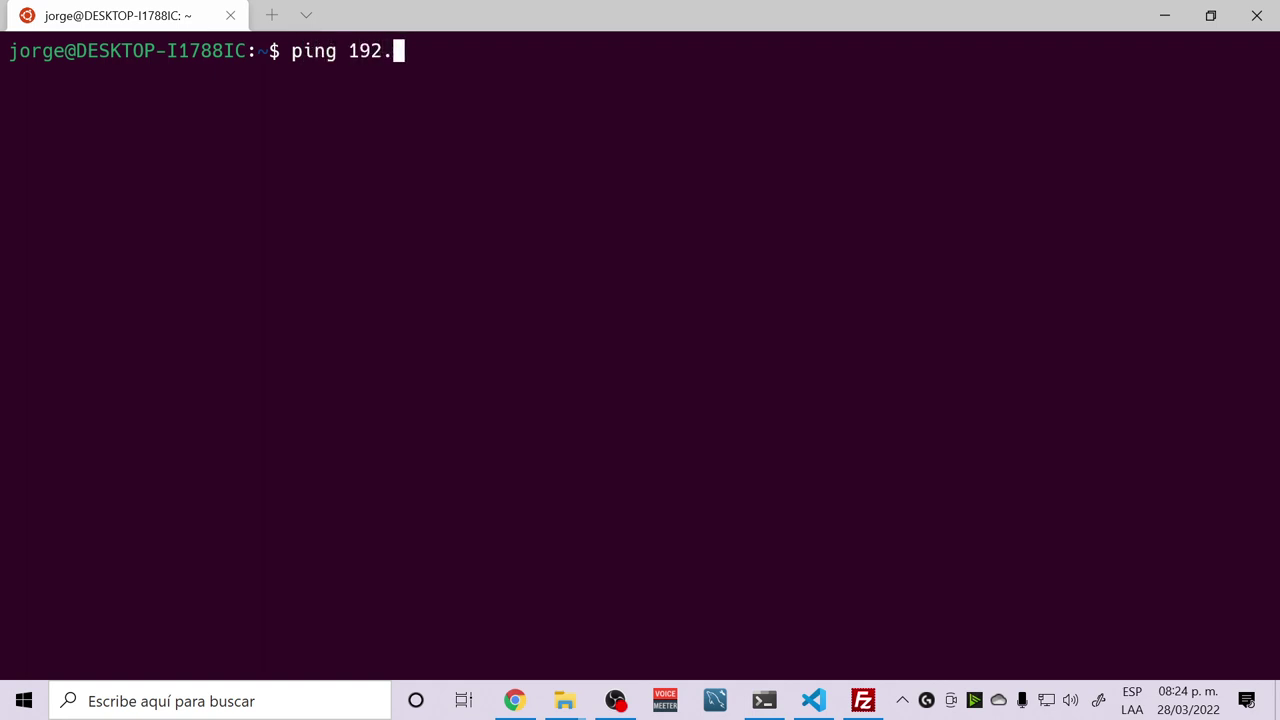
pyautogui.write('168.1.4')
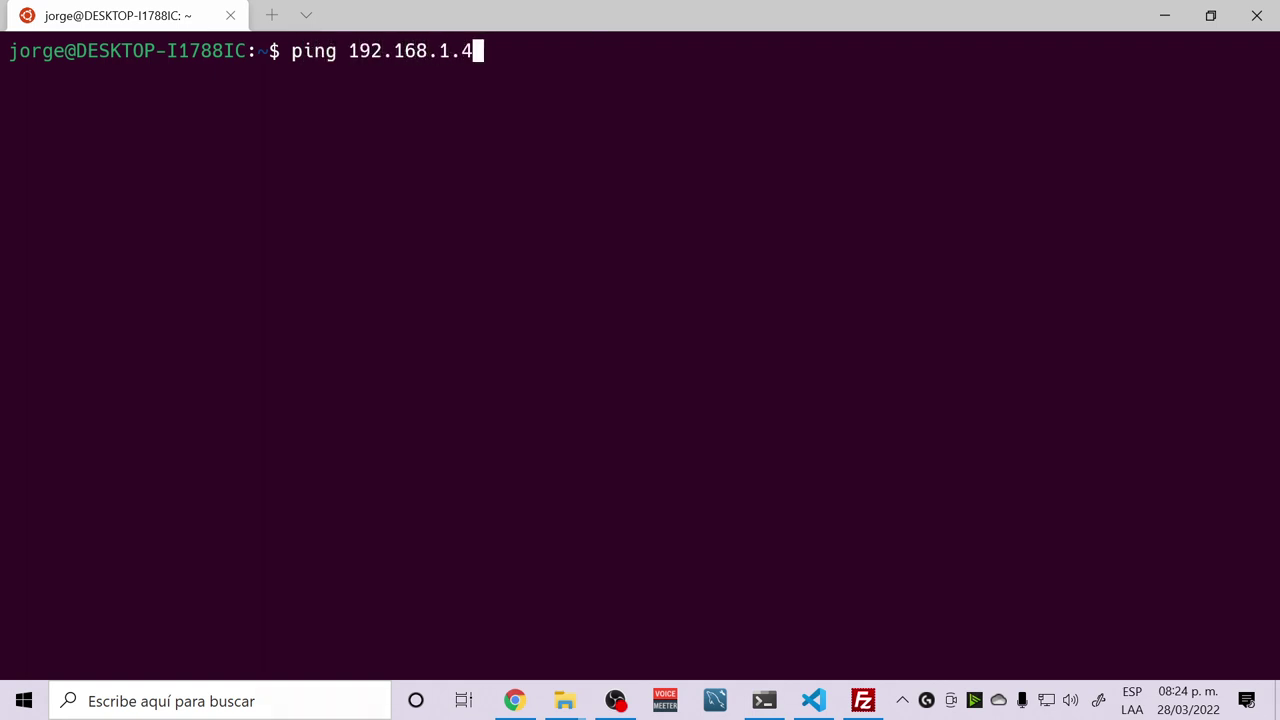
pyautogui.press('Return')
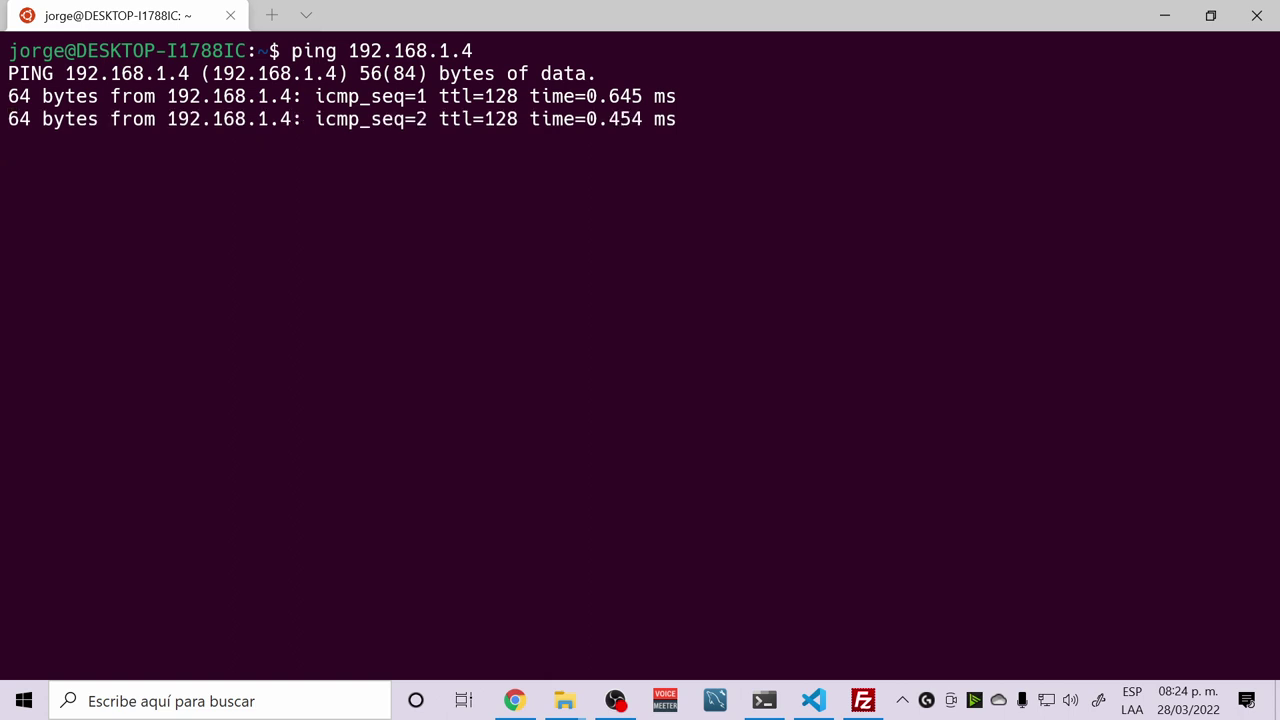